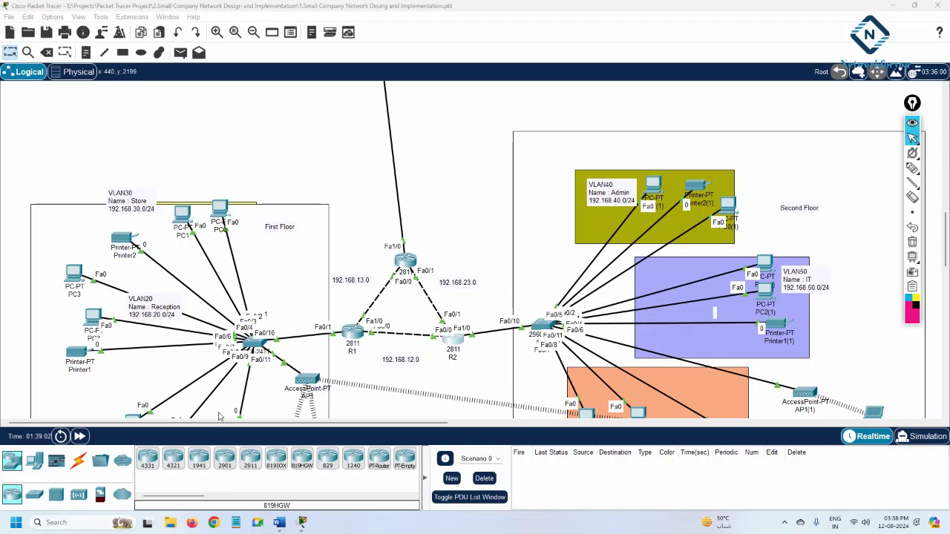
Step: Bring the requirements document forward and scroll through the project requirements list
{"action": "left_click", "coordinate": [280, 523]}
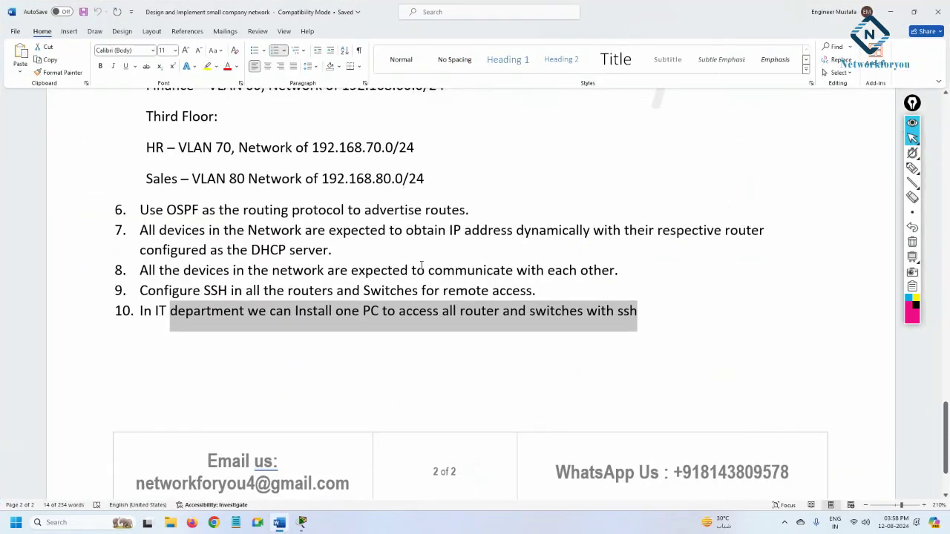
{"action": "scroll", "coordinate": [420, 269], "scroll_direction": "up", "scroll_amount": 15}
{"action": "scroll", "coordinate": [420, 268], "scroll_direction": "down", "scroll_amount": 3}
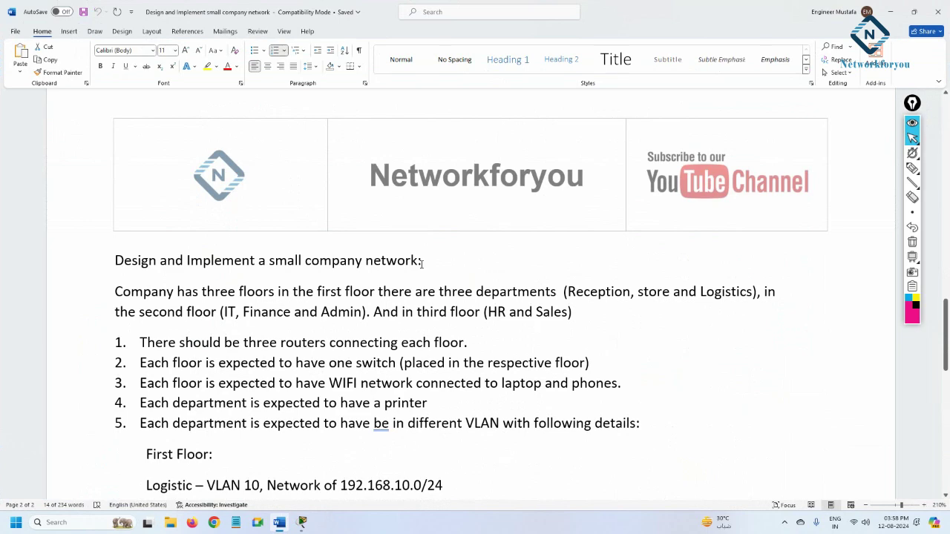
{"action": "scroll", "coordinate": [421, 264], "scroll_direction": "down", "scroll_amount": 8}
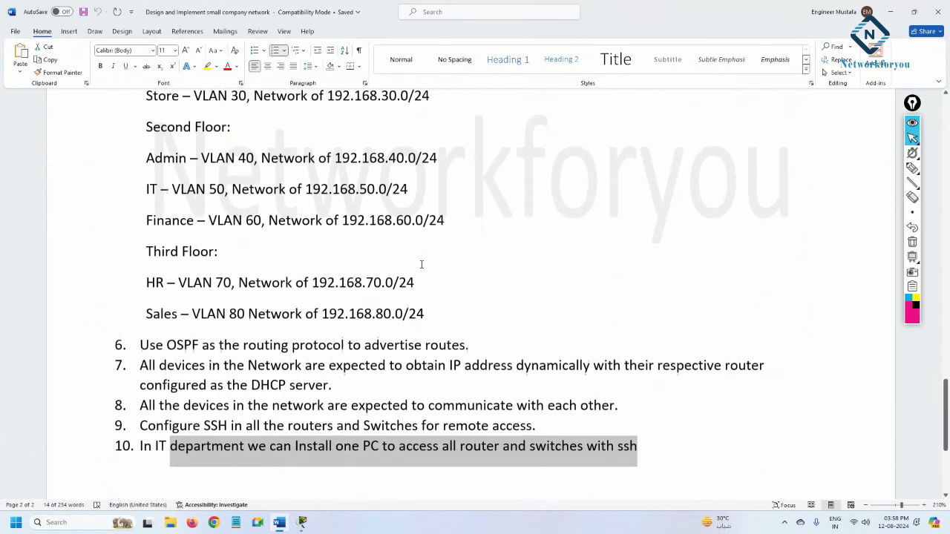
{"action": "scroll", "coordinate": [421, 264], "scroll_direction": "up", "scroll_amount": 5}
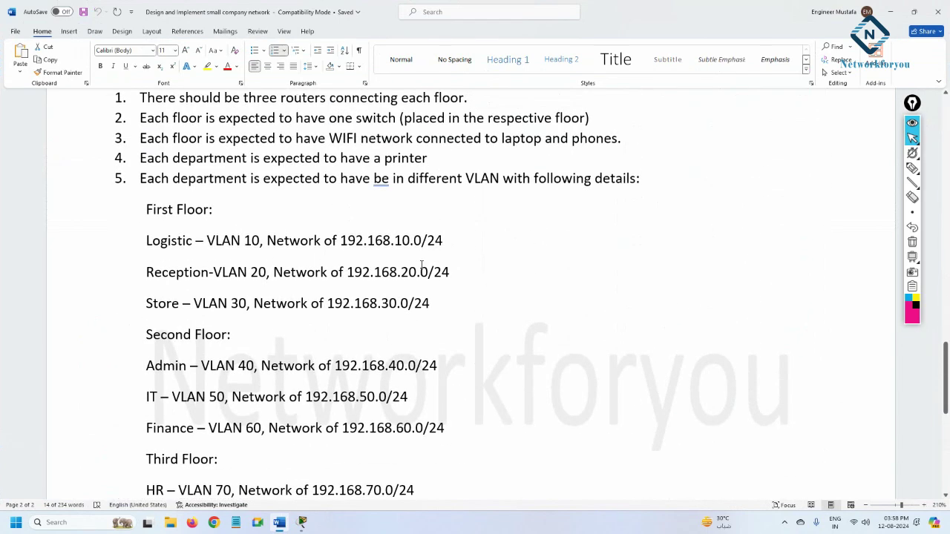
{"action": "scroll", "coordinate": [421, 264], "scroll_direction": "down", "scroll_amount": 5}
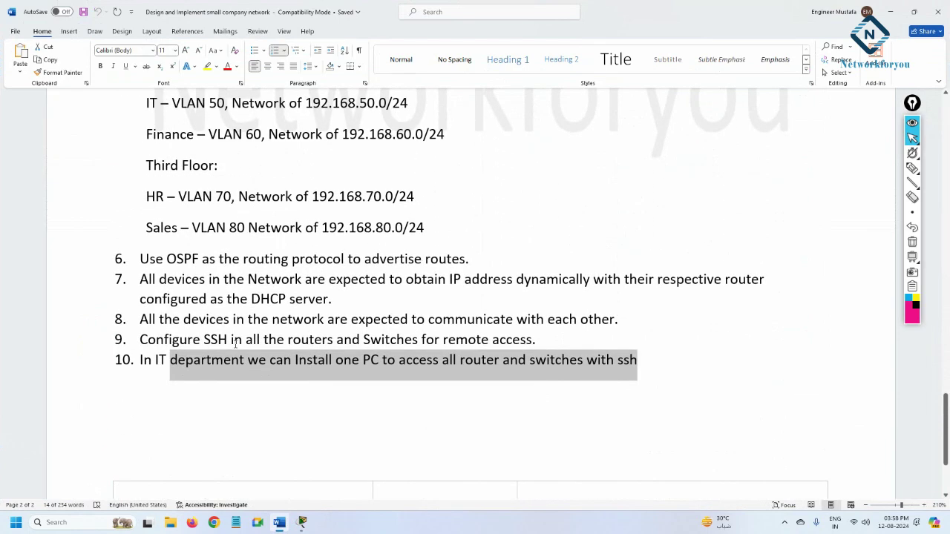
Step: Highlight requirement 9 on SSH and 'one PC' in item 10, then minimize Word
{"action": "left_click", "coordinate": [235, 344]}
{"action": "left_click_drag", "start_coordinate": [139, 340], "coordinate": [477, 337]}
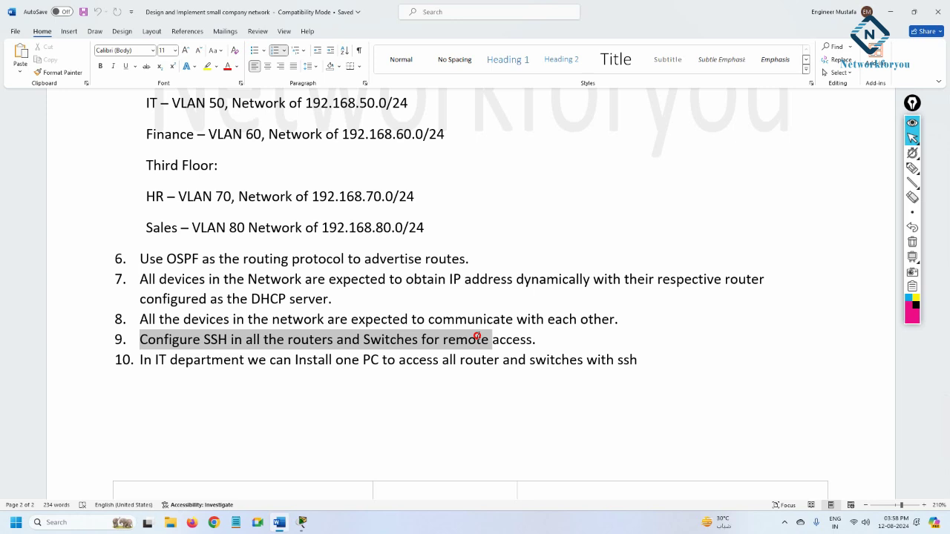
{"action": "left_click_drag", "start_coordinate": [476, 338], "coordinate": [534, 339]}
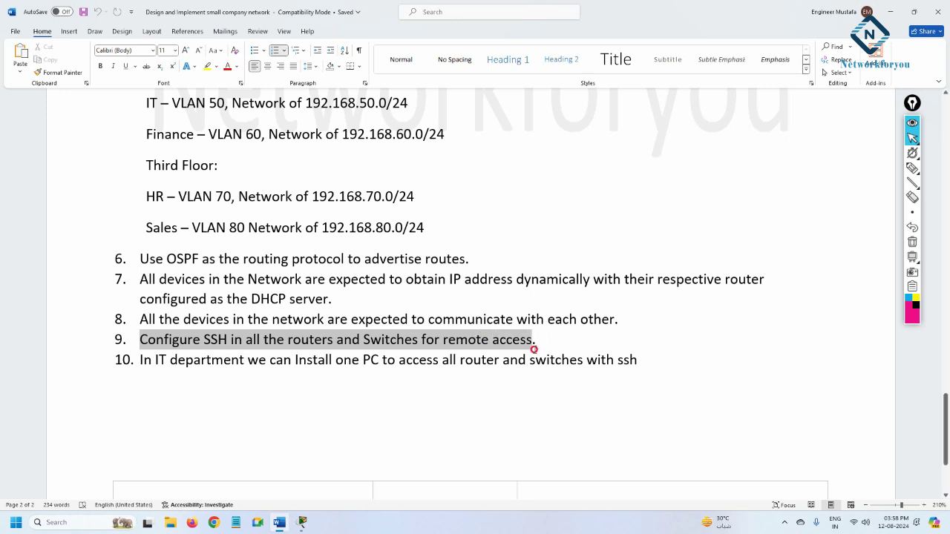
{"action": "left_click", "coordinate": [438, 383]}
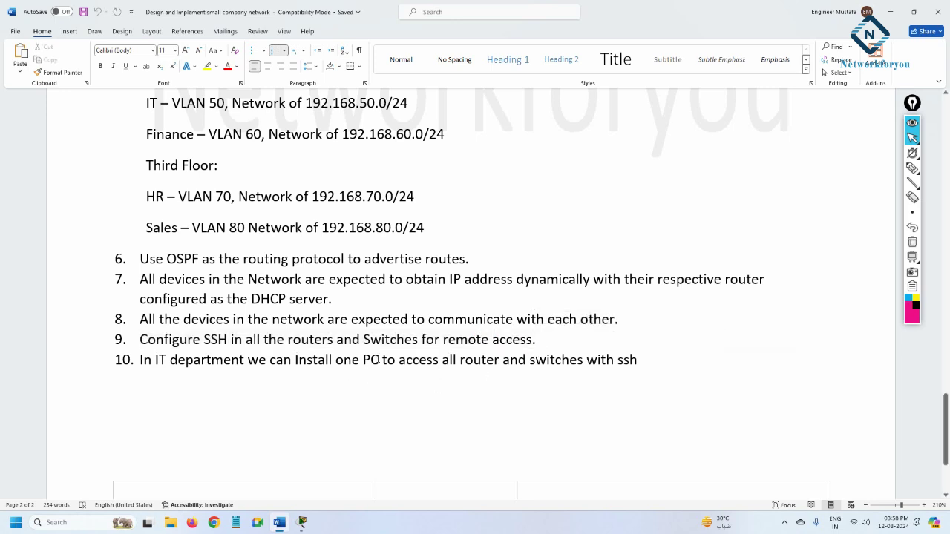
{"action": "left_click_drag", "start_coordinate": [378, 359], "coordinate": [336, 361]}
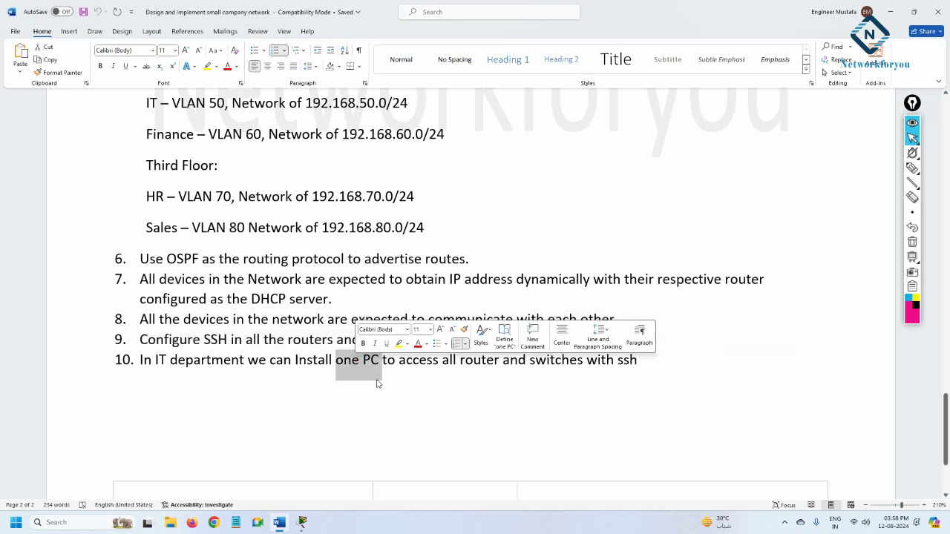
{"action": "left_click", "coordinate": [891, 4]}
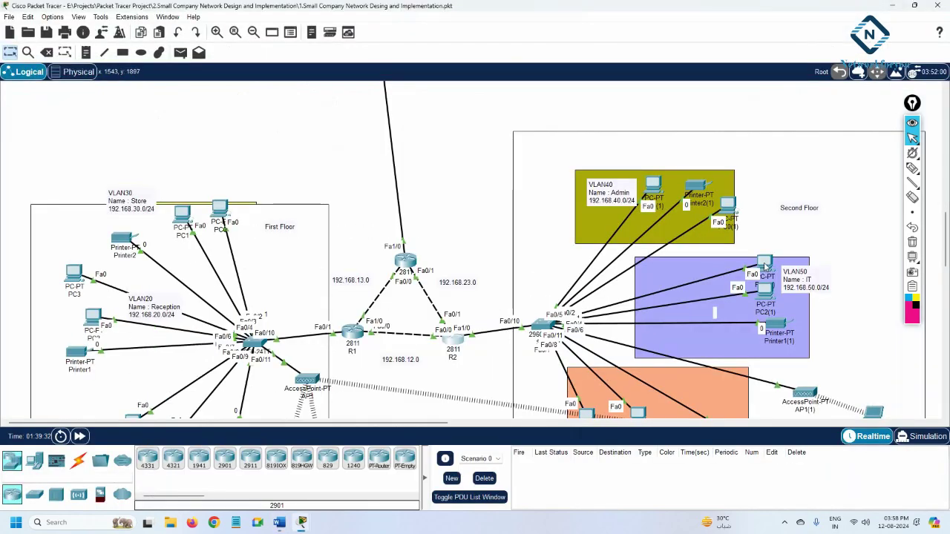
{"action": "scroll", "coordinate": [765, 267], "scroll_direction": "down", "scroll_amount": 3}
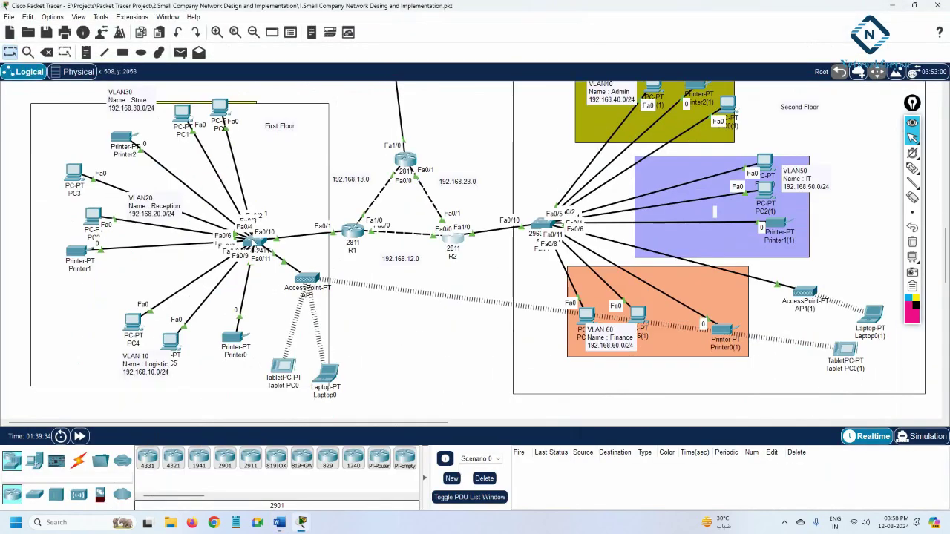
{"action": "left_click", "coordinate": [253, 240]}
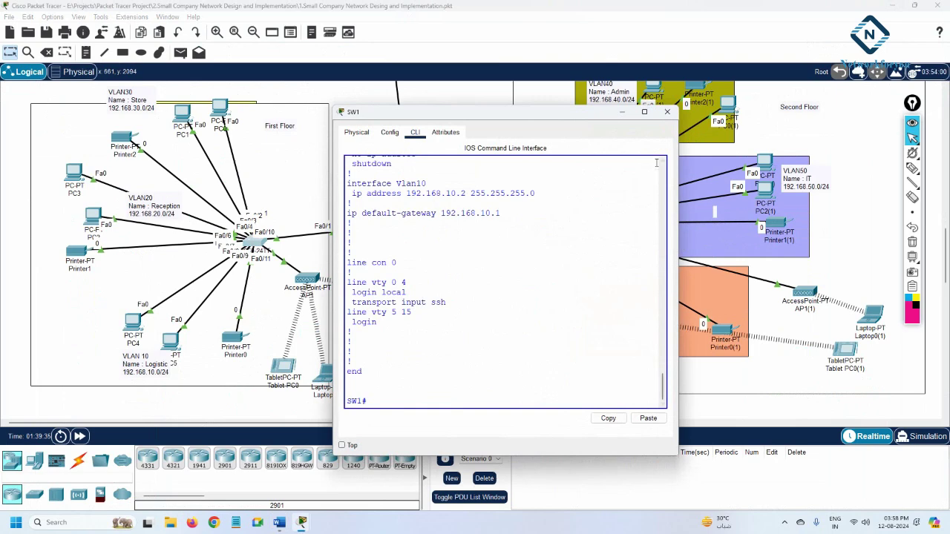
{"action": "left_click", "coordinate": [667, 111]}
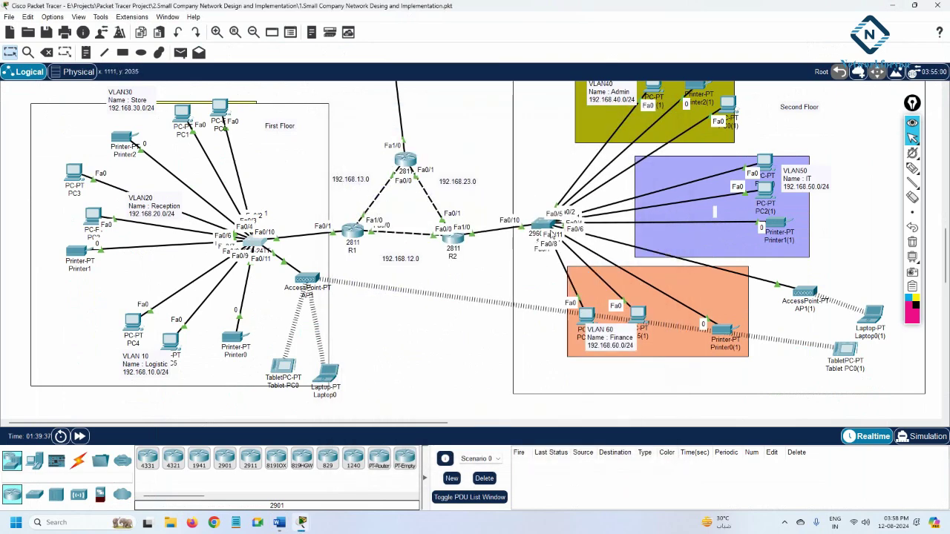
{"action": "left_click", "coordinate": [364, 233]}
{"action": "left_click", "coordinate": [635, 314]}
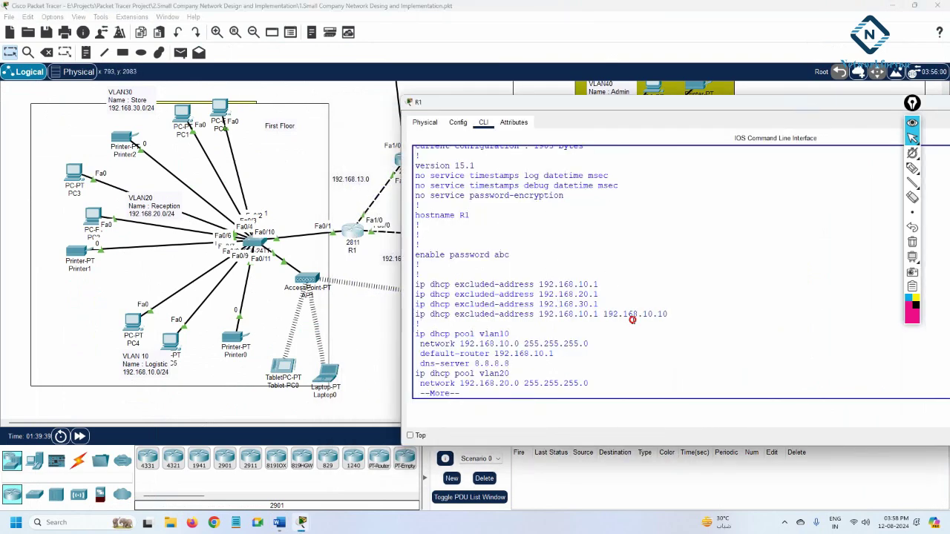
{"action": "left_click_drag", "start_coordinate": [674, 314], "coordinate": [428, 319]}
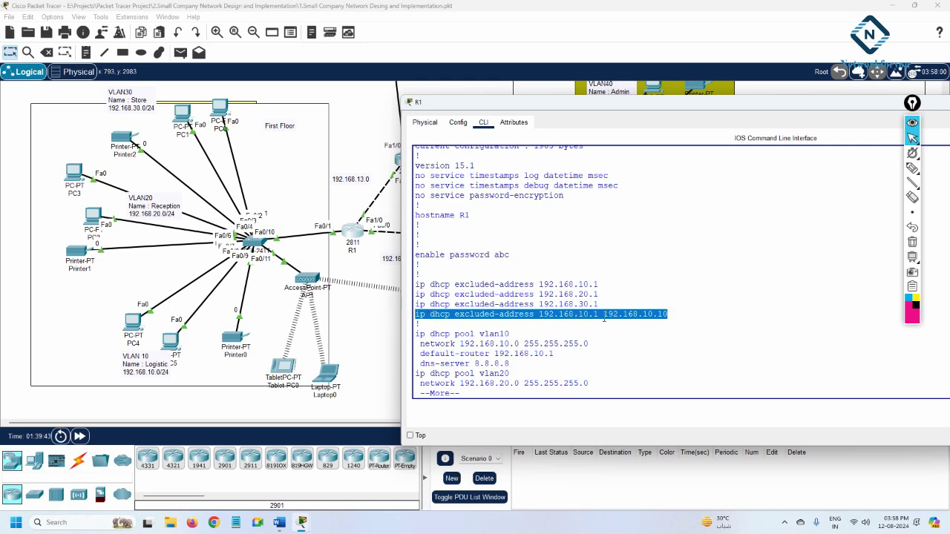
{"action": "left_click", "coordinate": [671, 314]}
{"action": "left_click_drag", "start_coordinate": [681, 314], "coordinate": [418, 314]}
Step: Open switch SW1's CLI and enlarge and reposition its window
{"action": "left_click", "coordinate": [247, 245]}
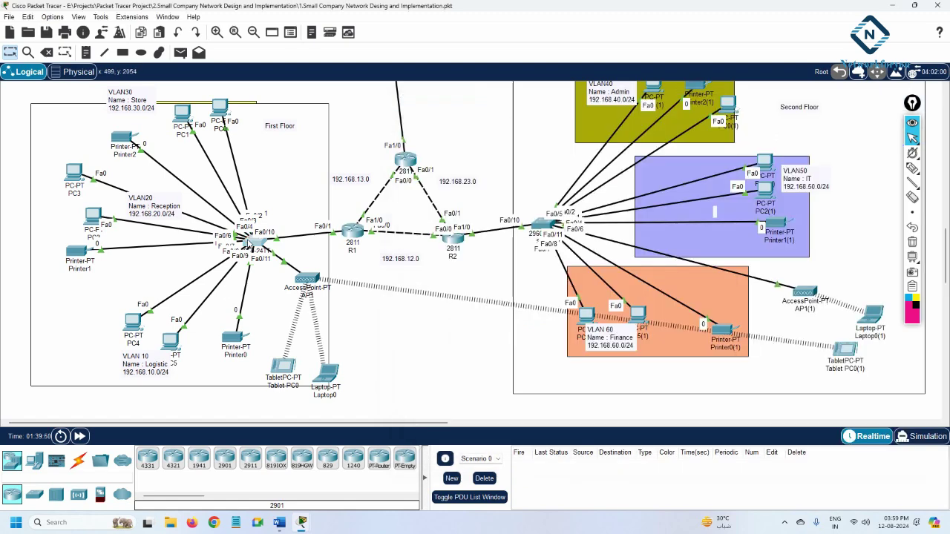
{"action": "left_click_drag", "start_coordinate": [676, 246], "coordinate": [874, 283]}
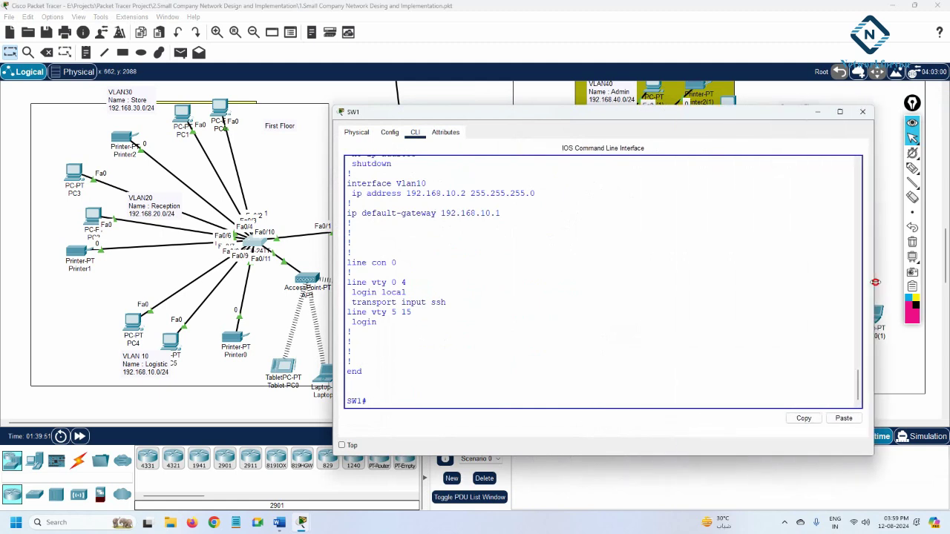
{"action": "scroll", "coordinate": [504, 323], "scroll_direction": "up", "scroll_amount": 3}
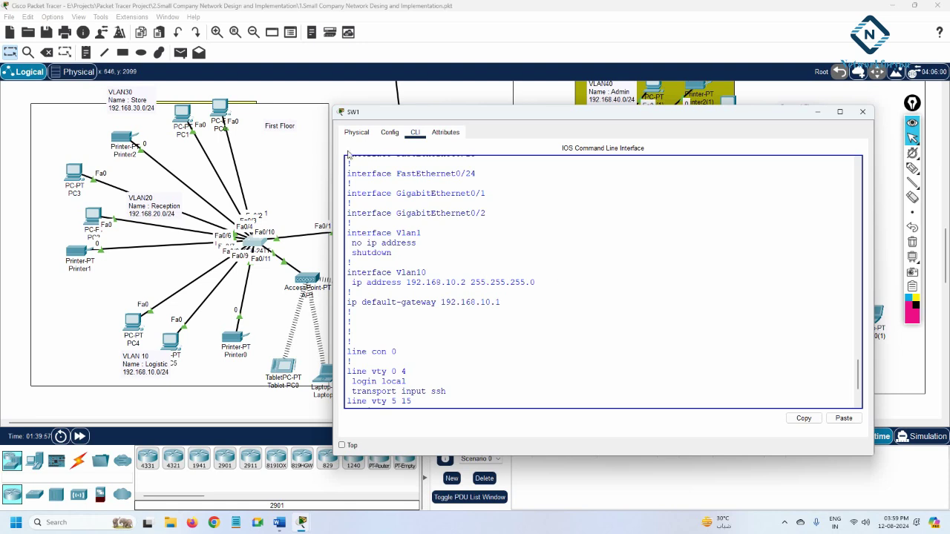
{"action": "left_click_drag", "start_coordinate": [365, 113], "coordinate": [458, 141]}
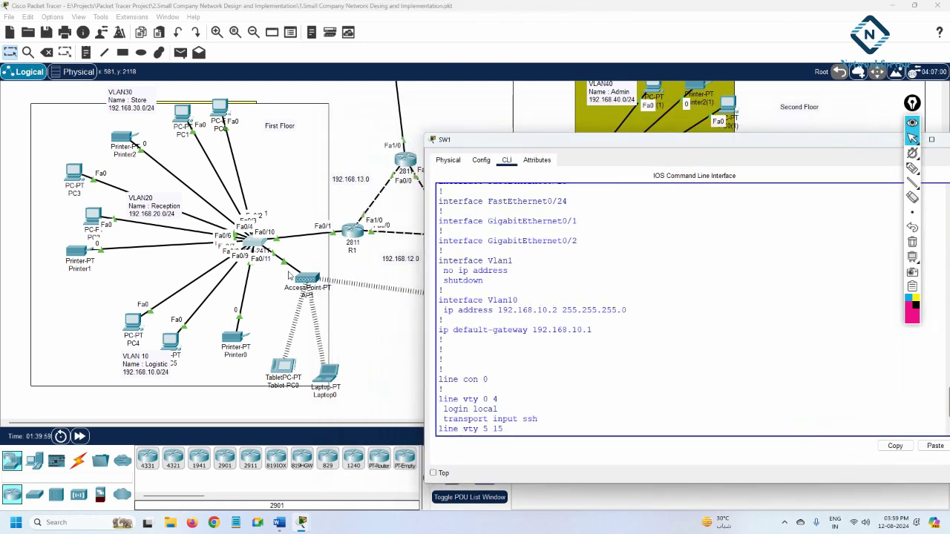
Step: Highlight SW1's interface Vlan10 and its 192.168.10.2 address lines in the running config
{"action": "left_click_drag", "start_coordinate": [538, 301], "coordinate": [647, 309]}
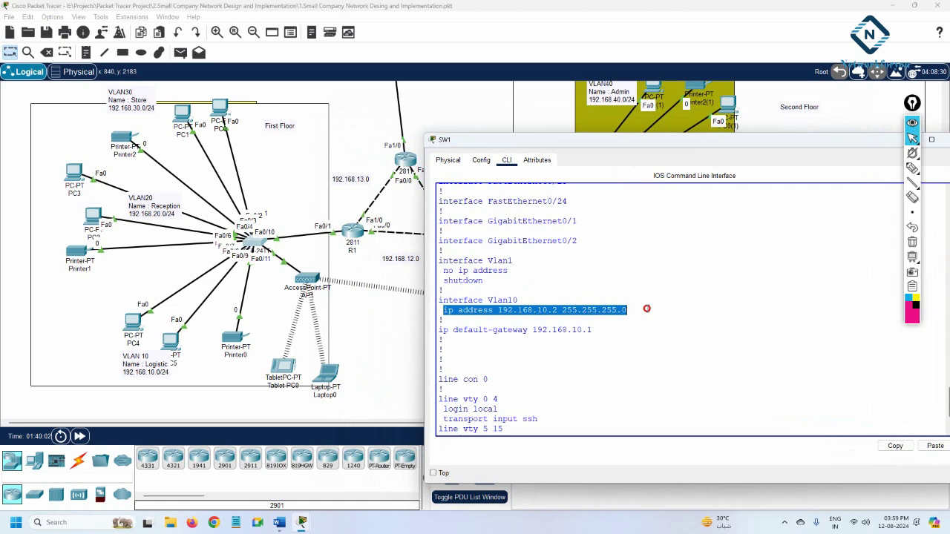
{"action": "left_click", "coordinate": [601, 329]}
{"action": "mouse_move", "coordinate": [601, 330]}
{"action": "left_mouse_down"}
{"action": "mouse_move", "coordinate": [437, 330]}
{"action": "mouse_move", "coordinate": [496, 312]}
{"action": "mouse_move", "coordinate": [512, 355]}
{"action": "mouse_move", "coordinate": [444, 359]}
{"action": "left_mouse_up"}
{"action": "scroll", "coordinate": [622, 364], "scroll_direction": "down", "scroll_amount": 3}
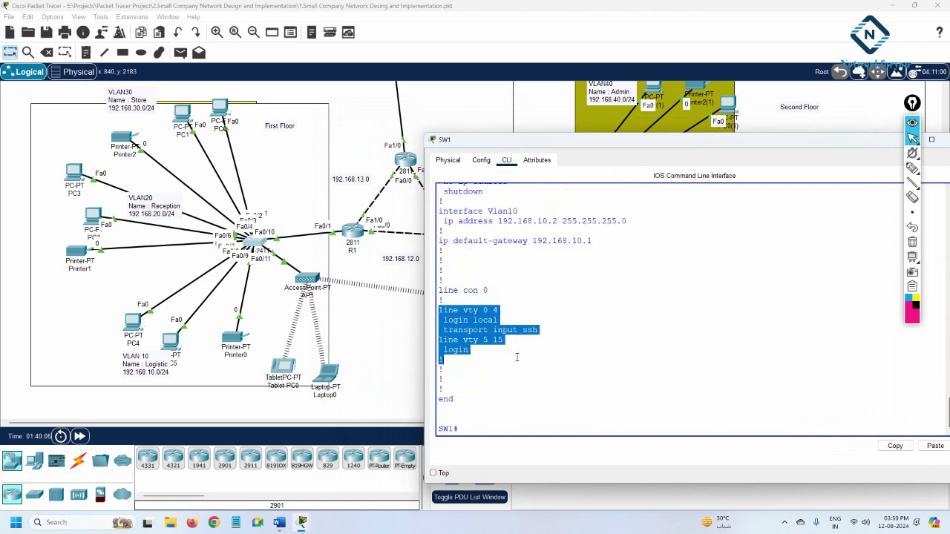
{"action": "left_click_drag", "start_coordinate": [768, 144], "coordinate": [494, 168]}
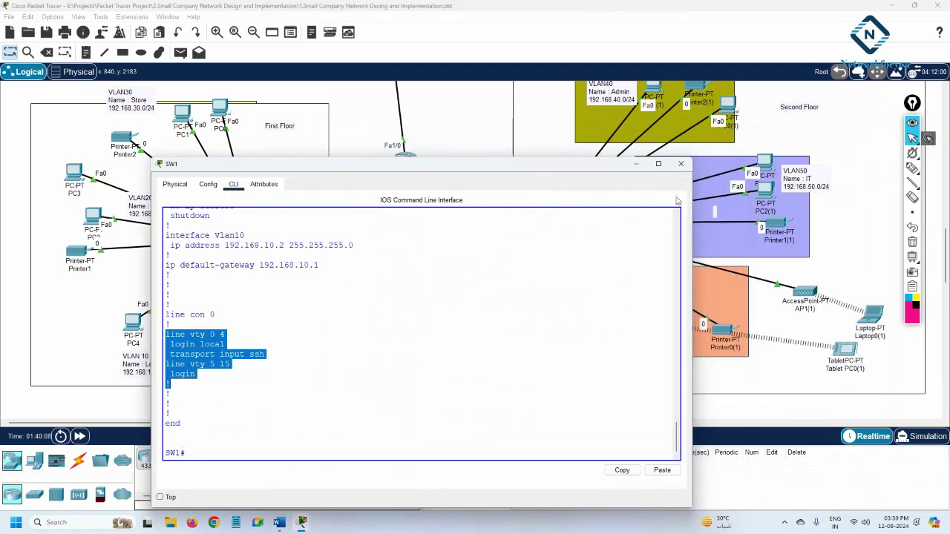
Step: From PC3(1)'s command prompt, log in to SW1 at 192.168.10.2 over SSH
{"action": "left_click", "coordinate": [680, 163]}
{"action": "left_click", "coordinate": [764, 163]}
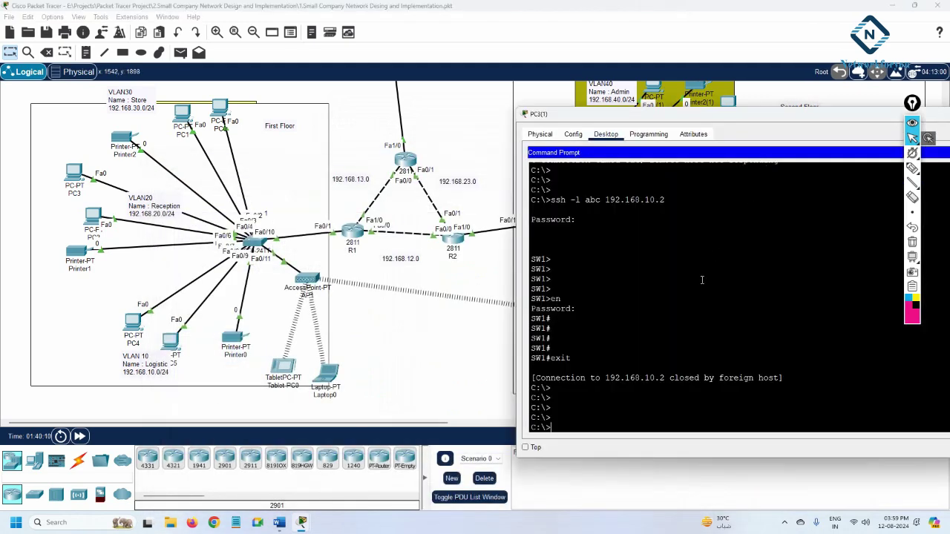
{"action": "key", "text": "Up"}
{"action": "key", "text": "Return"}
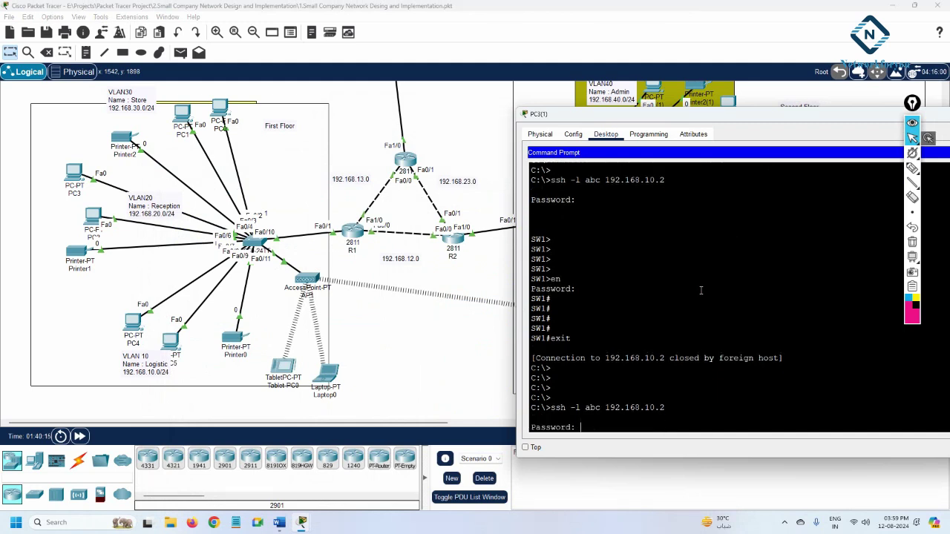
{"action": "key", "text": "Return"}
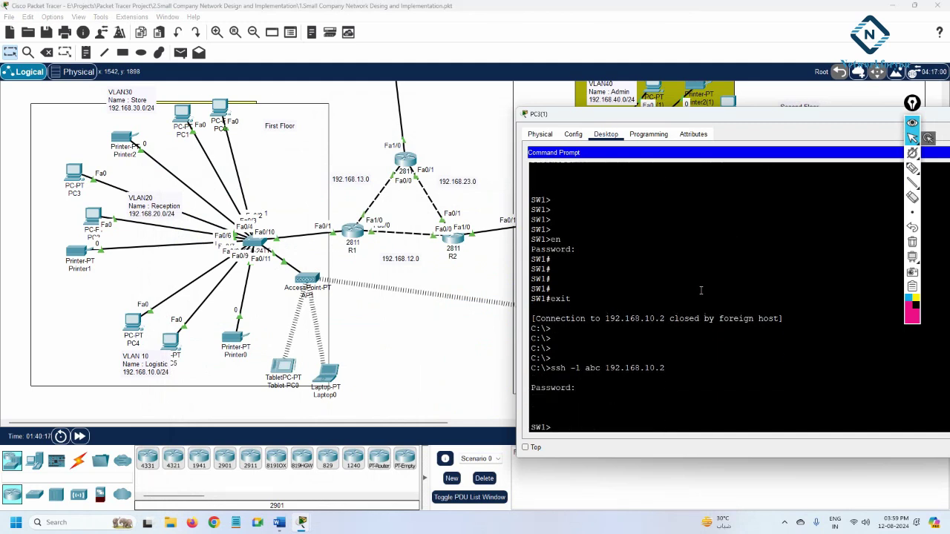
Step: Enter privileged mode on SW1, exit the SSH session, and move the terminal aside
{"action": "type", "text": "en"}
{"action": "key", "text": "Return"}
{"action": "key", "text": "Return"}
{"action": "key", "text": "Return"}
{"action": "key", "text": "Return"}
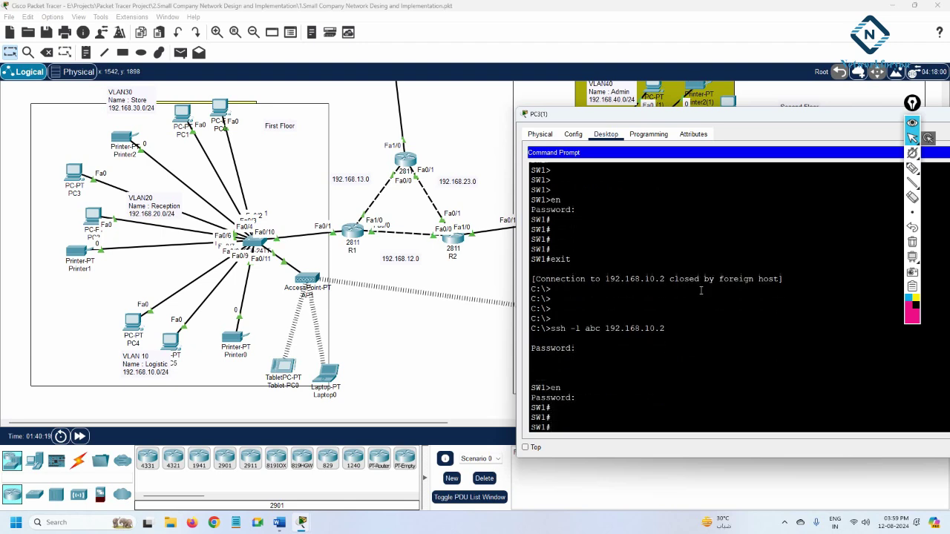
{"action": "key", "text": "Return"}
{"action": "key", "text": "Return"}
{"action": "type", "text": "exit"}
{"action": "key", "text": "Return"}
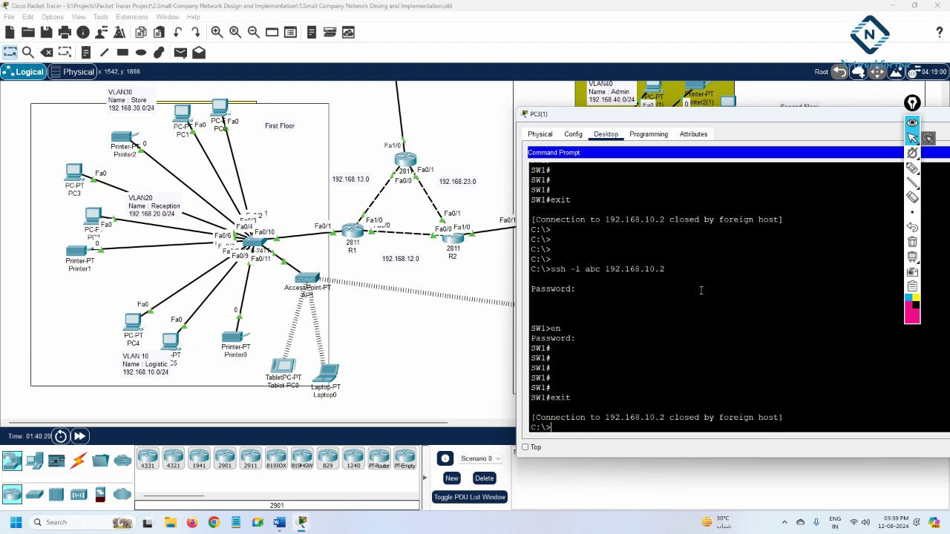
{"action": "key", "text": "Return"}
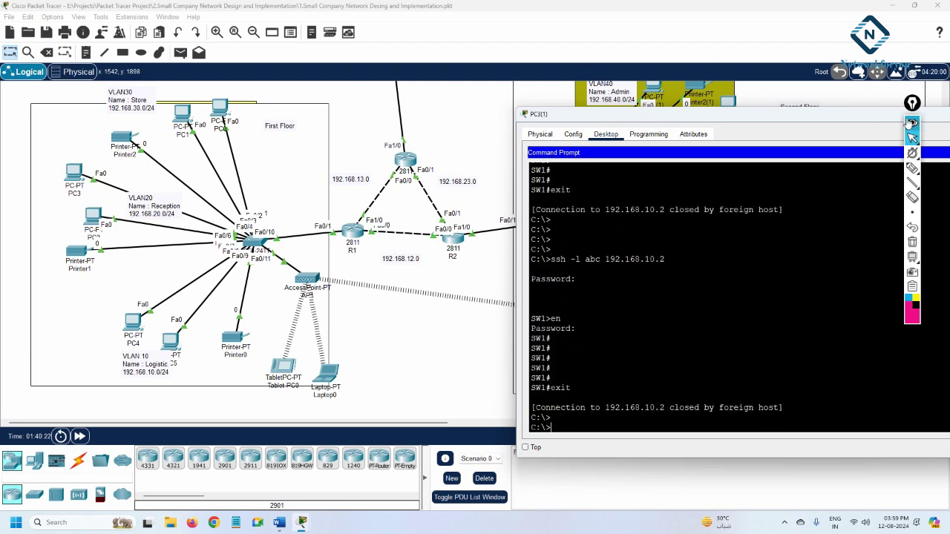
{"action": "left_click_drag", "start_coordinate": [891, 116], "coordinate": [757, 159]}
{"action": "left_click_drag", "start_coordinate": [858, 165], "coordinate": [796, 169]}
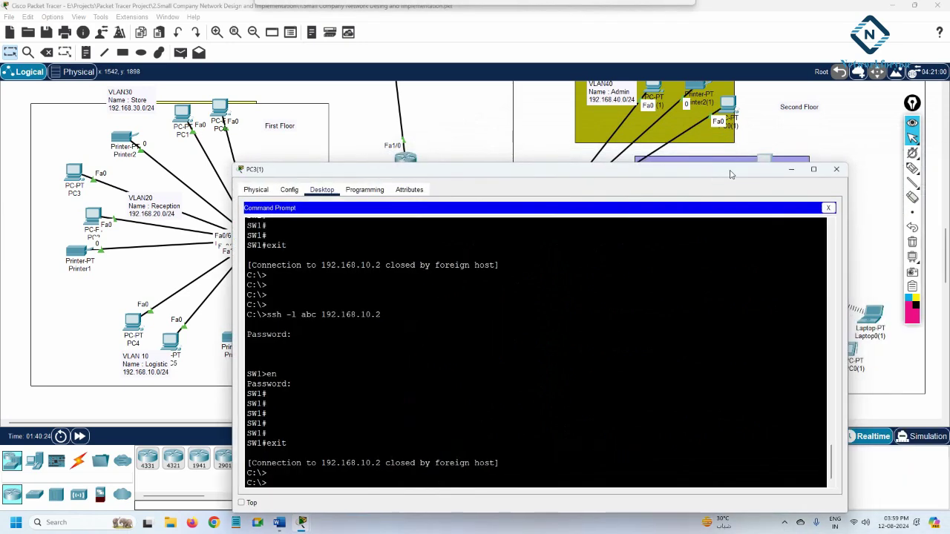
Step: Close PC3(1)'s terminal and briefly open and close SW2's CLI to check its ports
{"action": "left_click", "coordinate": [841, 166]}
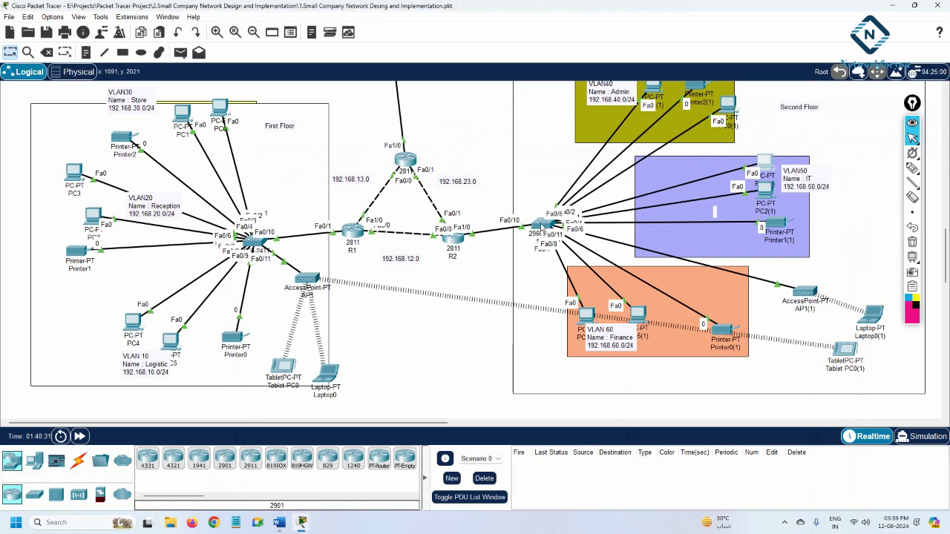
{"action": "left_click", "coordinate": [542, 227]}
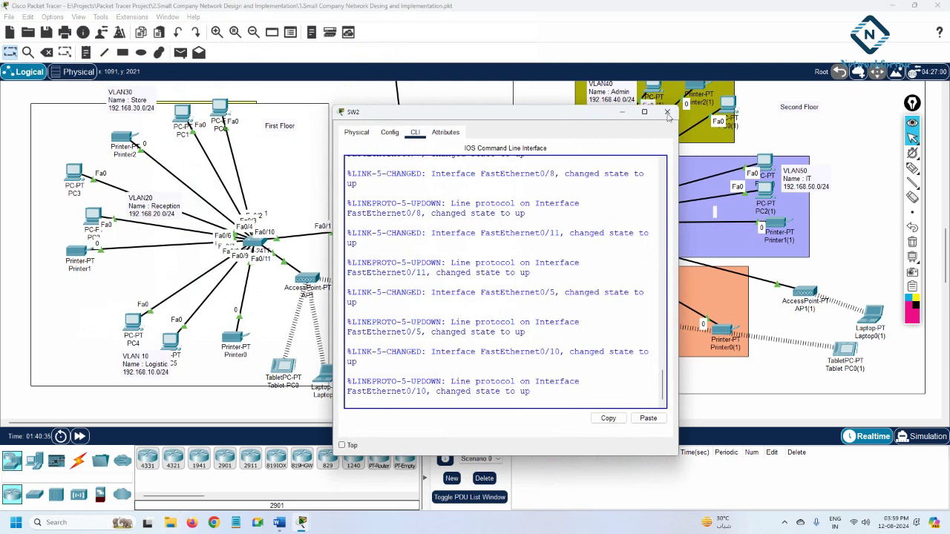
{"action": "left_click", "coordinate": [667, 114]}
{"action": "mouse_move", "coordinate": [548, 226]}
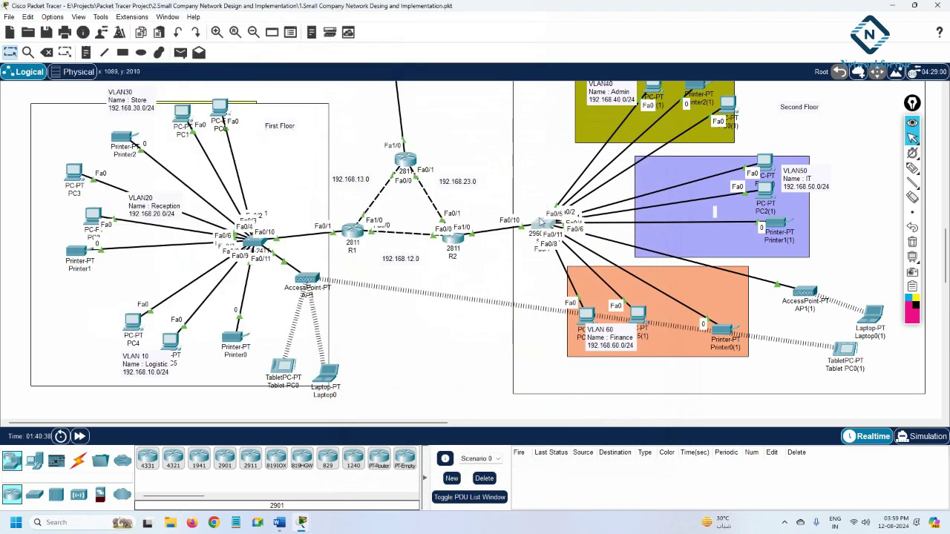
Step: Page through R2's running config for OSPF, SSH and DHCP, marking the excluded-address line, then close it
{"action": "left_click", "coordinate": [455, 241]}
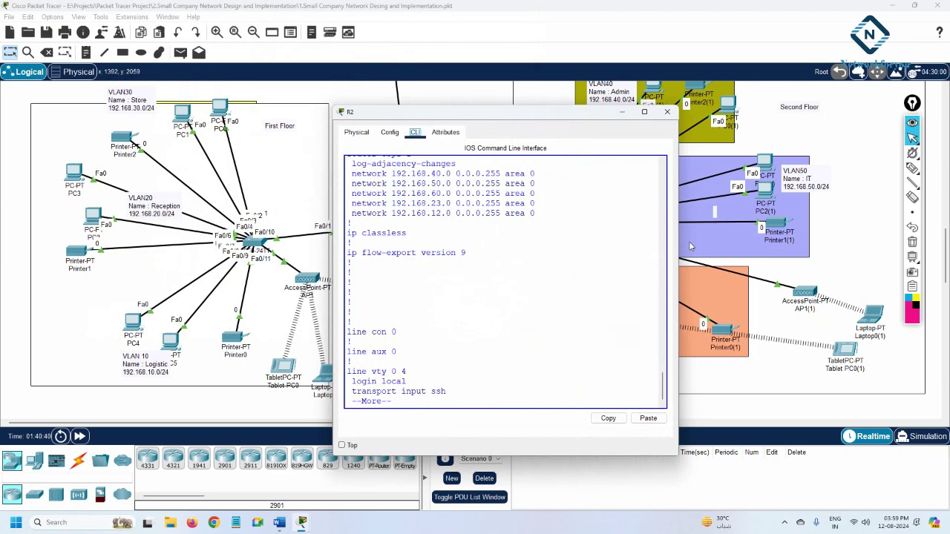
{"action": "left_click_drag", "start_coordinate": [678, 234], "coordinate": [935, 235]}
{"action": "scroll", "coordinate": [581, 277], "scroll_direction": "up", "scroll_amount": 10}
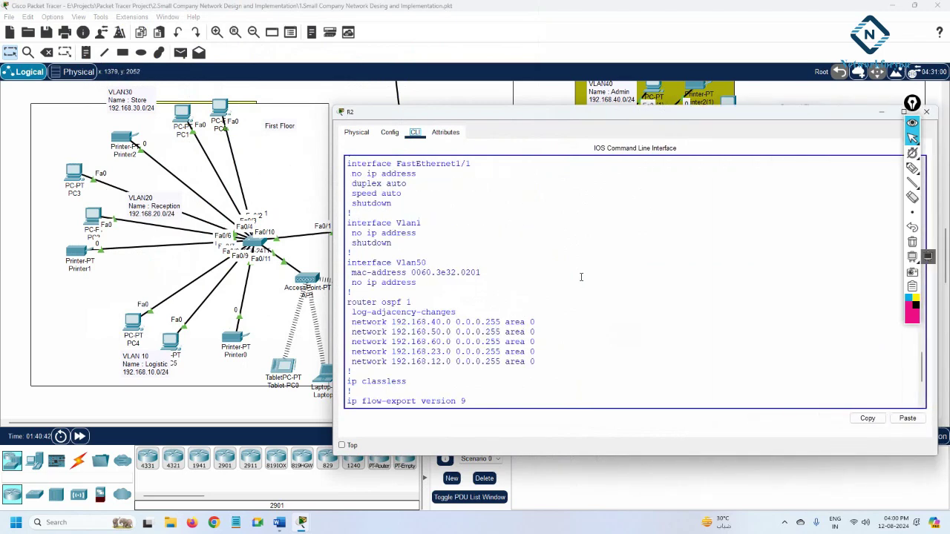
{"action": "scroll", "coordinate": [581, 277], "scroll_direction": "down", "scroll_amount": 15}
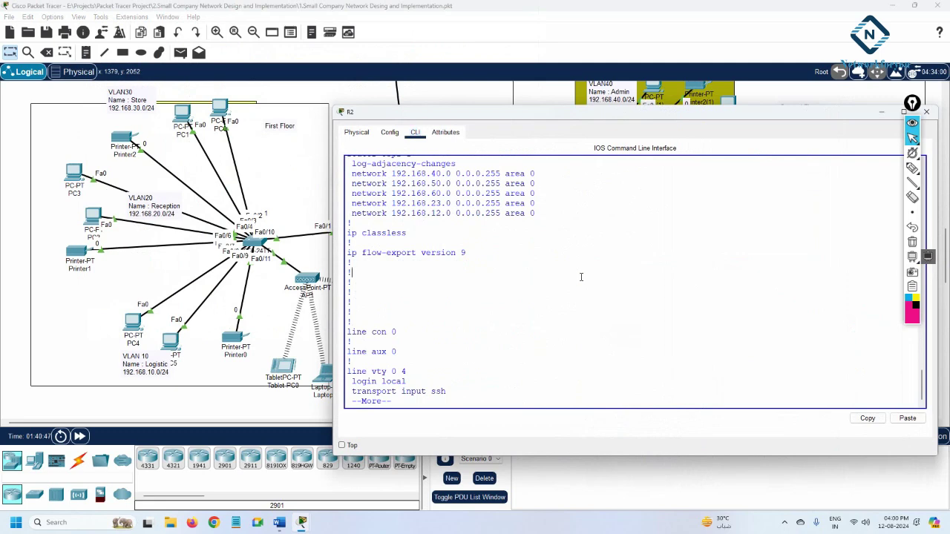
{"action": "key", "text": "Return"}
{"action": "key", "text": "Return"}
{"action": "key", "text": "Return"}
{"action": "key", "text": "Return"}
{"action": "key", "text": "Return"}
{"action": "key", "text": "Return"}
{"action": "key", "text": "Return"}
{"action": "key", "text": "Return"}
{"action": "key", "text": "Return"}
{"action": "key", "text": "Return"}
{"action": "key", "text": "Return"}
{"action": "key", "text": "Return"}
{"action": "key", "text": "Return"}
{"action": "key", "text": "Return"}
{"action": "key", "text": "Return"}
{"action": "key", "text": "Return"}
{"action": "key", "text": "Return"}
{"action": "key", "text": "Return"}
{"action": "scroll", "coordinate": [581, 277], "scroll_direction": "up", "scroll_amount": 20}
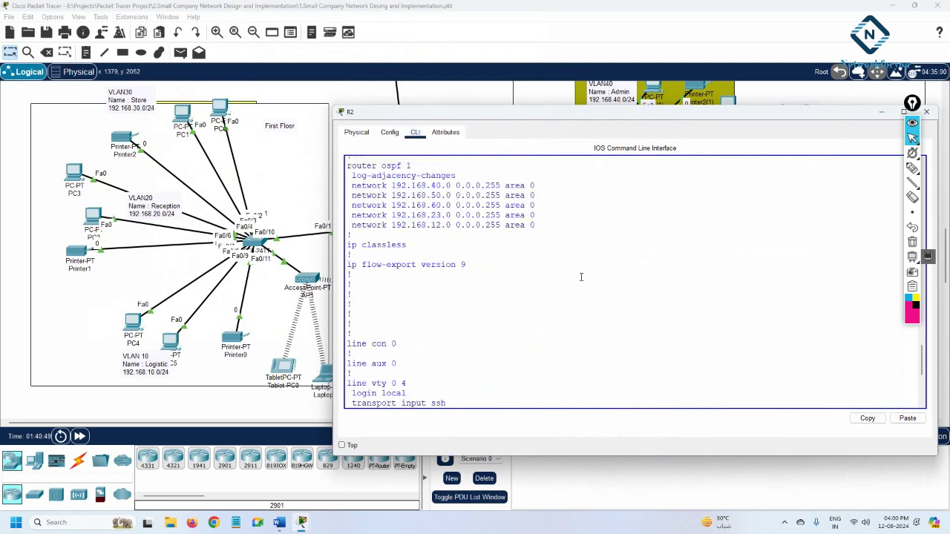
{"action": "scroll", "coordinate": [580, 277], "scroll_direction": "up", "scroll_amount": 15}
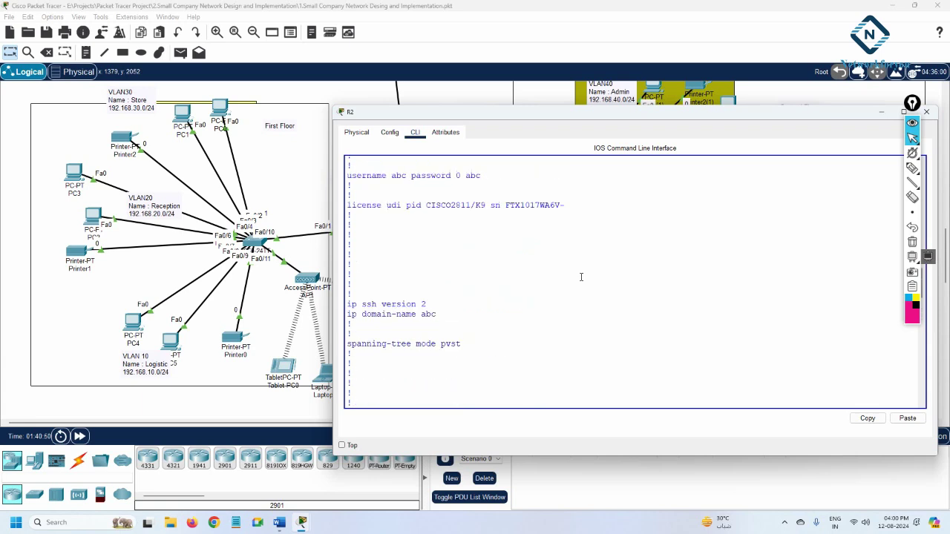
{"action": "left_click_drag", "start_coordinate": [600, 255], "coordinate": [340, 255]}
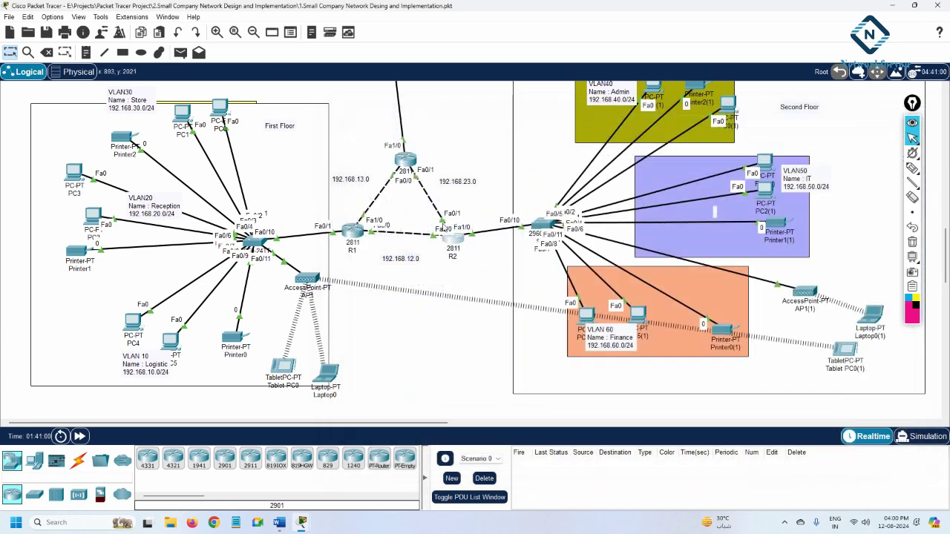
{"action": "left_click", "coordinate": [926, 112]}
Step: Open SW2's CLI, resize and move its window, and enter privileged mode with enable
{"action": "left_click", "coordinate": [539, 227]}
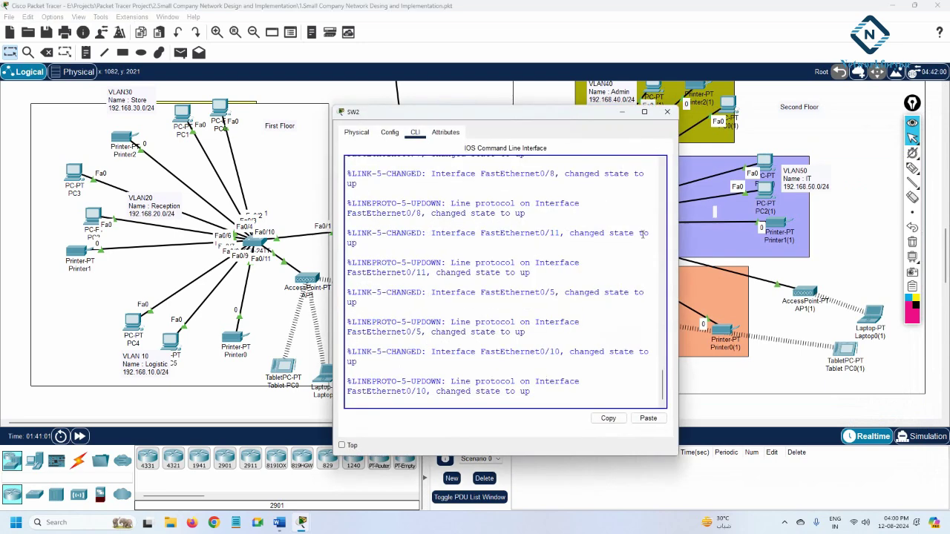
{"action": "left_click_drag", "start_coordinate": [677, 237], "coordinate": [852, 271]}
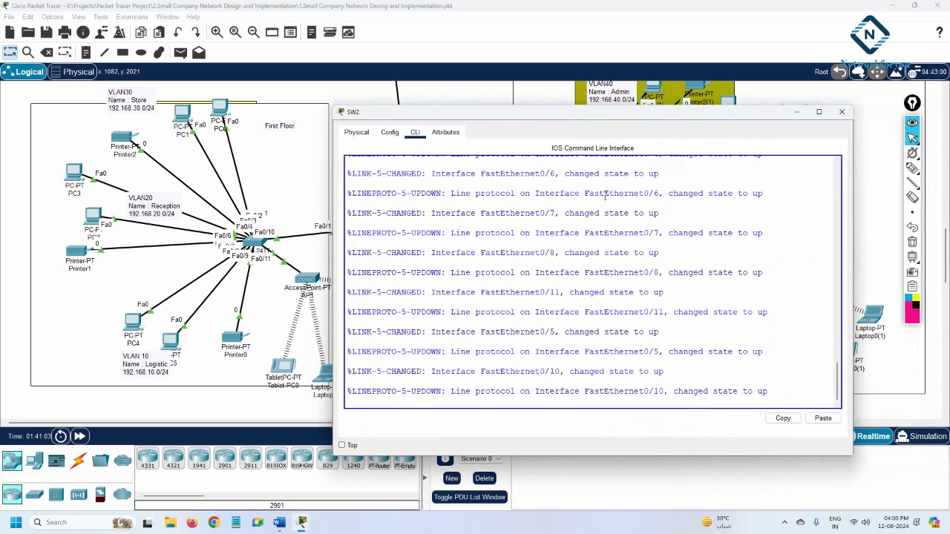
{"action": "left_click_drag", "start_coordinate": [549, 119], "coordinate": [618, 130]}
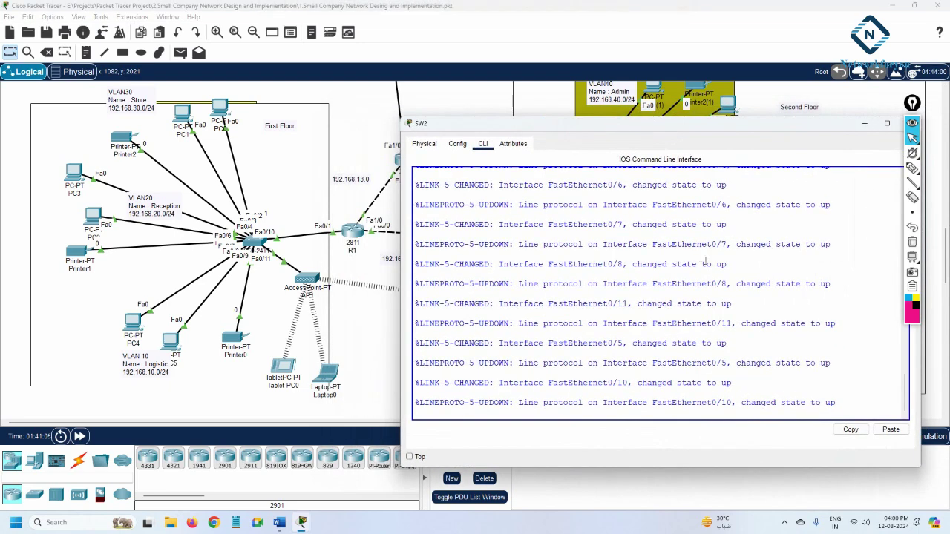
{"action": "key", "text": "Return"}
{"action": "key", "text": "Return"}
{"action": "key", "text": "Return"}
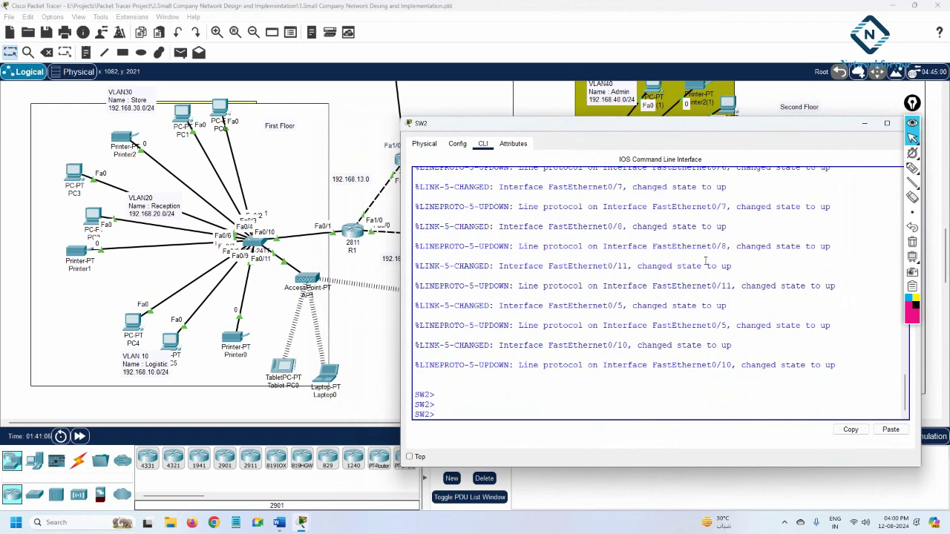
{"action": "type", "text": "en"}
{"action": "key", "text": "Return"}
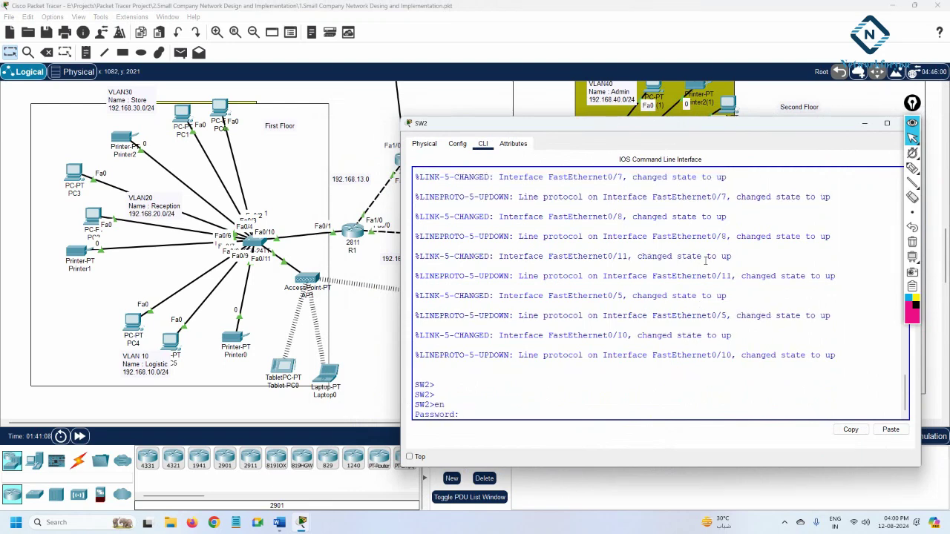
{"action": "key", "text": "Return"}
Step: Enter config t and run do sh vlan br, listing VLANs 40 Admin, 50 IT, 60 Finance
{"action": "type", "text": "config t"}
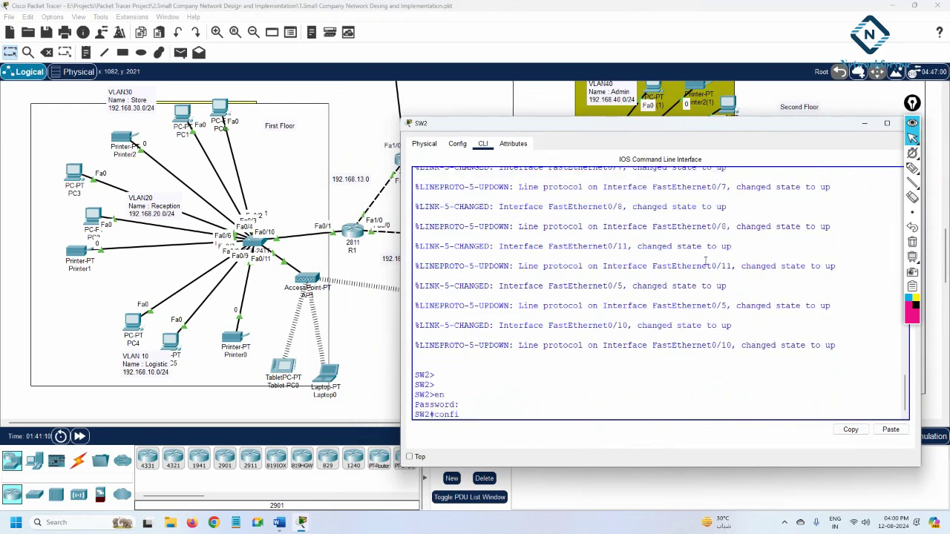
{"action": "key", "text": "Return"}
{"action": "type", "text": "d"}
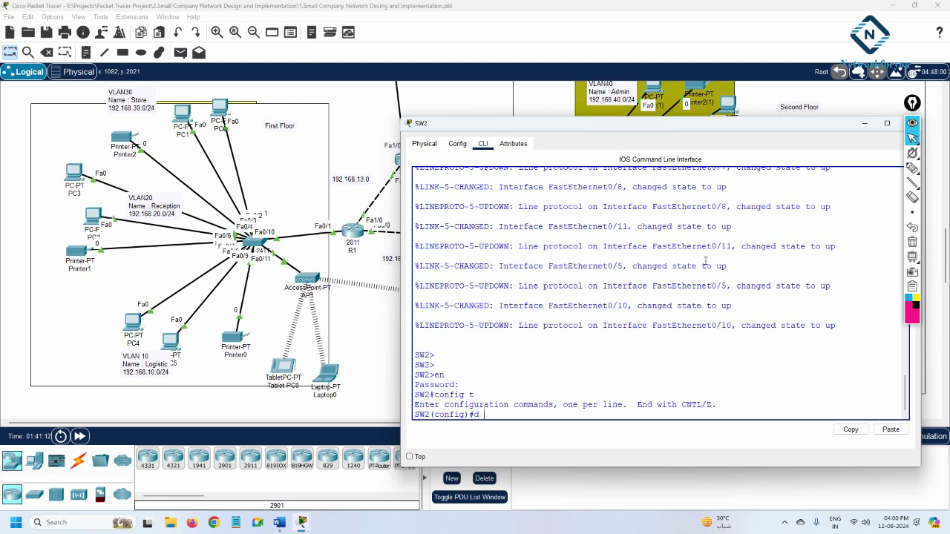
{"action": "type", "text": "o sh"}
{"action": "key", "text": "BackSpace"}
{"action": "key", "text": "BackSpace"}
{"action": "key", "text": "BackSpace"}
{"action": "type", "text": "o sh vlan br"}
{"action": "key", "text": "Return"}
{"action": "key", "text": "Return"}
{"action": "key", "text": "Return"}
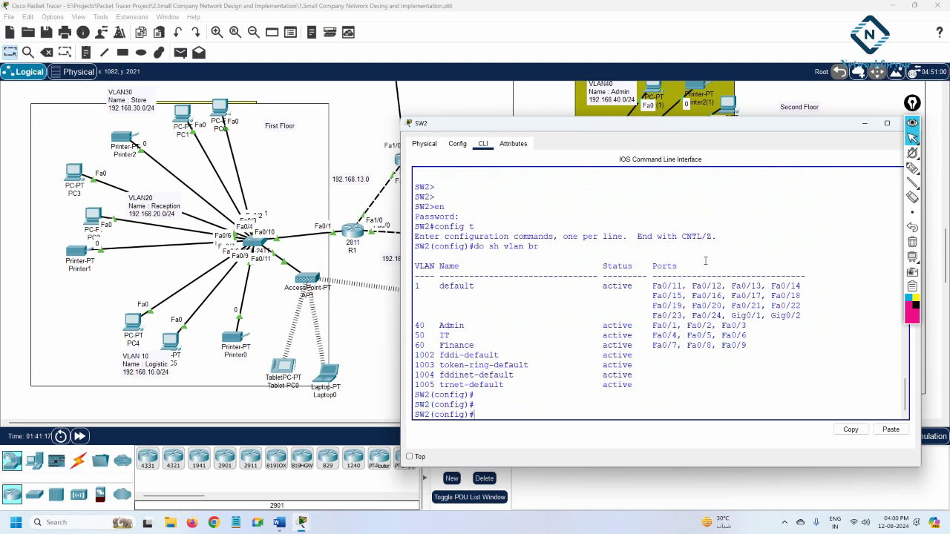
Step: Enter interface vlan 50 and assign it 192.168.50.2 255.255.255.0
{"action": "type", "text": "int vlan 50"}
{"action": "key", "text": "Return"}
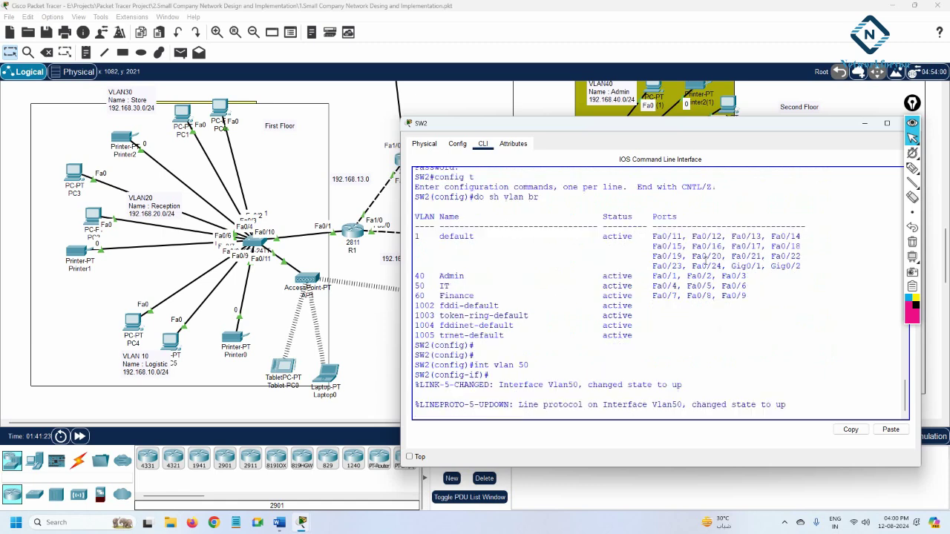
{"action": "key", "text": "Return"}
{"action": "type", "text": "ip add"}
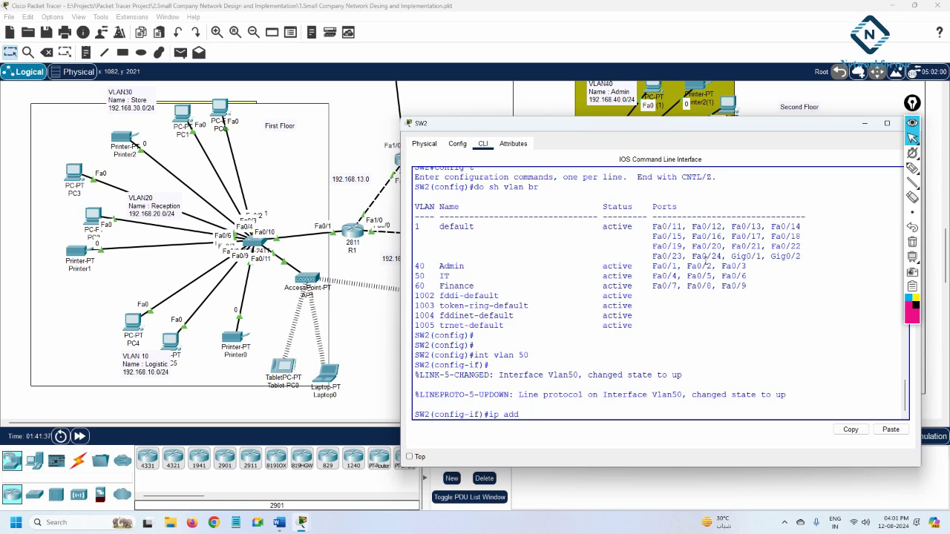
{"action": "type", "text": "92.168.50.2 255.255.255.0"}
{"action": "key", "text": "Return"}
Step: Enable the VLAN 50 interface with no shutdown and exit to global configuration
{"action": "type", "text": "nfig-if)#n"}
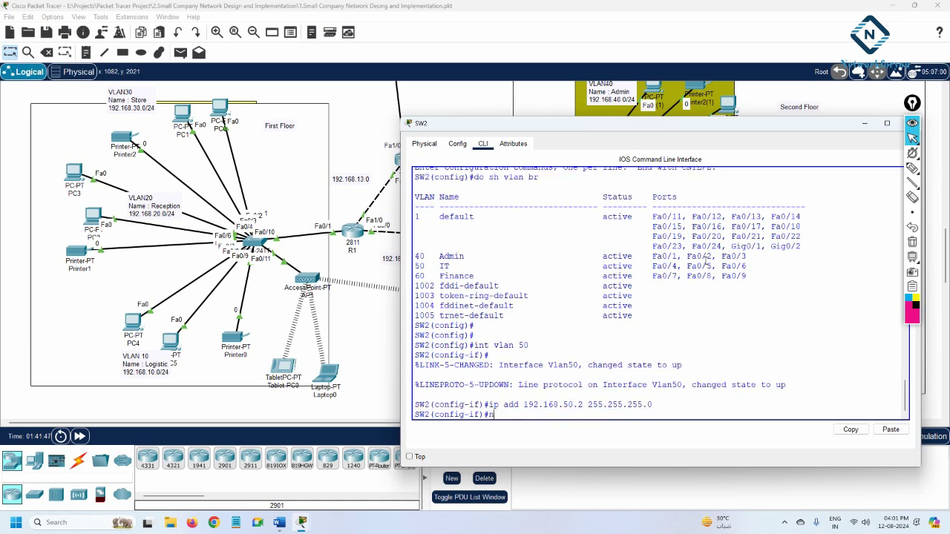
{"action": "type", "text": "o sh"}
{"action": "key", "text": "Return"}
{"action": "type", "text": "d"}
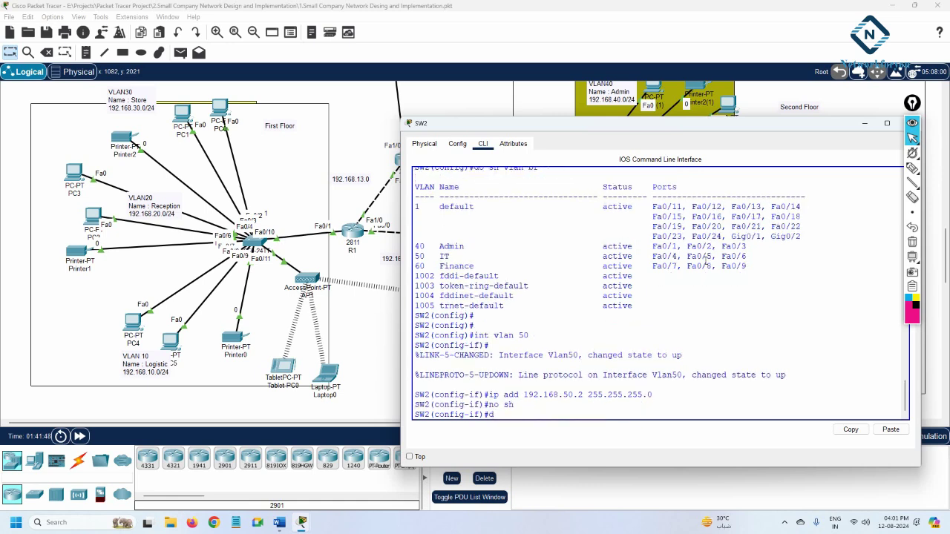
{"action": "type", "text": "eax"}
{"action": "key", "text": "BackSpace"}
{"action": "key", "text": "BackSpace"}
{"action": "key", "text": "BackSpace"}
{"action": "type", "text": "xit"}
{"action": "key", "text": "Return"}
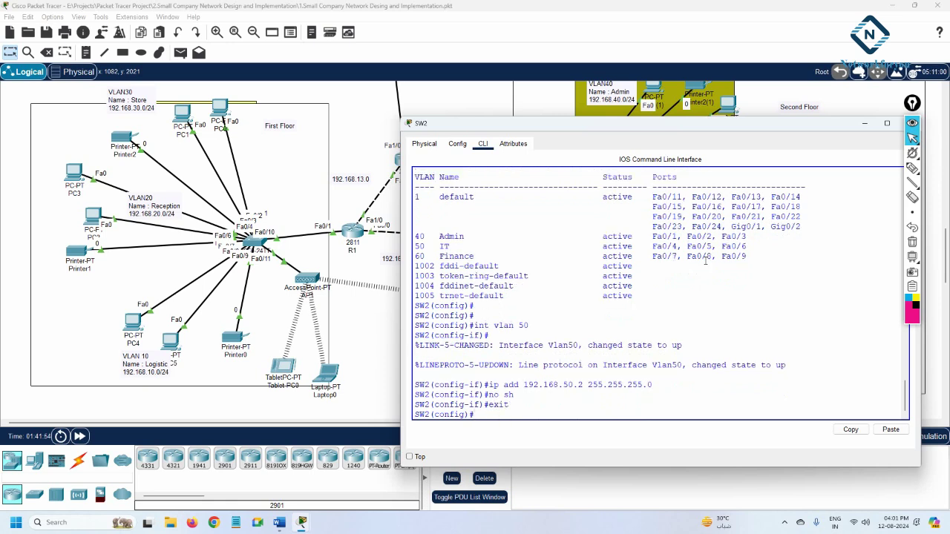
Step: Set SW2's IP domain name to abc
{"action": "type", "text": "ip dom"}
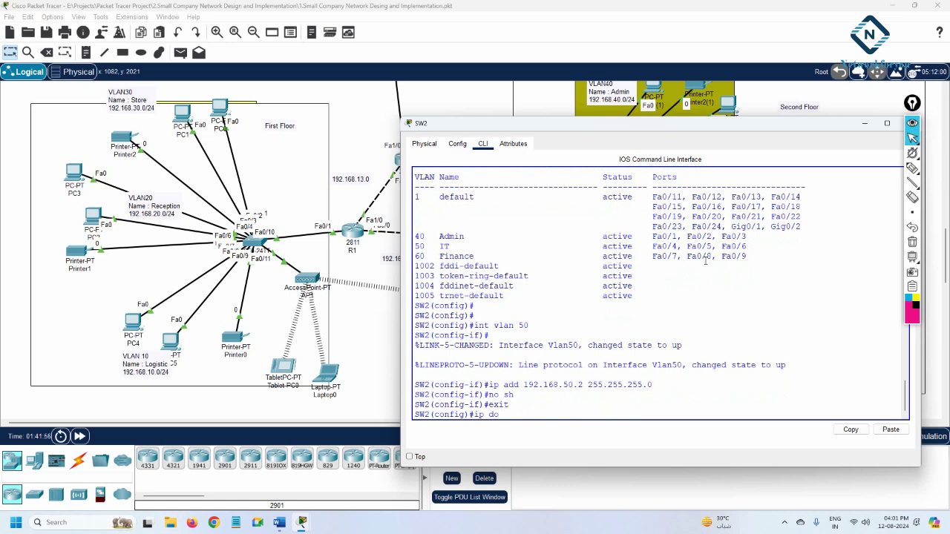
{"action": "key", "text": "Tab"}
{"action": "type", "text": "ain"}
{"action": "key", "text": "Tab"}
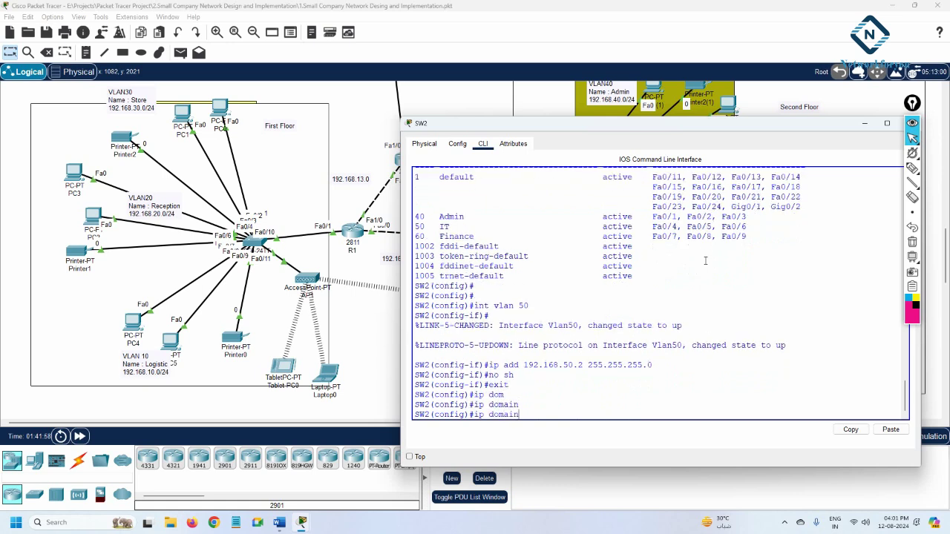
{"action": "type", "text": "-name"}
{"action": "key", "text": "Tab"}
{"action": "type", "text": "abc"}
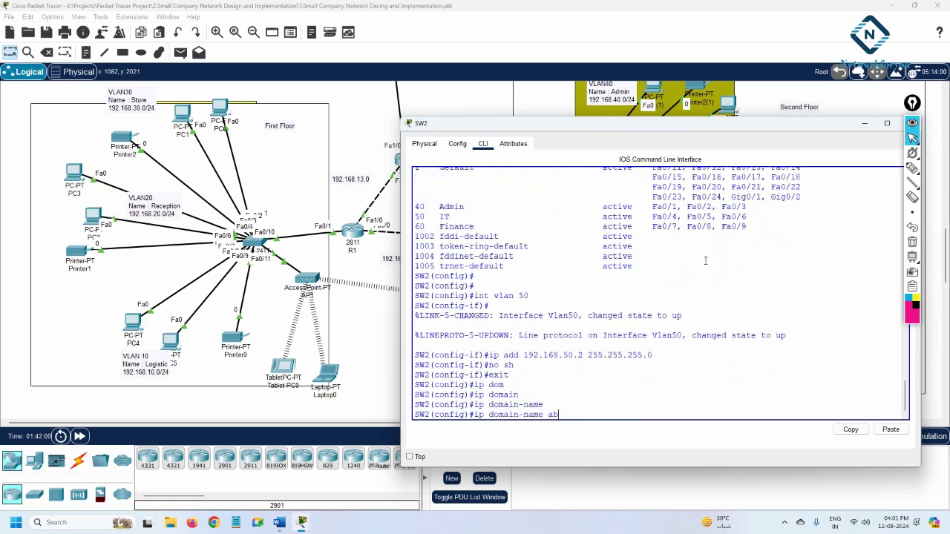
{"action": "key", "text": "Return"}
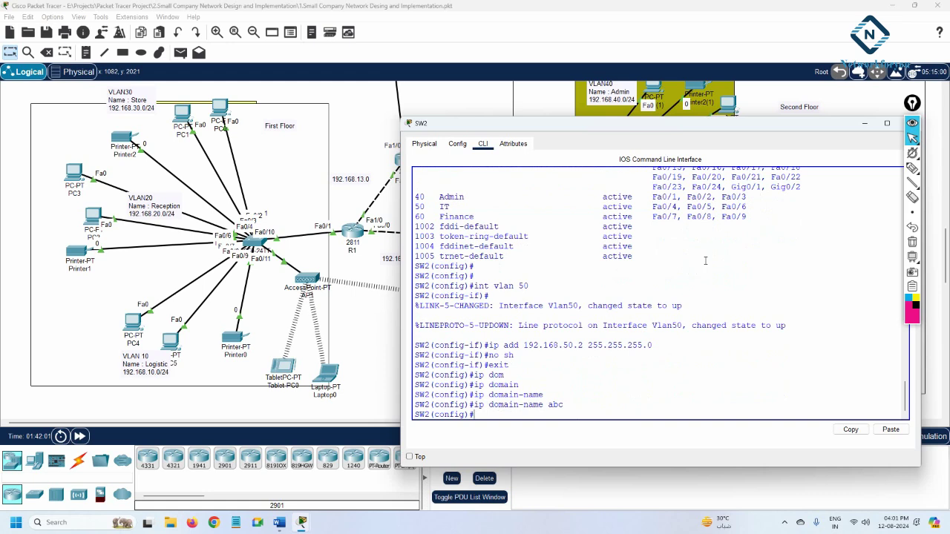
Step: Generate RSA crypto keys on SW2 with a 2024-bit key size
{"action": "type", "text": "crypto k"}
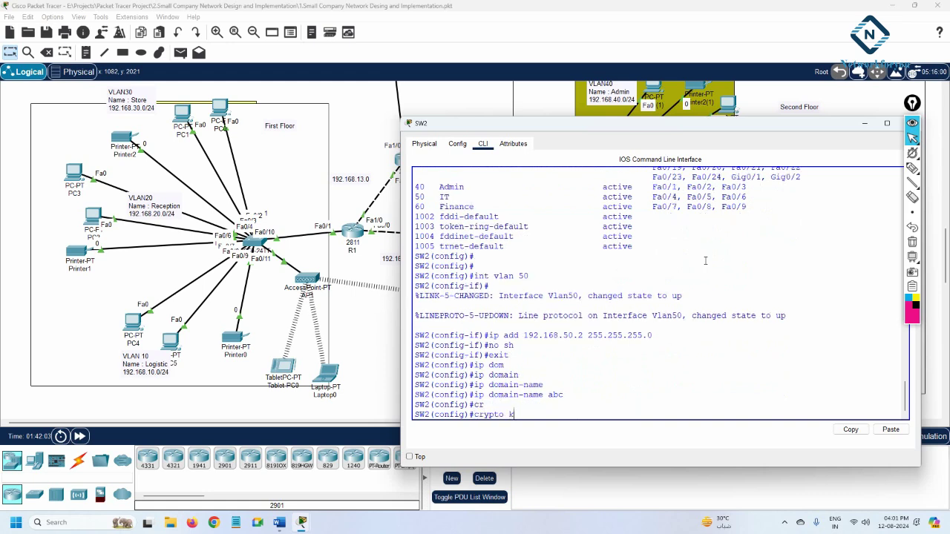
{"action": "key", "text": "Tab"}
{"action": "type", "text": "er"}
{"action": "key", "text": "Tab"}
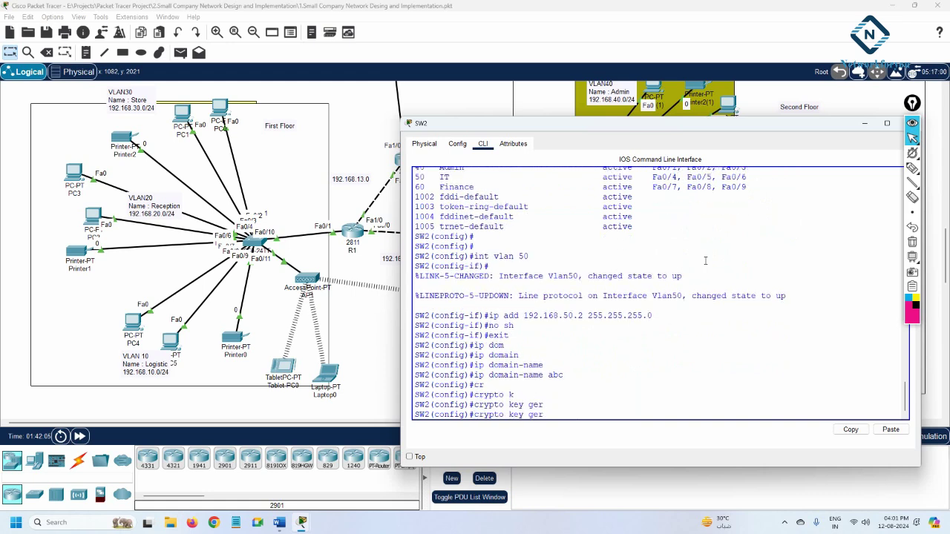
{"action": "key", "text": "BackSpace"}
{"action": "key", "text": "Tab"}
{"action": "type", "text": "rs"}
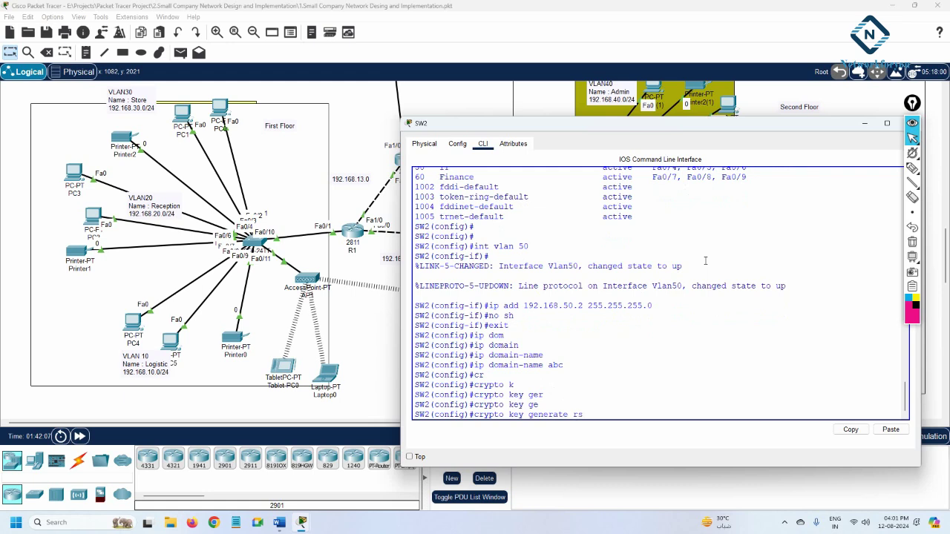
{"action": "type", "text": "a"}
{"action": "key", "text": "Return"}
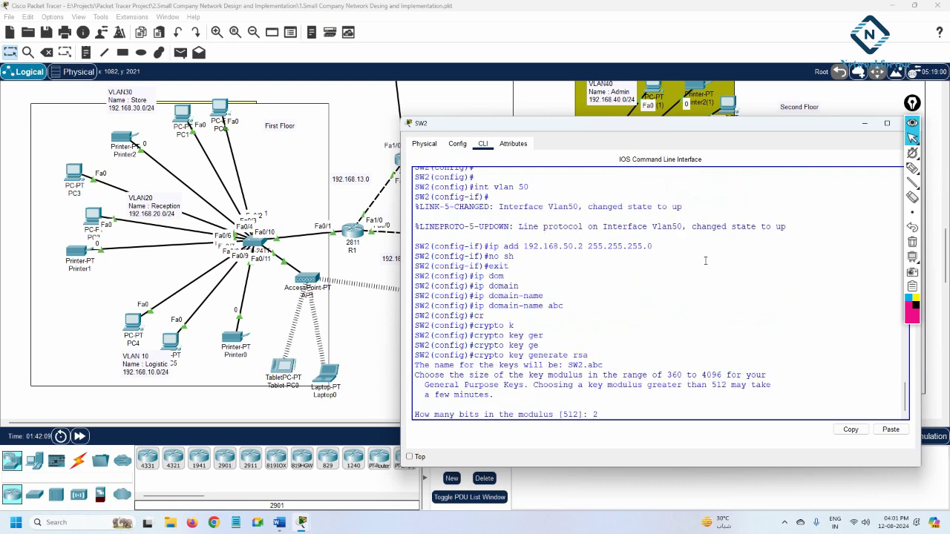
{"action": "type", "text": "2024"}
{"action": "key", "text": "Return"}
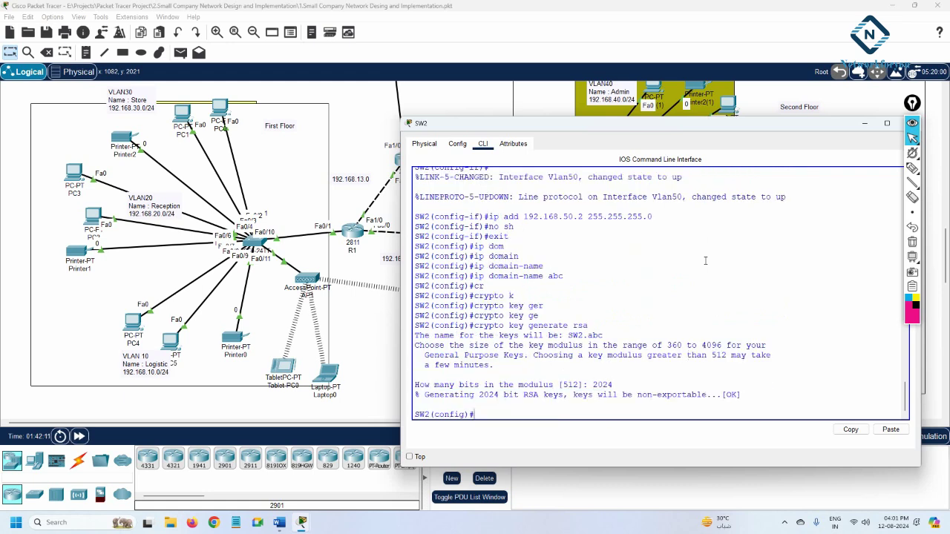
Step: Switch SW2 to SSH version 2
{"action": "type", "text": "ip ssh v"}
{"action": "key", "text": "Tab"}
{"action": "type", "text": "2"}
{"action": "key", "text": "Return"}
{"action": "key", "text": "Return"}
{"action": "key", "text": "Return"}
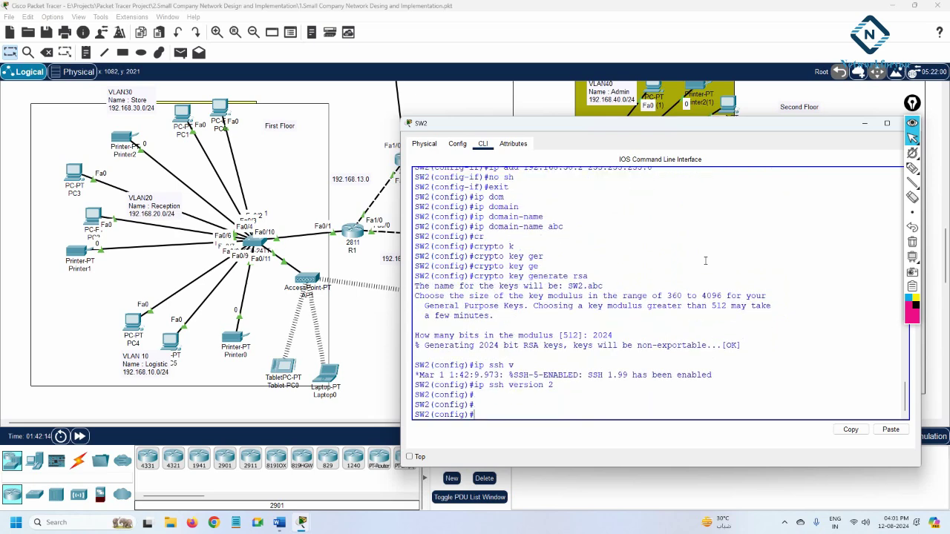
Step: Restrict vty lines 0–4 to SSH-only transport input with login local
{"action": "type", "text": "line vty 0 4"}
{"action": "key", "text": "Return"}
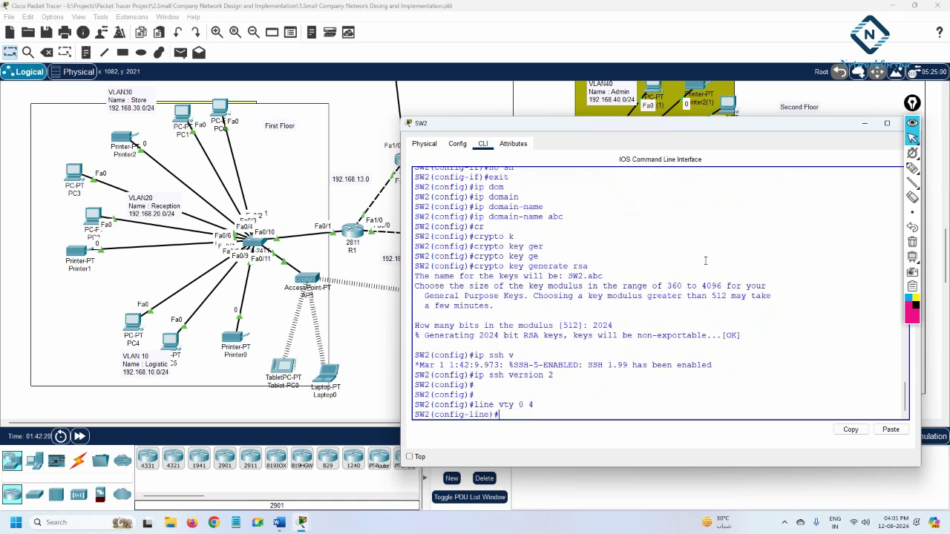
{"action": "type", "text": "tr"}
{"action": "key", "text": "Tab"}
{"action": "type", "text": "in"}
{"action": "key", "text": "Tab"}
{"action": "type", "text": "s"}
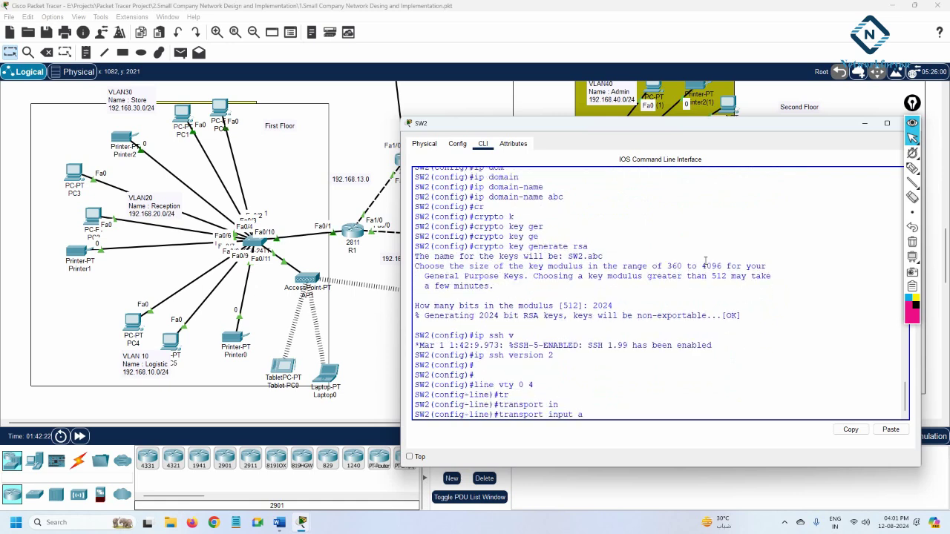
{"action": "type", "text": "sh"}
{"action": "key", "text": "Return"}
{"action": "type", "text": "line)#l"}
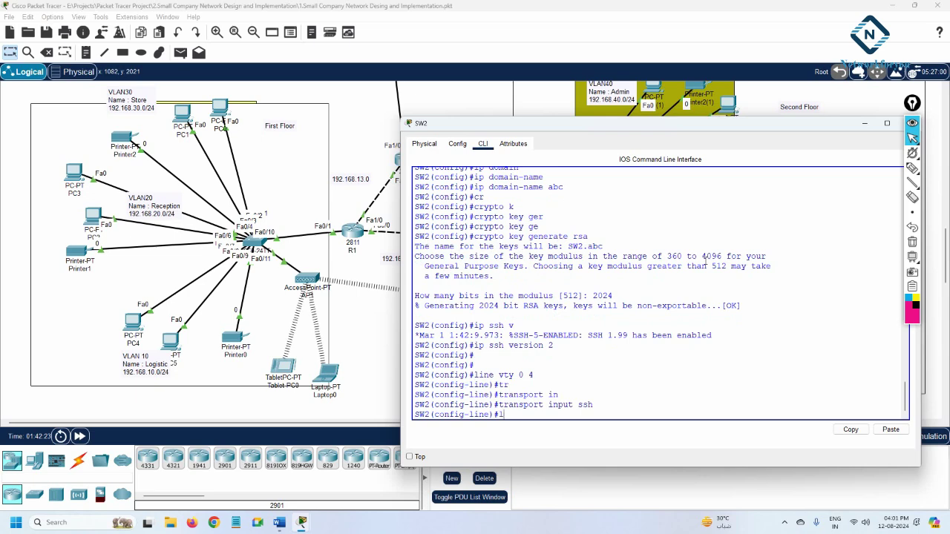
{"action": "type", "text": "ogin local"}
{"action": "key", "text": "Return"}
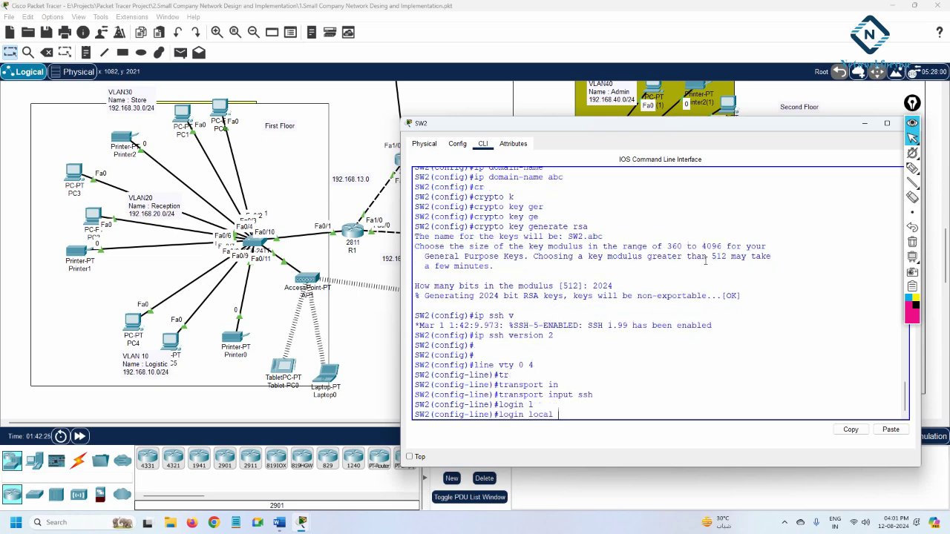
Step: Exit line and global configuration back to SW2's privileged prompt
{"action": "key", "text": "Return"}
{"action": "type", "text": "exit"}
{"action": "key", "text": "Return"}
{"action": "key", "text": "Return"}
{"action": "key", "text": "Return"}
{"action": "key", "text": "Return"}
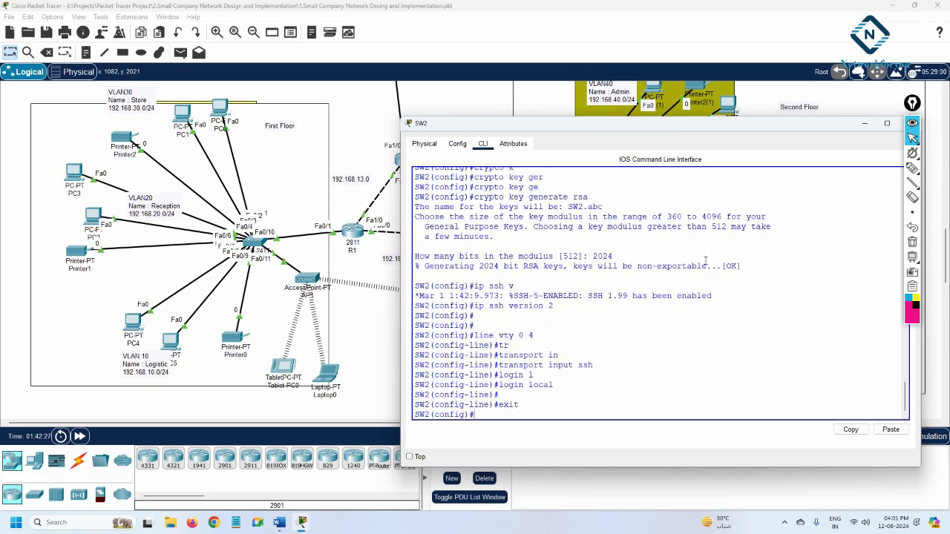
{"action": "type", "text": "exit"}
{"action": "key", "text": "Return"}
{"action": "key", "text": "Return"}
{"action": "key", "text": "Return"}
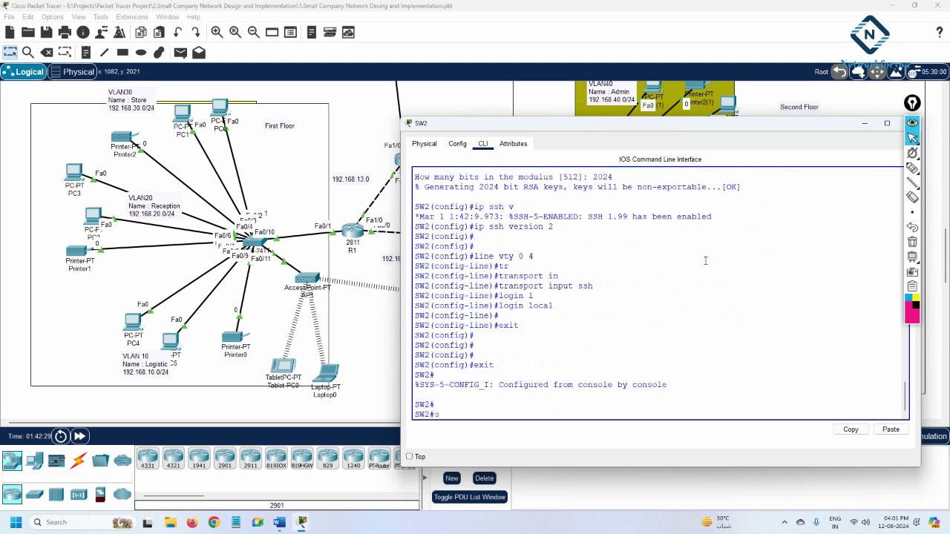
{"action": "type", "text": "sh run"}
{"action": "key", "text": "Return"}
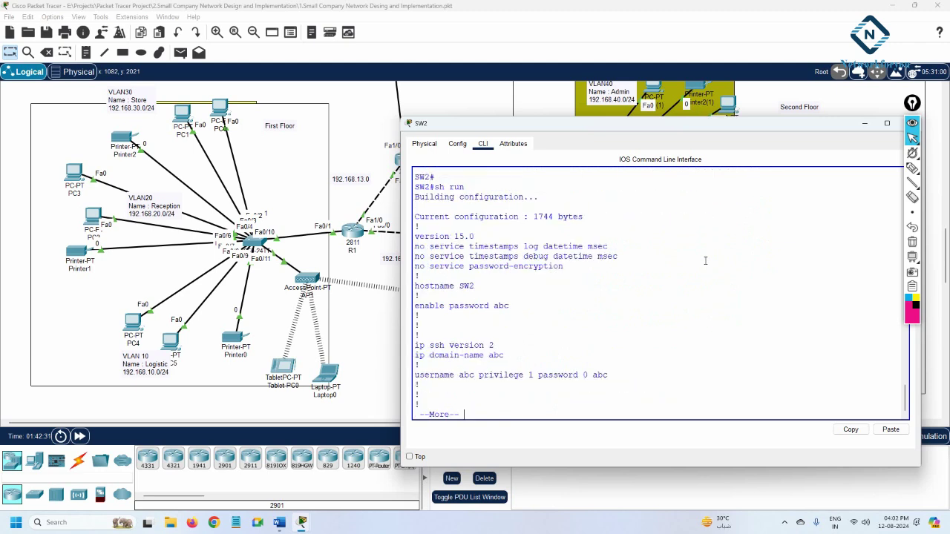
Step: Review SW2's running config, noting the local username line, and enter global configuration
{"action": "left_click_drag", "start_coordinate": [588, 375], "coordinate": [417, 366]}
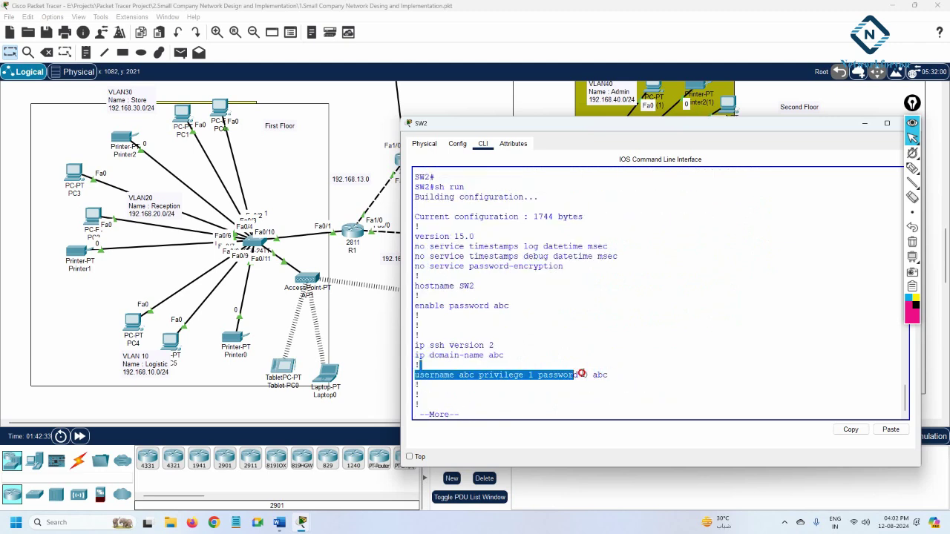
{"action": "key", "text": "Return"}
{"action": "key", "text": "Return"}
{"action": "key", "text": "Return"}
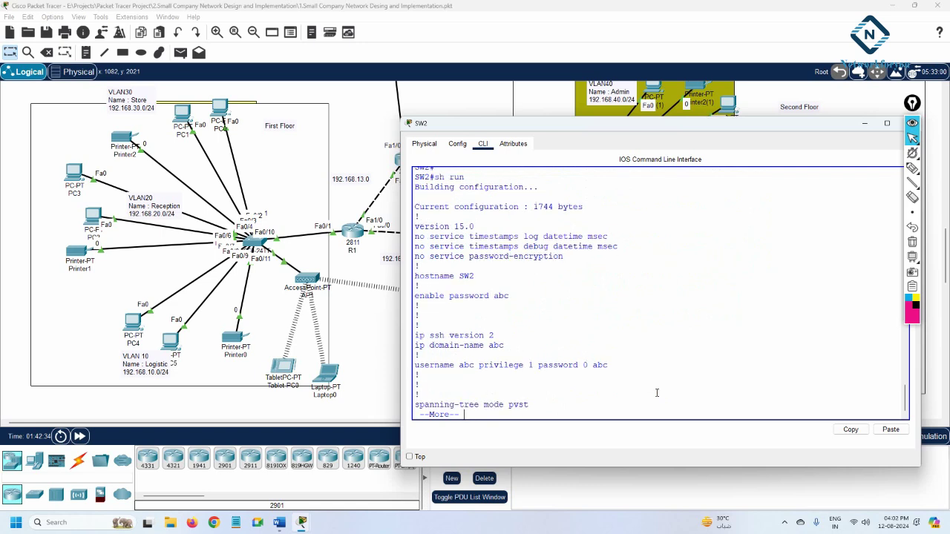
{"action": "type", "text": "qconfig t"}
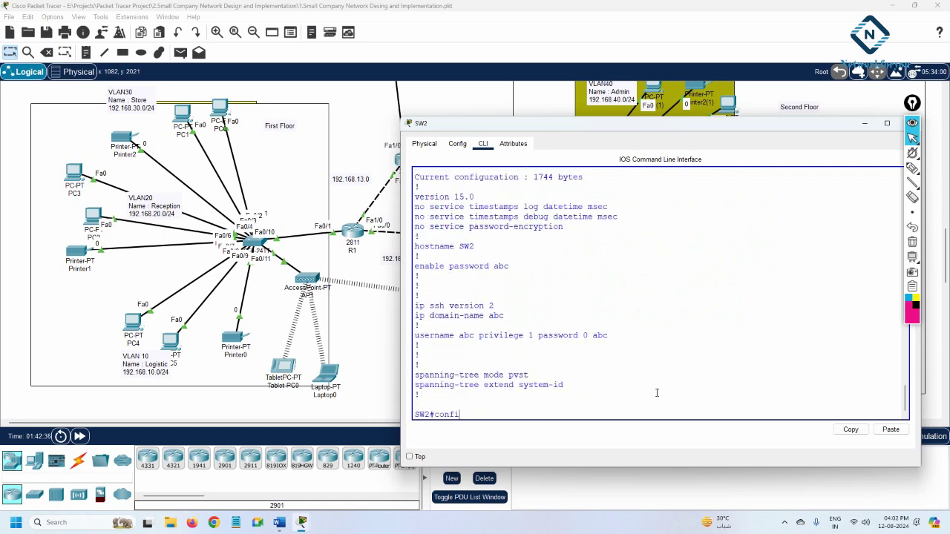
{"action": "key", "text": "Return"}
Step: Set SW2's default gateway to 192.168.50.1 and save the configuration with wr
{"action": "type", "text": "ip de"}
{"action": "key", "text": "Tab"}
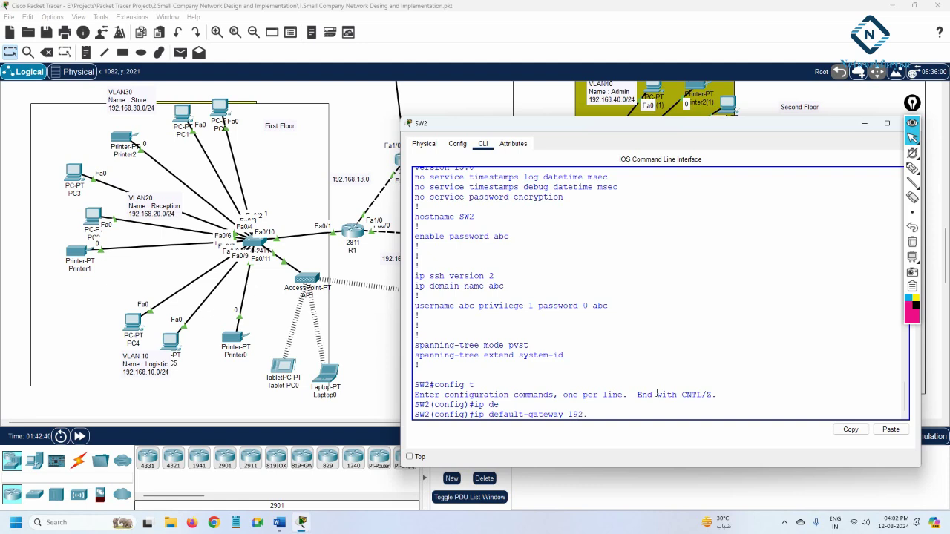
{"action": "type", "text": "192.168.50.1"}
{"action": "key", "text": "Return"}
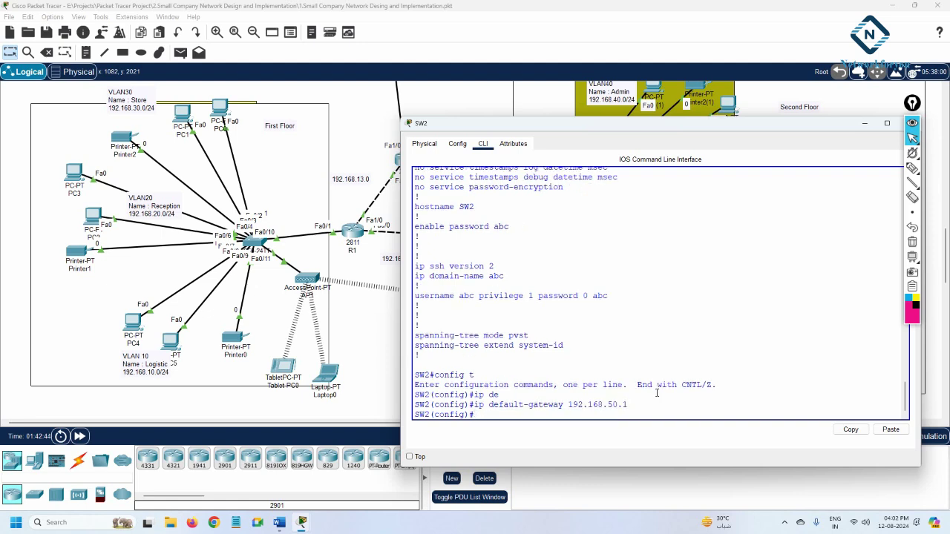
{"action": "key", "text": "ctrl+z"}
{"action": "key", "text": "Return"}
{"action": "key", "text": "Return"}
{"action": "key", "text": "Return"}
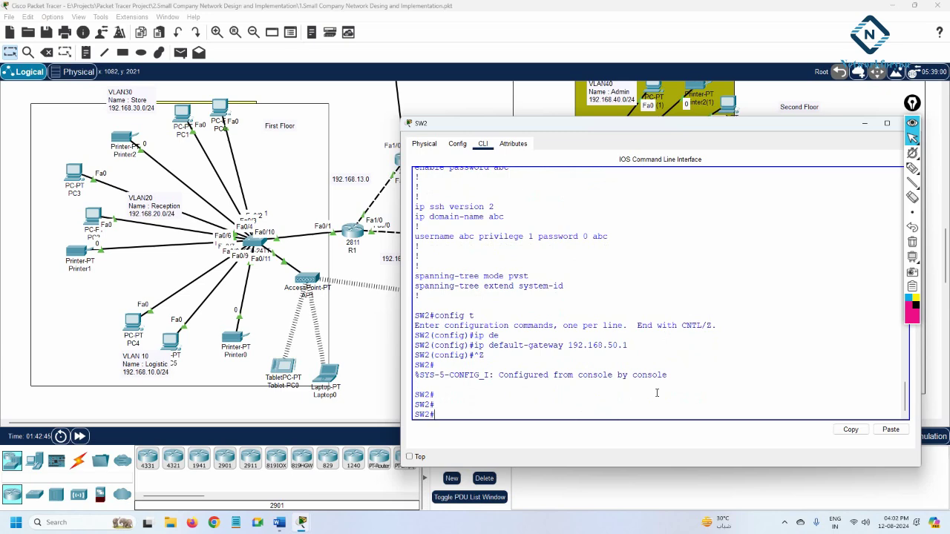
{"action": "type", "text": "wr"}
{"action": "key", "text": "Return"}
{"action": "key", "text": "Return"}
{"action": "key", "text": "Return"}
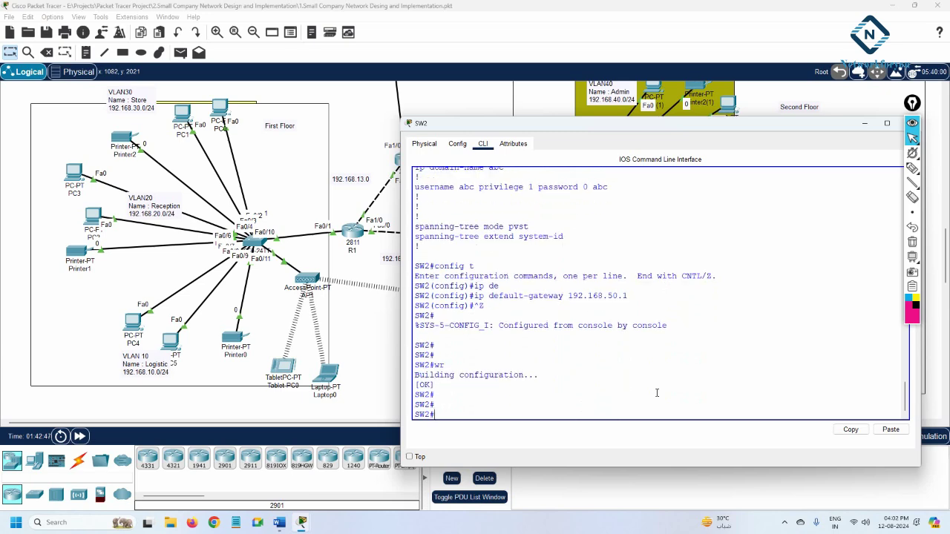
Step: Close SW2's window and open PC3(1)'s command prompt beside the topology
{"action": "left_click", "coordinate": [864, 123]}
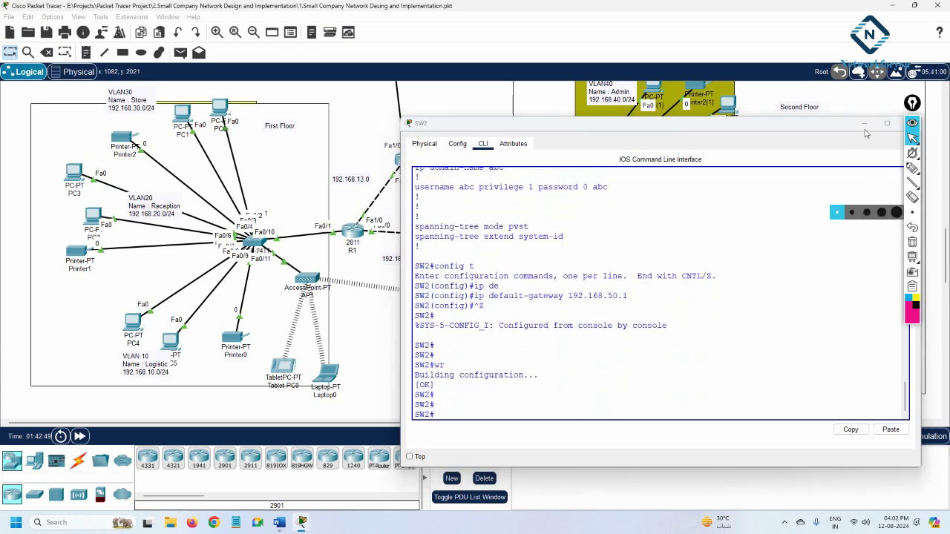
{"action": "left_click", "coordinate": [765, 160]}
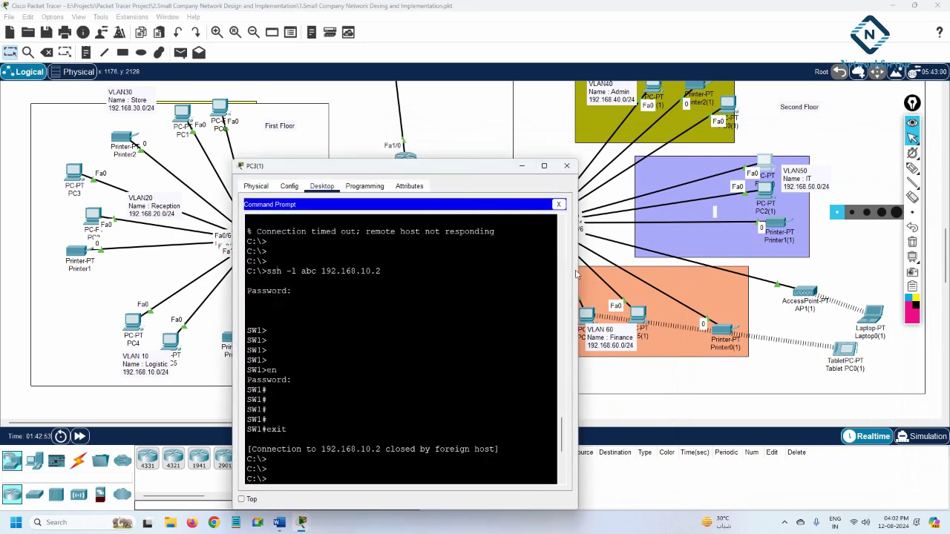
{"action": "left_click_drag", "start_coordinate": [574, 275], "coordinate": [810, 273]}
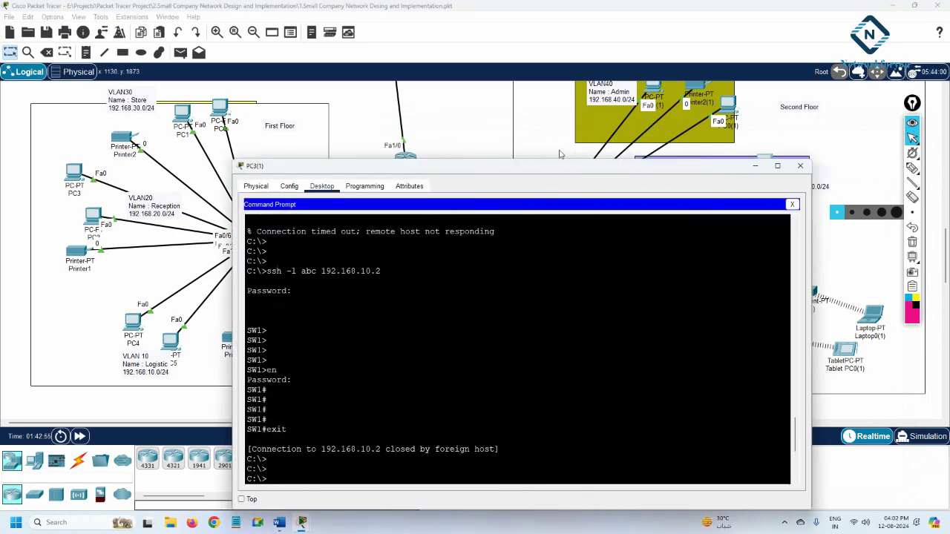
{"action": "left_click_drag", "start_coordinate": [559, 172], "coordinate": [828, 312]}
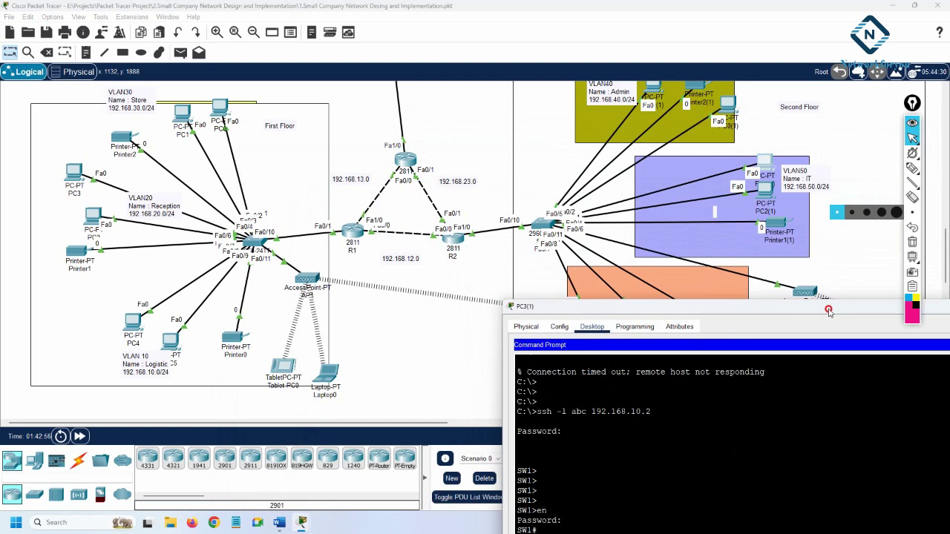
{"action": "left_click_drag", "start_coordinate": [434, 423], "coordinate": [616, 420]}
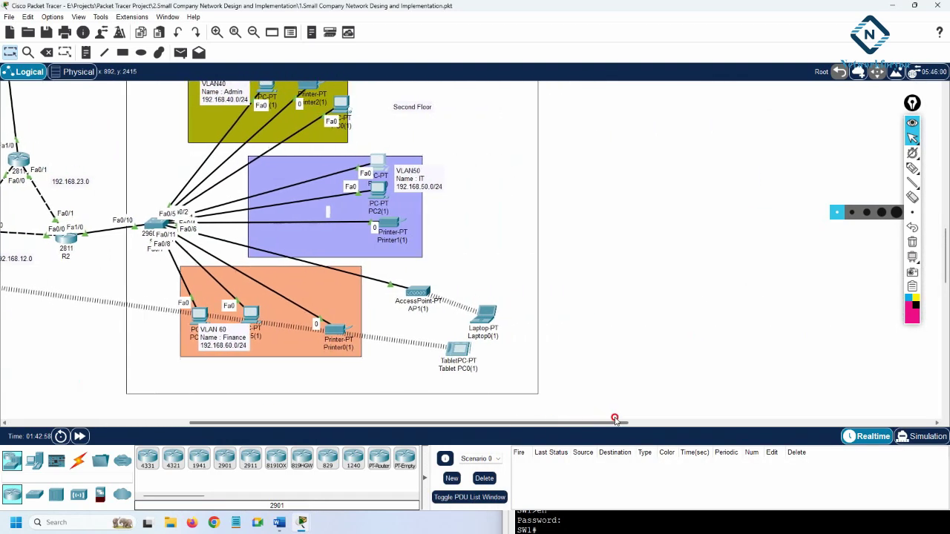
{"action": "left_click", "coordinate": [383, 170]}
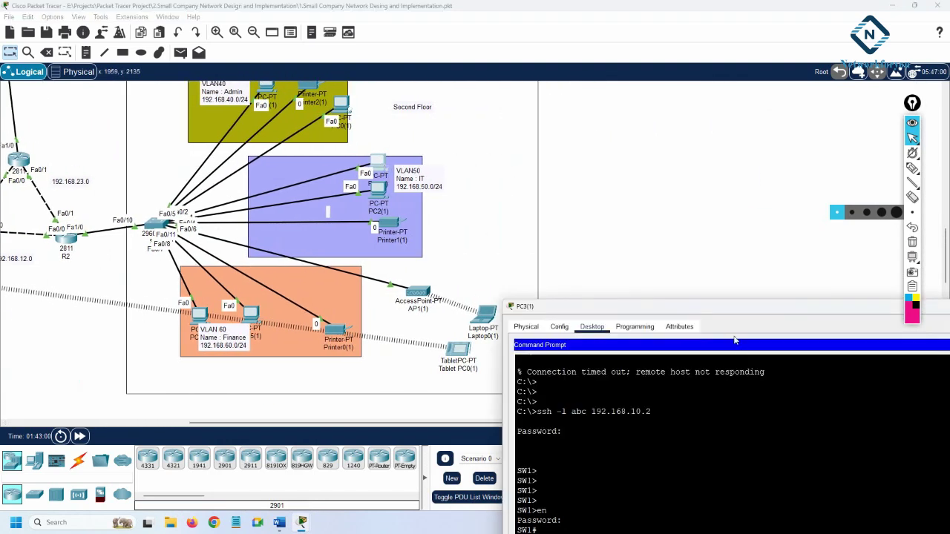
{"action": "left_click_drag", "start_coordinate": [710, 311], "coordinate": [636, 129]}
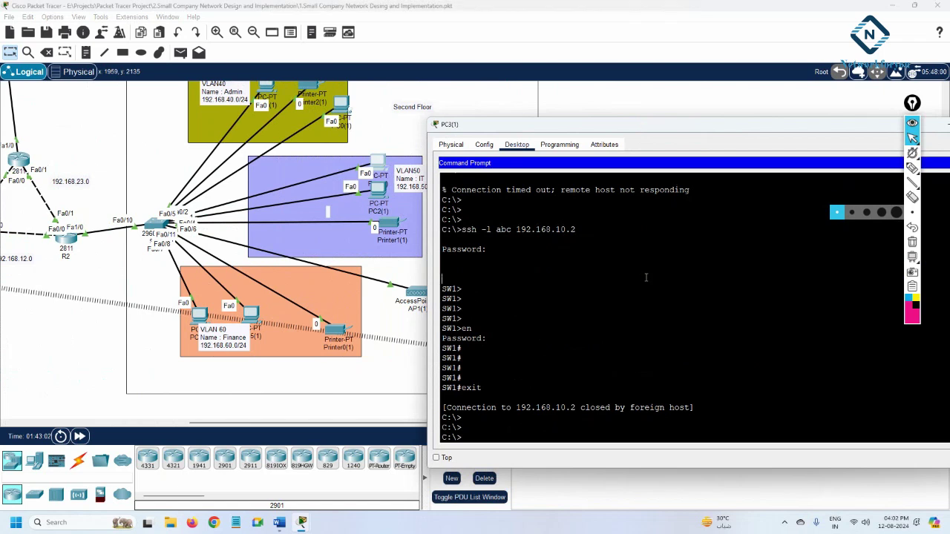
Step: SSH into SW2 at 192.168.50.2 as user abc and enter privileged mode
{"action": "key", "text": "Return"}
{"action": "key", "text": "Up"}
{"action": "key", "text": "BackSpace"}
{"action": "key", "text": "BackSpace"}
{"action": "key", "text": "BackSpace"}
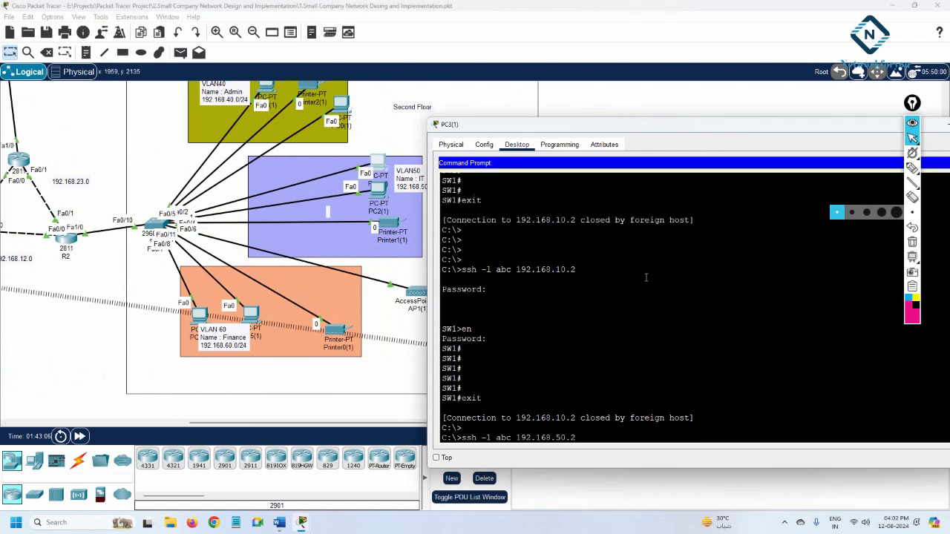
{"action": "key", "text": "Return"}
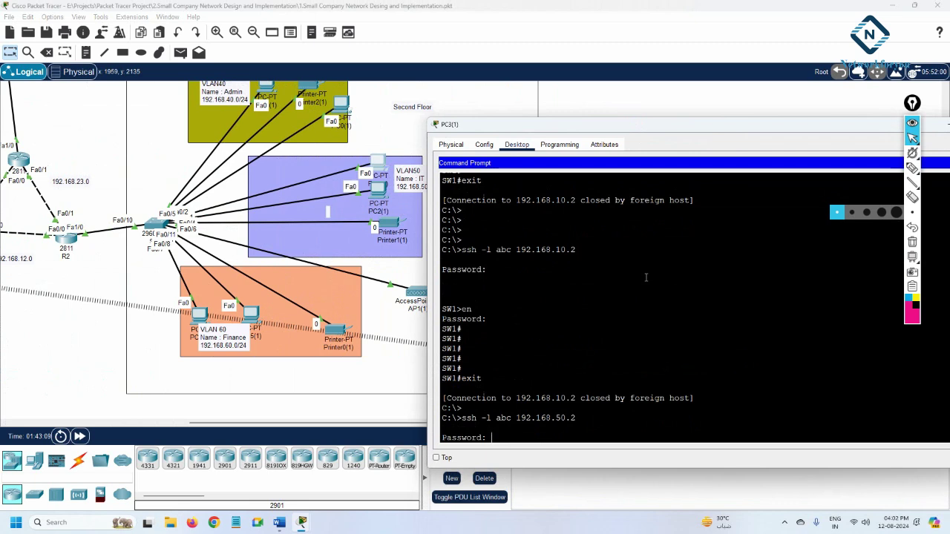
{"action": "key", "text": "Return"}
{"action": "type", "text": "en"}
{"action": "key", "text": "Return"}
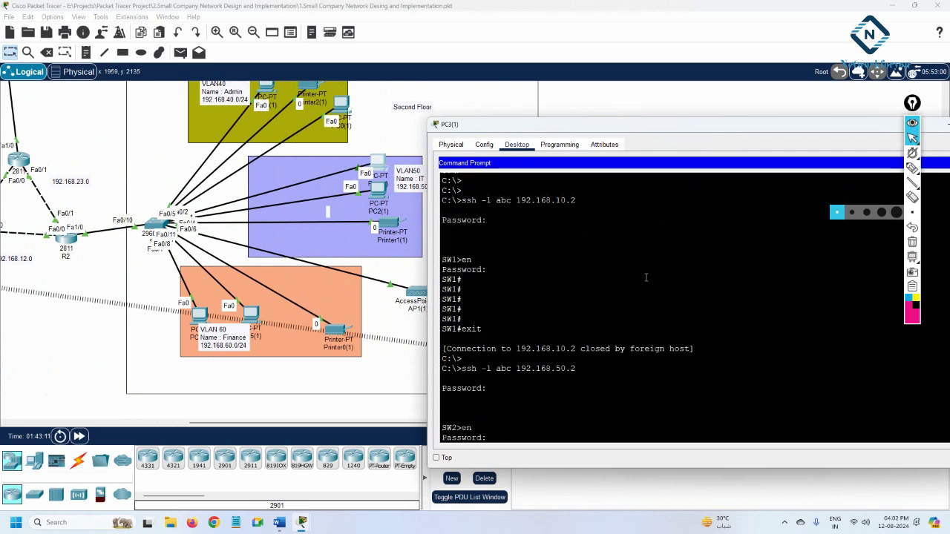
{"action": "key", "text": "Return"}
{"action": "key", "text": "Return"}
{"action": "key", "text": "Return"}
{"action": "key", "text": "Return"}
{"action": "key", "text": "Return"}
{"action": "key", "text": "Return"}
{"action": "key", "text": "Return"}
{"action": "key", "text": "Return"}
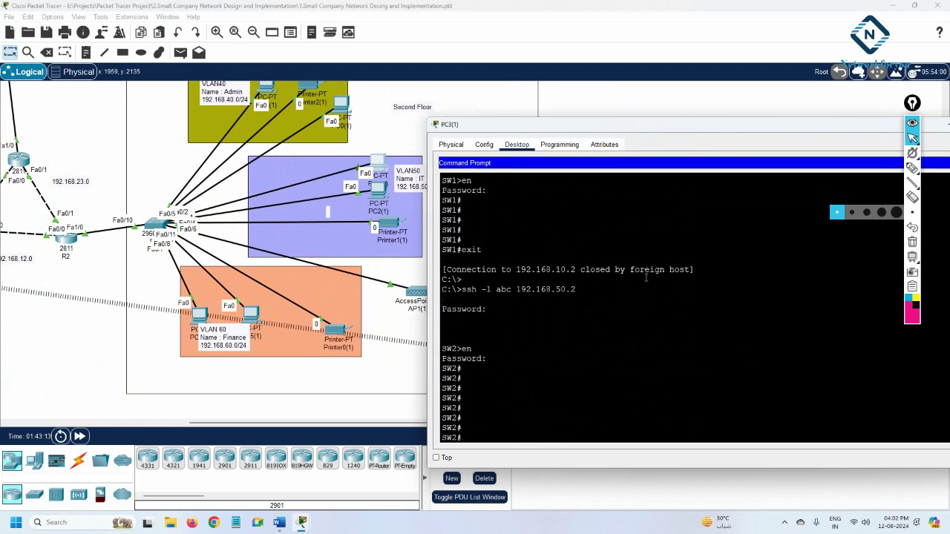
Step: Page through SW2's running configuration with sh run, then save it with wr
{"action": "type", "text": "sh run"}
{"action": "key", "text": "Return"}
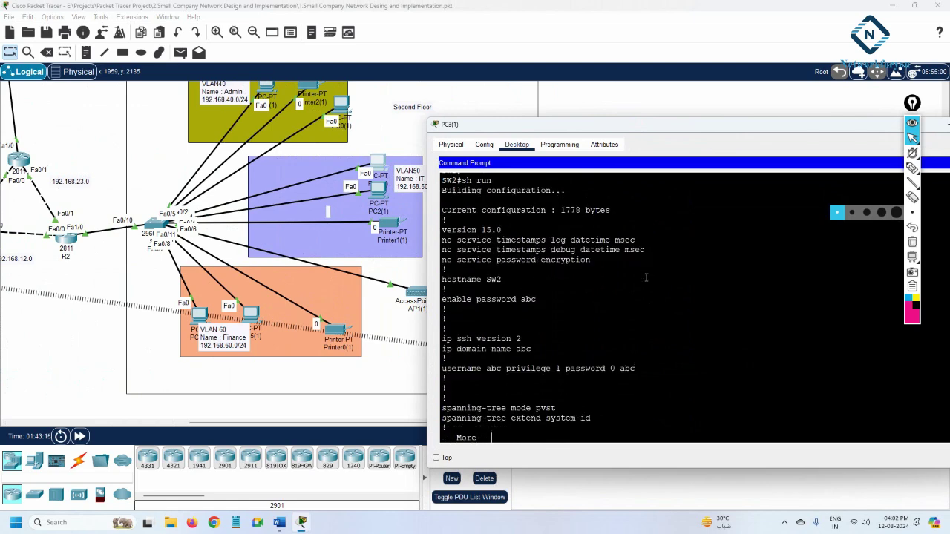
{"action": "key", "text": "Return"}
{"action": "key", "text": "Return"}
{"action": "key", "text": "Return"}
{"action": "key", "text": "Return"}
{"action": "key", "text": "Return"}
{"action": "key", "text": "Return"}
{"action": "key", "text": "Return"}
{"action": "key", "text": "Return"}
{"action": "key", "text": "Return"}
{"action": "key", "text": "Return"}
{"action": "key", "text": "Return"}
{"action": "key", "text": "Return"}
{"action": "key", "text": "Return"}
{"action": "key", "text": "Return"}
{"action": "key", "text": "Return"}
{"action": "key", "text": "Return"}
{"action": "key", "text": "Return"}
{"action": "key", "text": "Return"}
{"action": "key", "text": "Return"}
{"action": "key", "text": "Return"}
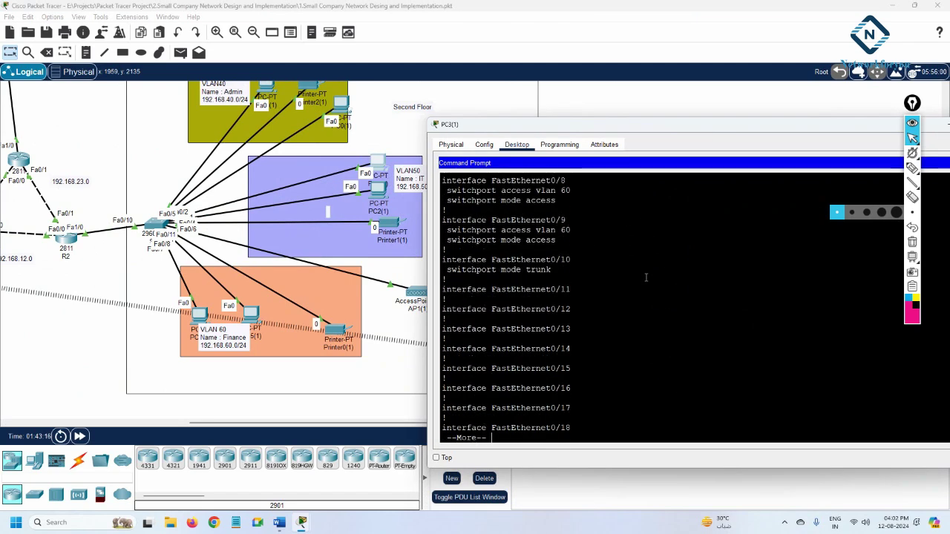
{"action": "key", "text": "Return"}
{"action": "key", "text": "Return"}
{"action": "key", "text": "Return"}
{"action": "key", "text": "Return"}
{"action": "key", "text": "Return"}
{"action": "key", "text": "Return"}
{"action": "key", "text": "Return"}
{"action": "key", "text": "Return"}
{"action": "key", "text": "Return"}
{"action": "key", "text": "Return"}
{"action": "key", "text": "Return"}
{"action": "key", "text": "Return"}
{"action": "key", "text": "Return"}
{"action": "key", "text": "Return"}
{"action": "key", "text": "Return"}
{"action": "key", "text": "Return"}
{"action": "key", "text": "Return"}
{"action": "key", "text": "Return"}
{"action": "key", "text": "Return"}
{"action": "key", "text": "Return"}
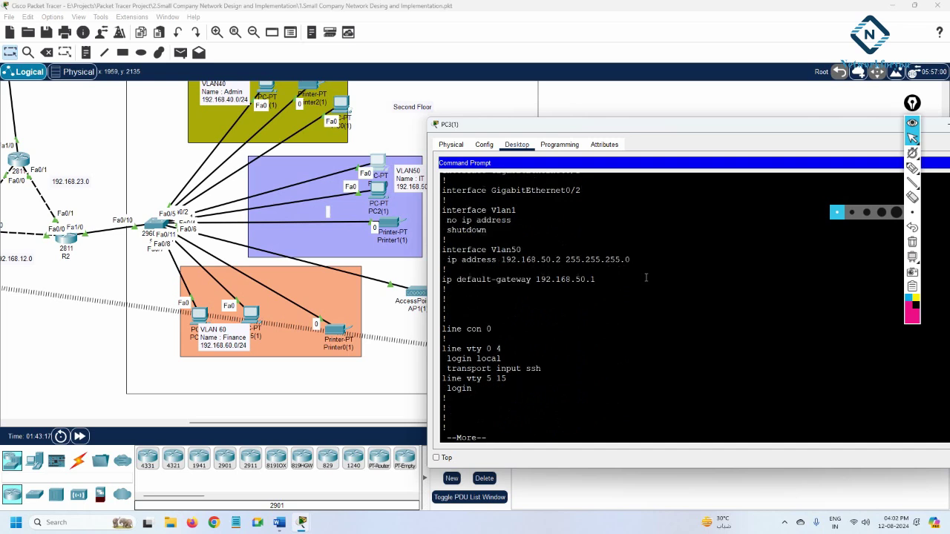
{"action": "key", "text": "Return"}
{"action": "key", "text": "Return"}
{"action": "key", "text": "Return"}
{"action": "key", "text": "Return"}
{"action": "key", "text": "Return"}
{"action": "key", "text": "Return"}
{"action": "key", "text": "Return"}
{"action": "key", "text": "Return"}
{"action": "key", "text": "Return"}
{"action": "key", "text": "Return"}
{"action": "key", "text": "Return"}
{"action": "key", "text": "Return"}
{"action": "key", "text": "Return"}
{"action": "key", "text": "Return"}
{"action": "key", "text": "Return"}
{"action": "key", "text": "Return"}
{"action": "key", "text": "Return"}
{"action": "key", "text": "Return"}
{"action": "type", "text": "wr"}
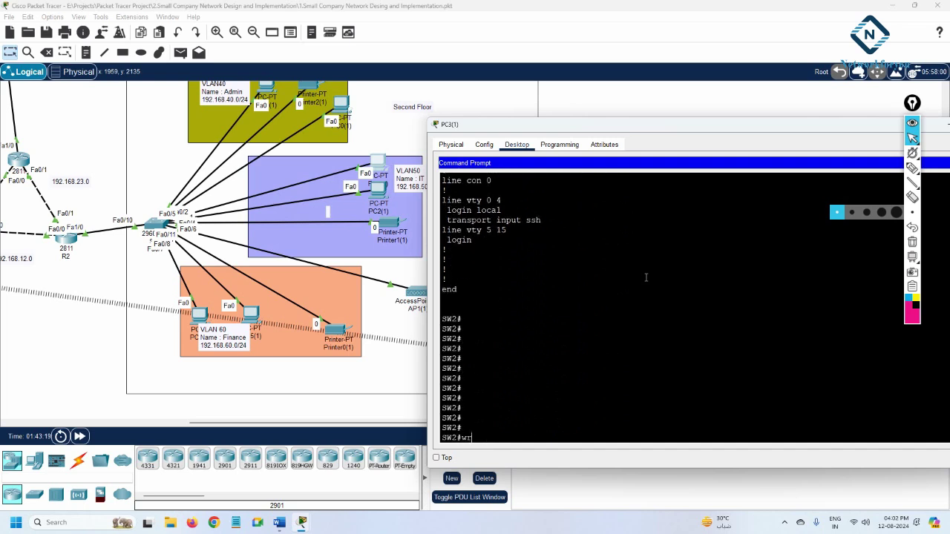
{"action": "key", "text": "Return"}
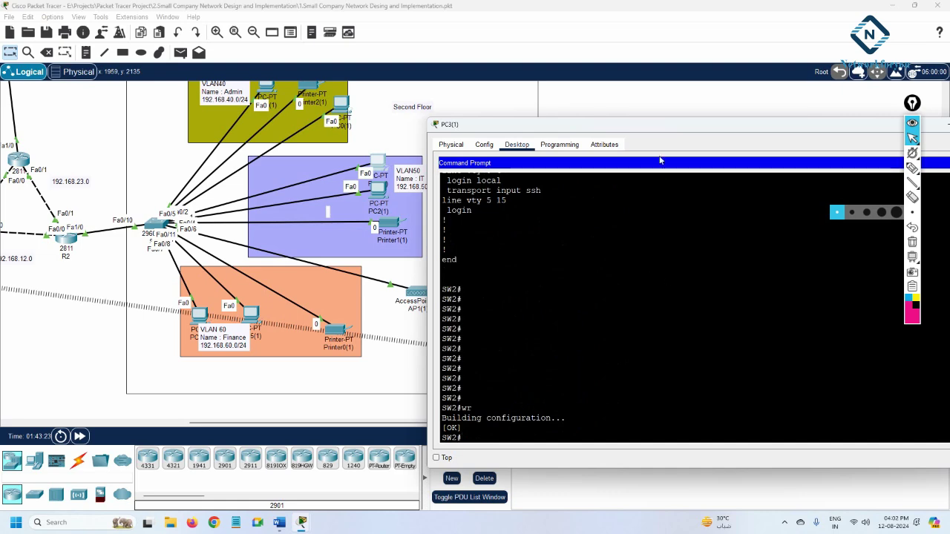
{"action": "left_click_drag", "start_coordinate": [674, 126], "coordinate": [457, 153]}
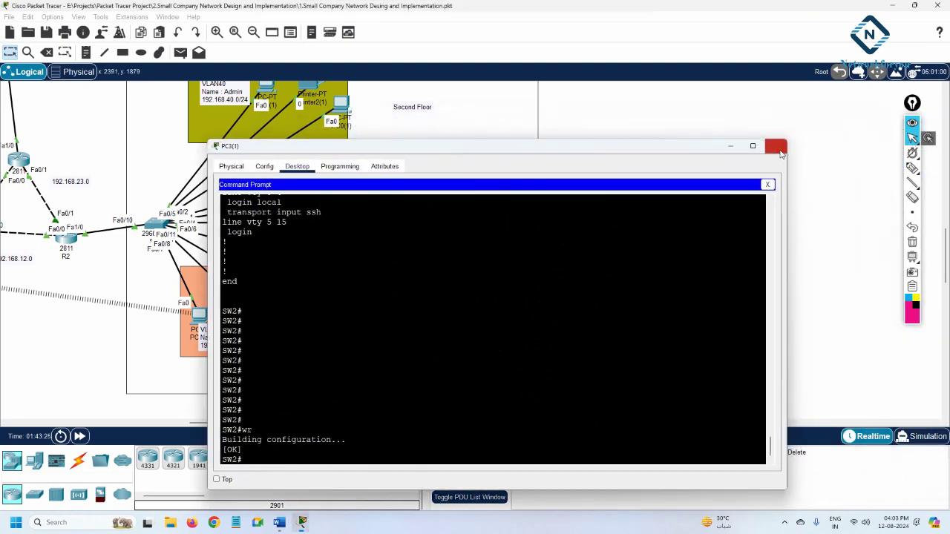
Step: Close PC3's command prompt and scroll the Logical workspace to the third floor
{"action": "left_click", "coordinate": [775, 146]}
{"action": "scroll", "coordinate": [779, 205], "scroll_direction": "up", "scroll_amount": 4}
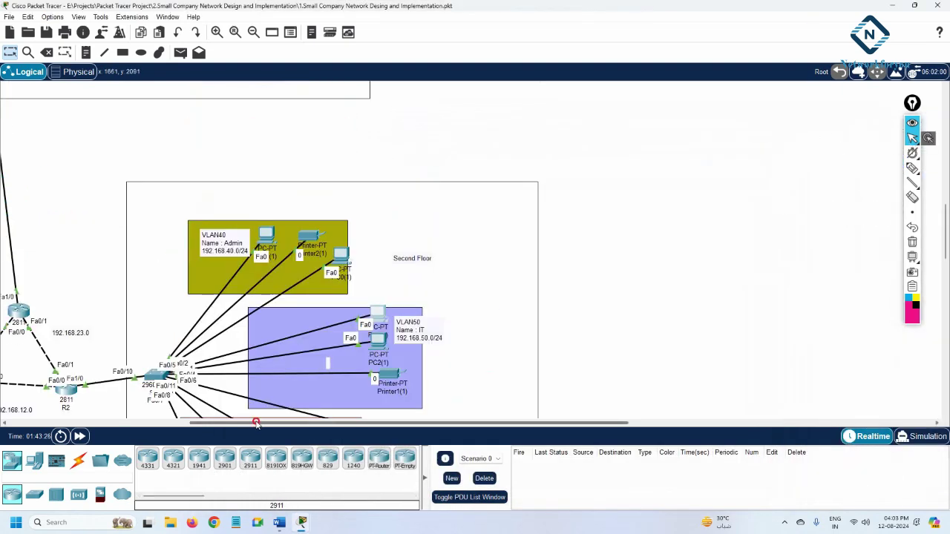
{"action": "left_click_drag", "start_coordinate": [254, 423], "coordinate": [157, 423]}
{"action": "scroll", "coordinate": [231, 225], "scroll_direction": "up", "scroll_amount": 10}
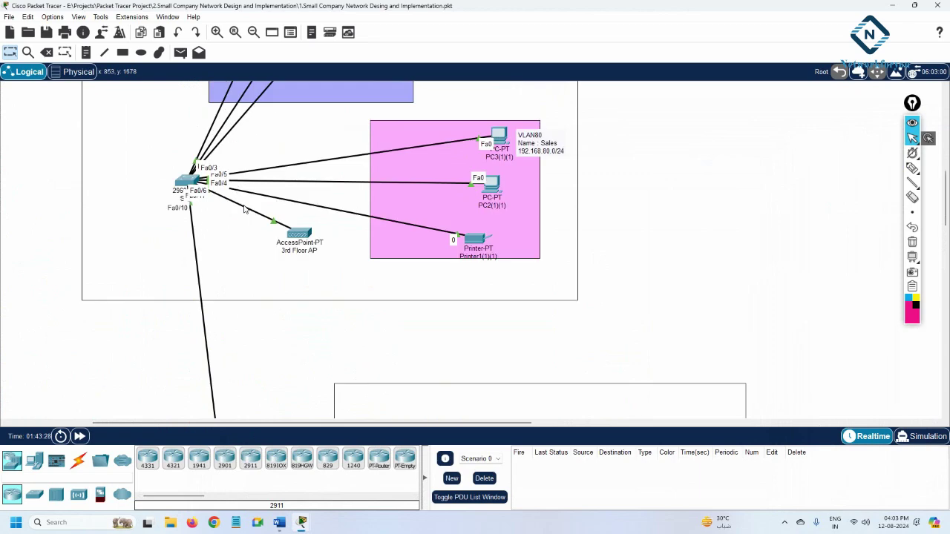
{"action": "scroll", "coordinate": [249, 253], "scroll_direction": "down", "scroll_amount": 4}
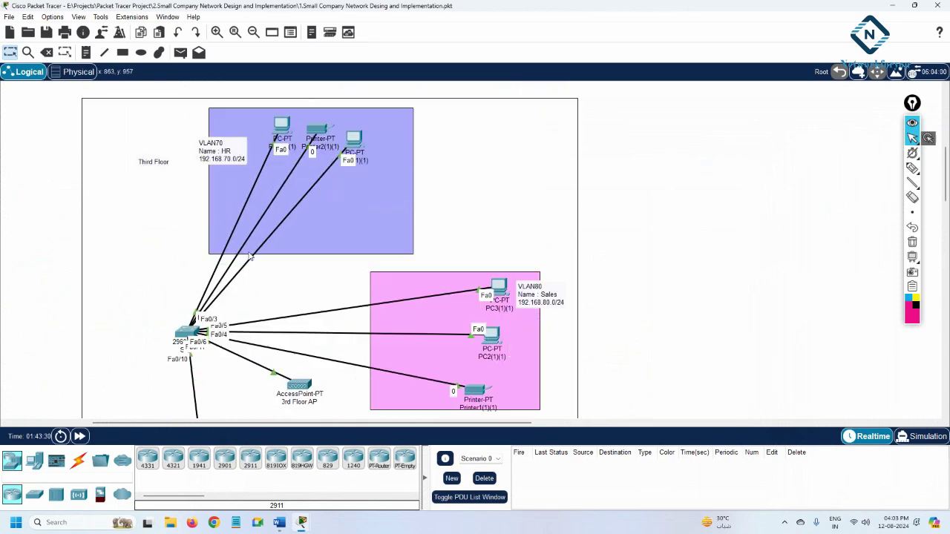
{"action": "scroll", "coordinate": [251, 257], "scroll_direction": "up", "scroll_amount": 3}
{"action": "scroll", "coordinate": [190, 334], "scroll_direction": "down", "scroll_amount": 4}
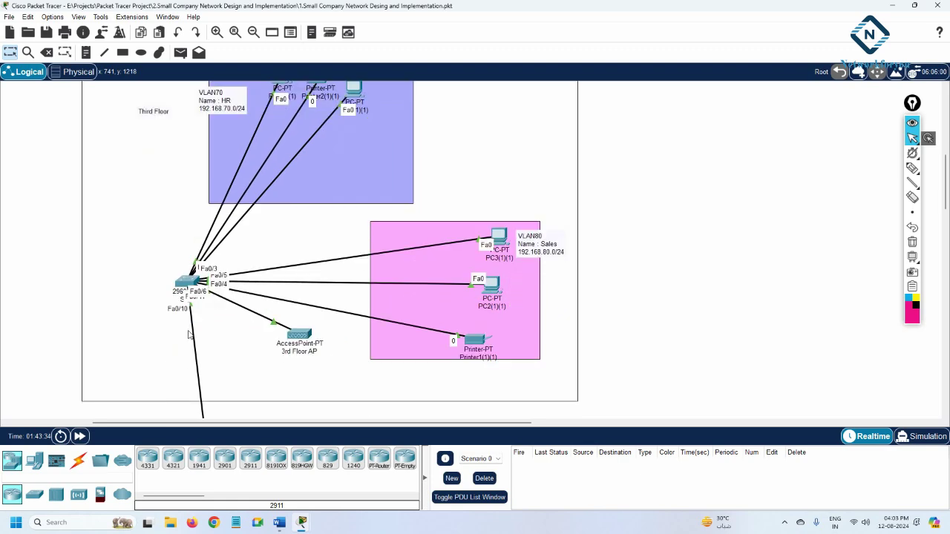
{"action": "scroll", "coordinate": [193, 321], "scroll_direction": "up", "scroll_amount": 3}
{"action": "scroll", "coordinate": [194, 322], "scroll_direction": "up", "scroll_amount": 2}
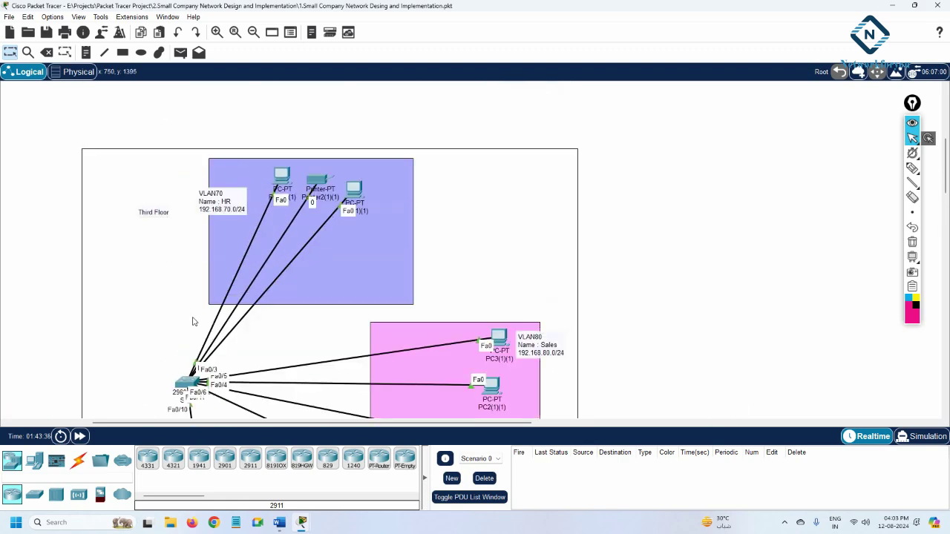
{"action": "scroll", "coordinate": [256, 250], "scroll_direction": "down", "scroll_amount": 2}
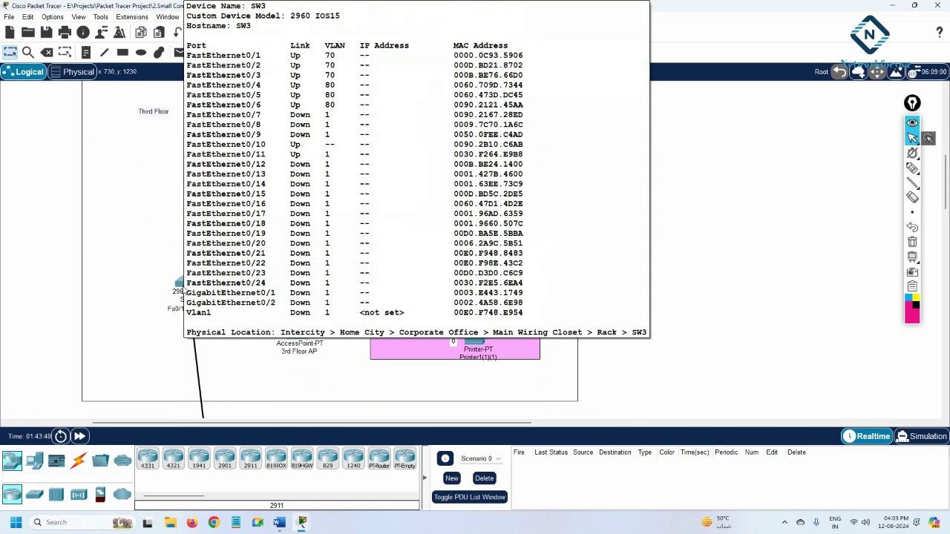
{"action": "scroll", "coordinate": [186, 290], "scroll_direction": "down", "scroll_amount": 1}
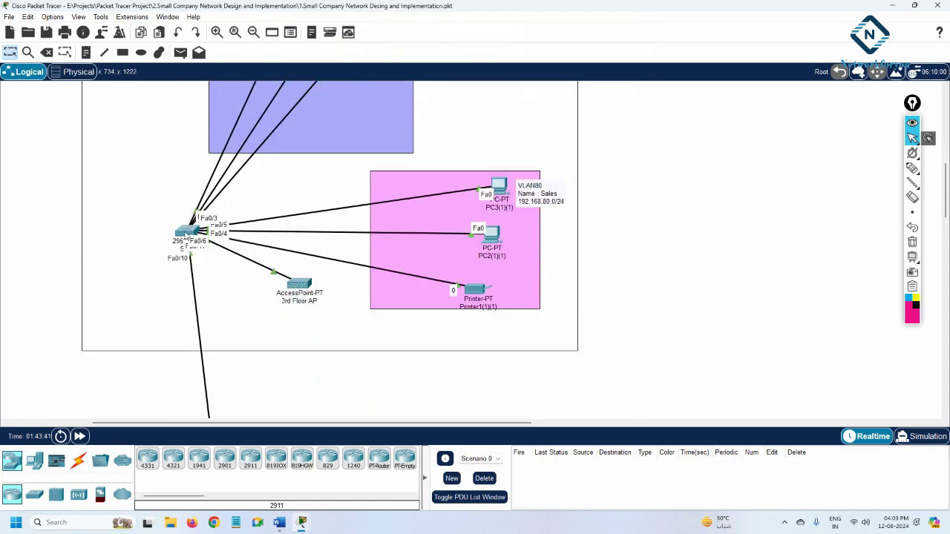
{"action": "scroll", "coordinate": [310, 246], "scroll_direction": "up", "scroll_amount": 3}
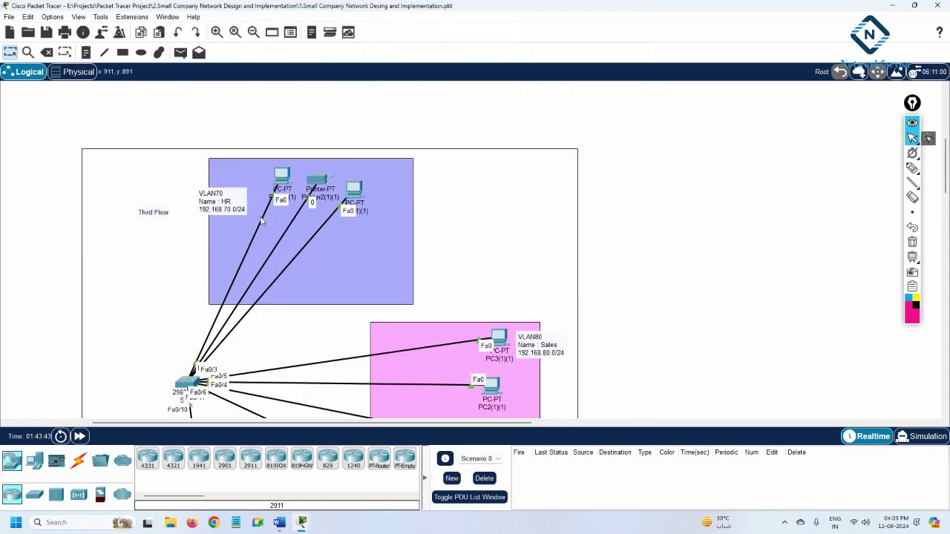
{"action": "scroll", "coordinate": [207, 210], "scroll_direction": "down", "scroll_amount": 2}
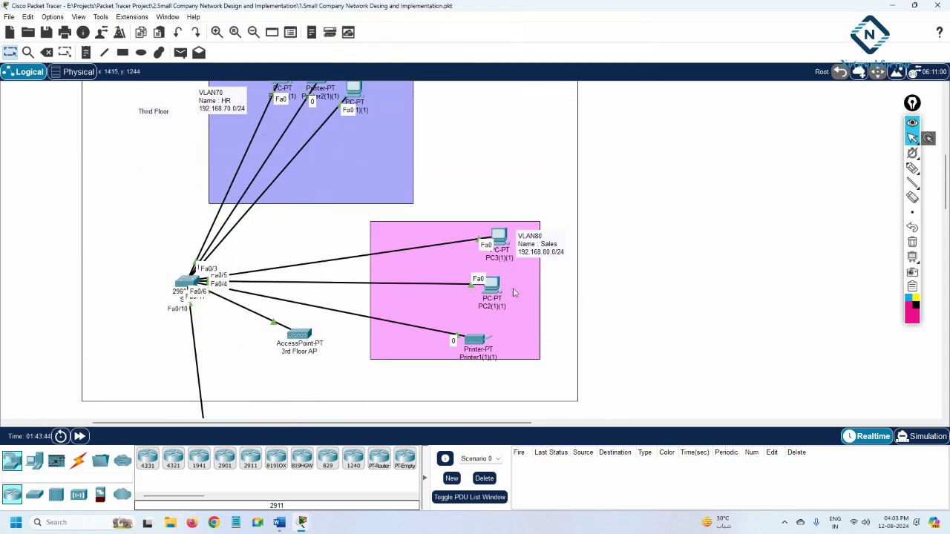
Step: Briefly open SW3's device window, dismiss it, and scroll back to the routers
{"action": "left_click", "coordinate": [188, 282]}
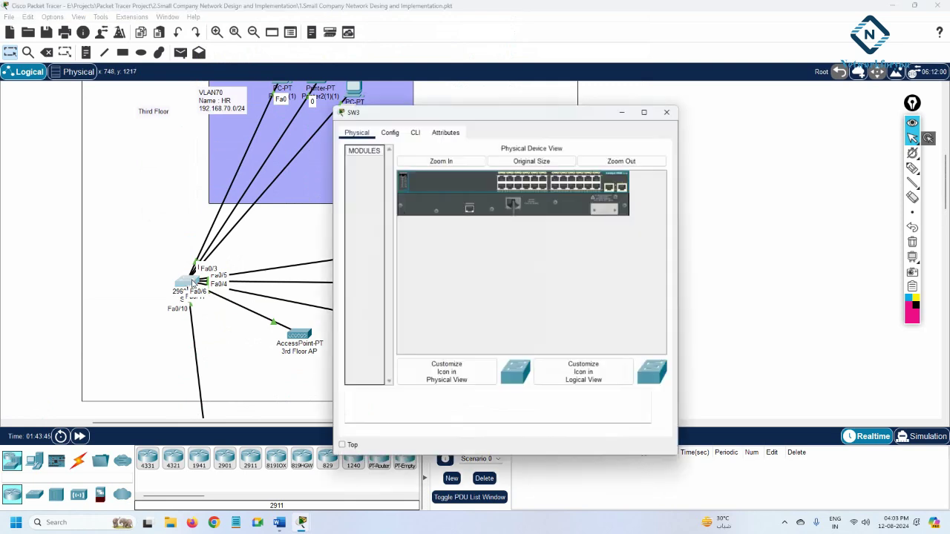
{"action": "left_click", "coordinate": [187, 159]}
{"action": "scroll", "coordinate": [189, 178], "scroll_direction": "up", "scroll_amount": 1}
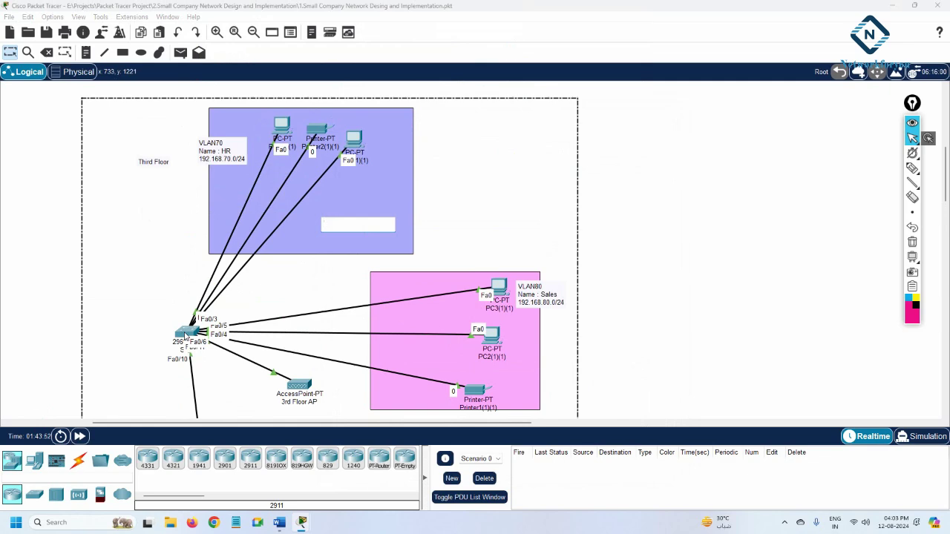
{"action": "scroll", "coordinate": [187, 334], "scroll_direction": "down", "scroll_amount": 7}
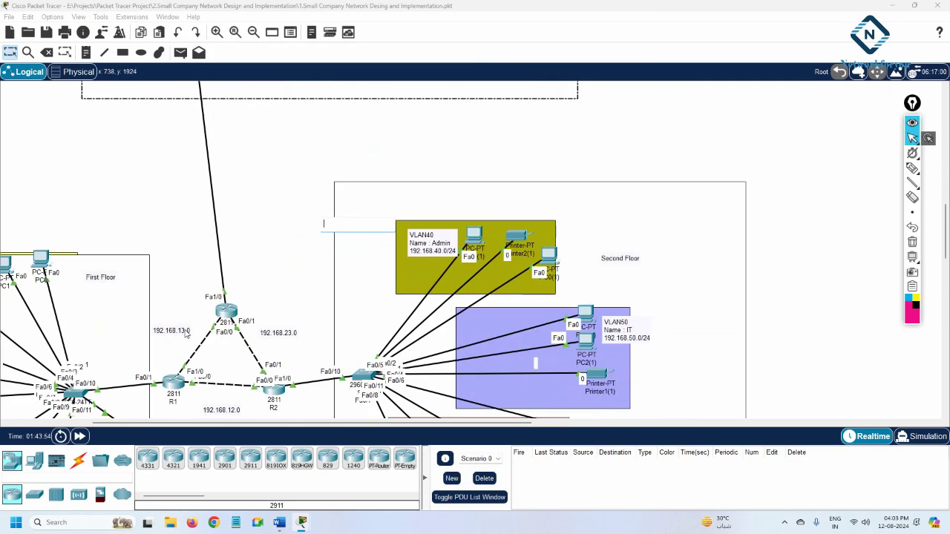
Step: Open R3's CLI, enable privileged mode, and enter global configuration mode
{"action": "left_click", "coordinate": [227, 311]}
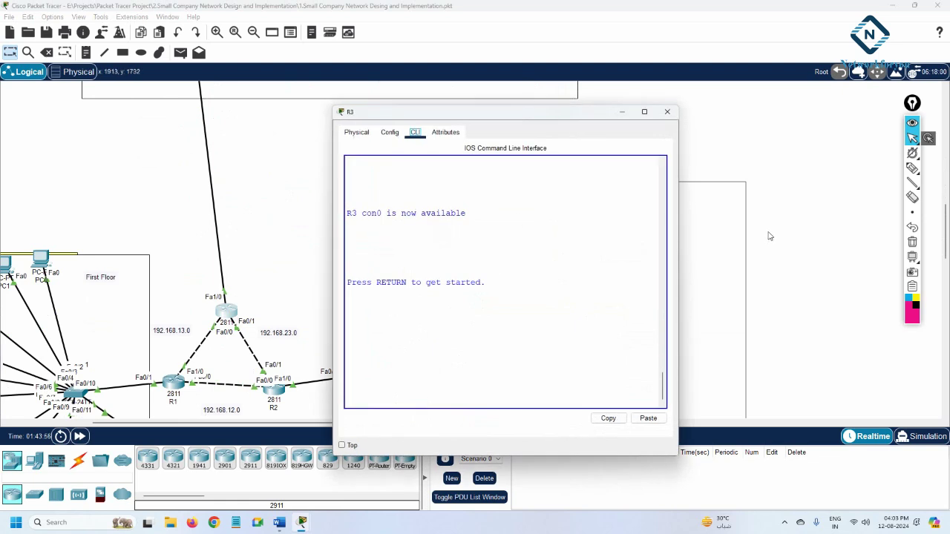
{"action": "left_click_drag", "start_coordinate": [679, 232], "coordinate": [905, 232]}
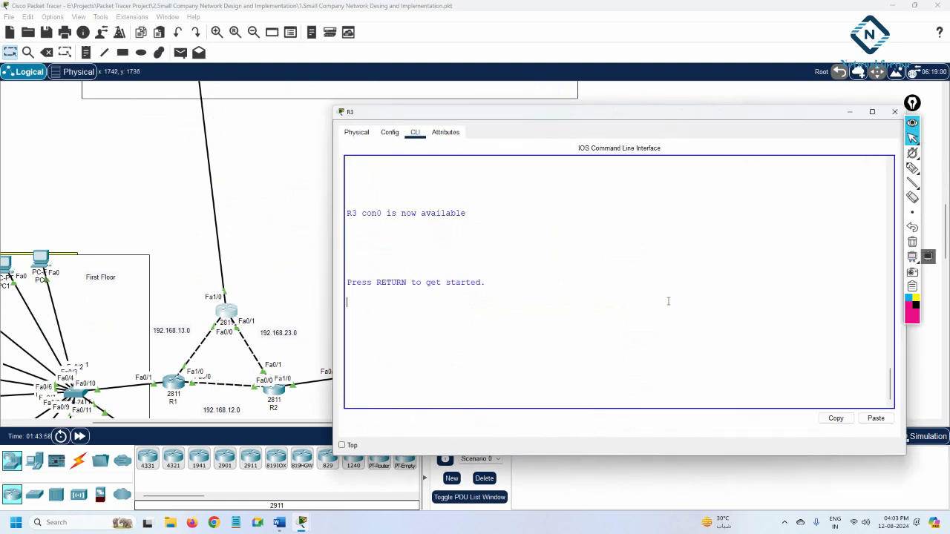
{"action": "key", "text": "Return"}
{"action": "key", "text": "Return"}
{"action": "key", "text": "Return"}
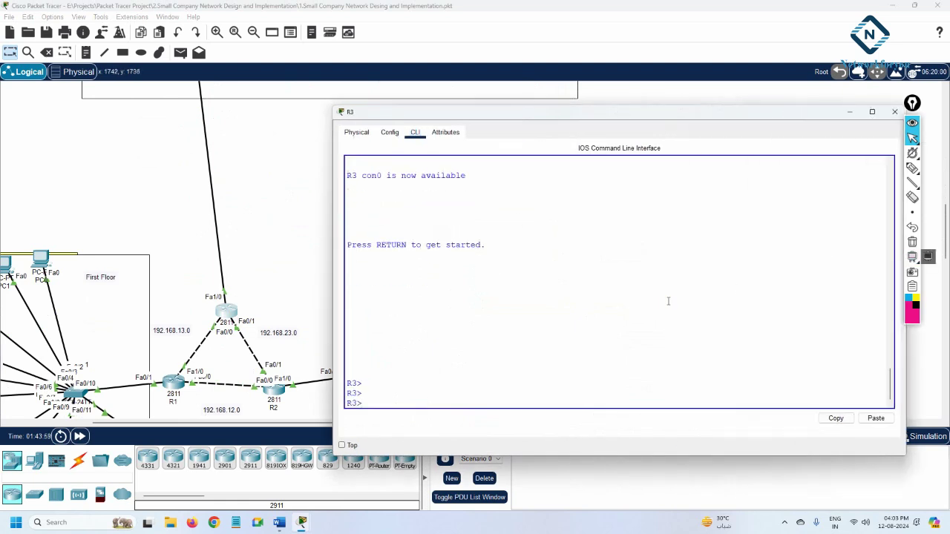
{"action": "type", "text": "en"}
{"action": "key", "text": "Return"}
{"action": "key", "text": "Return"}
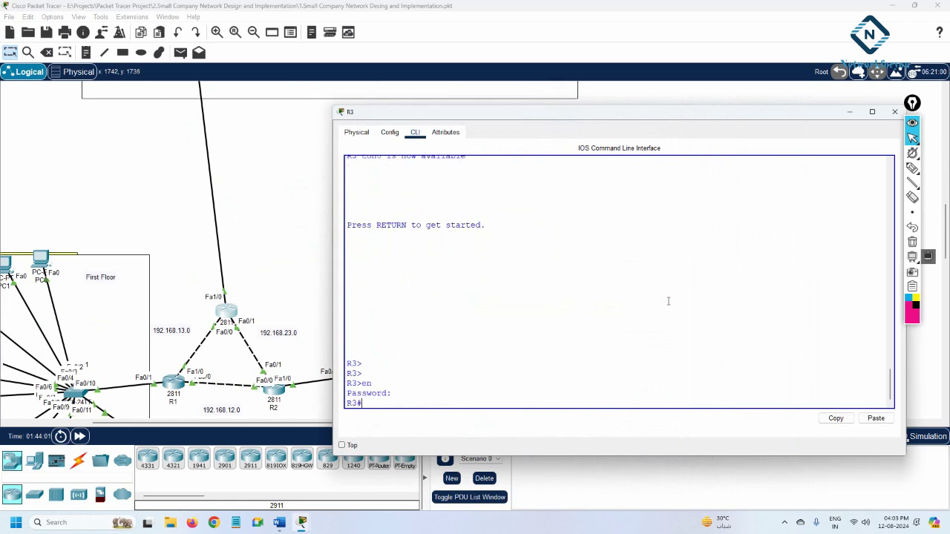
{"action": "type", "text": "sh run"}
{"action": "key", "text": "Return"}
{"action": "key", "text": "Return"}
{"action": "key", "text": "Return"}
{"action": "key", "text": "Return"}
{"action": "key", "text": "Return"}
{"action": "key", "text": "Return"}
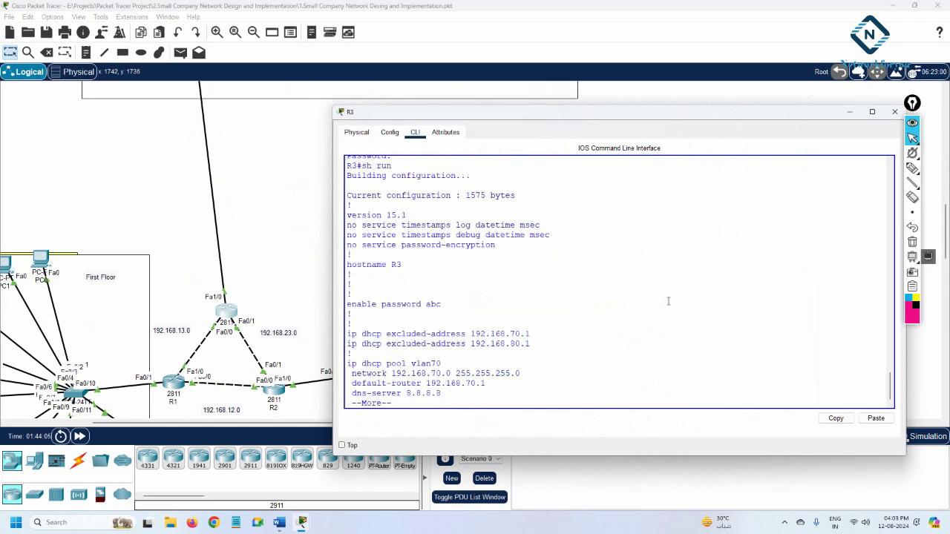
{"action": "type", "text": "qconfig t"}
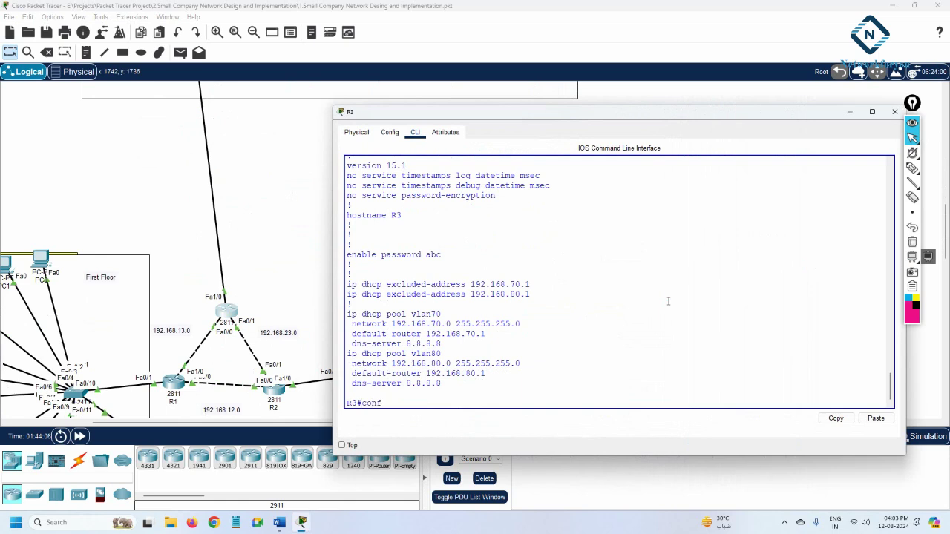
{"action": "key", "text": "Return"}
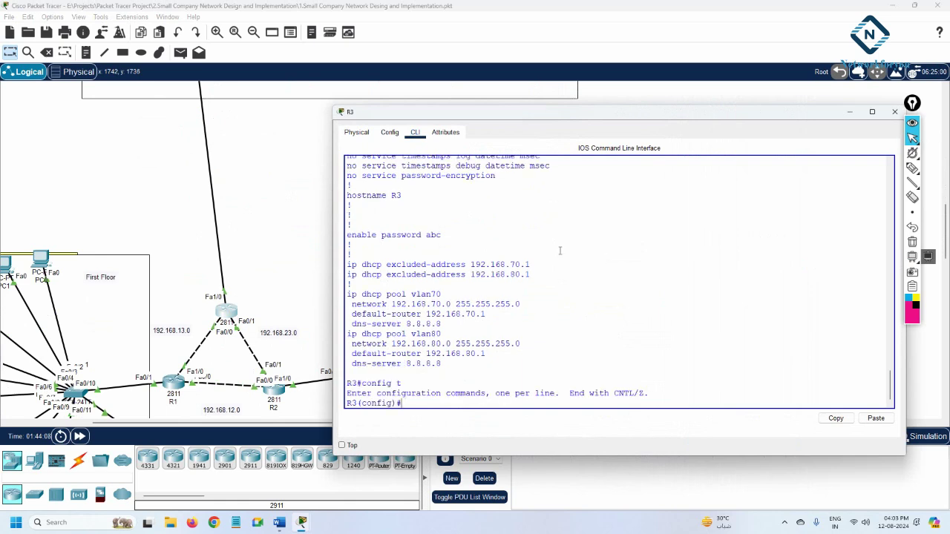
Step: Remove R3's single exclusion with 'no ip dhcp excluded-address 192.168.70.1'
{"action": "left_click_drag", "start_coordinate": [537, 264], "coordinate": [350, 265]}
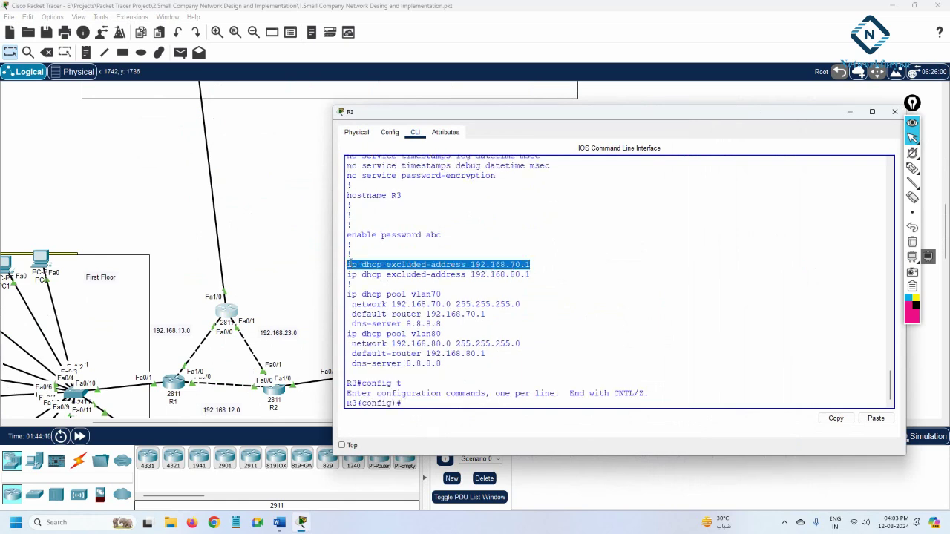
{"action": "right_click", "coordinate": [352, 265]}
{"action": "left_click", "coordinate": [375, 269]}
{"action": "right_click", "coordinate": [429, 403]}
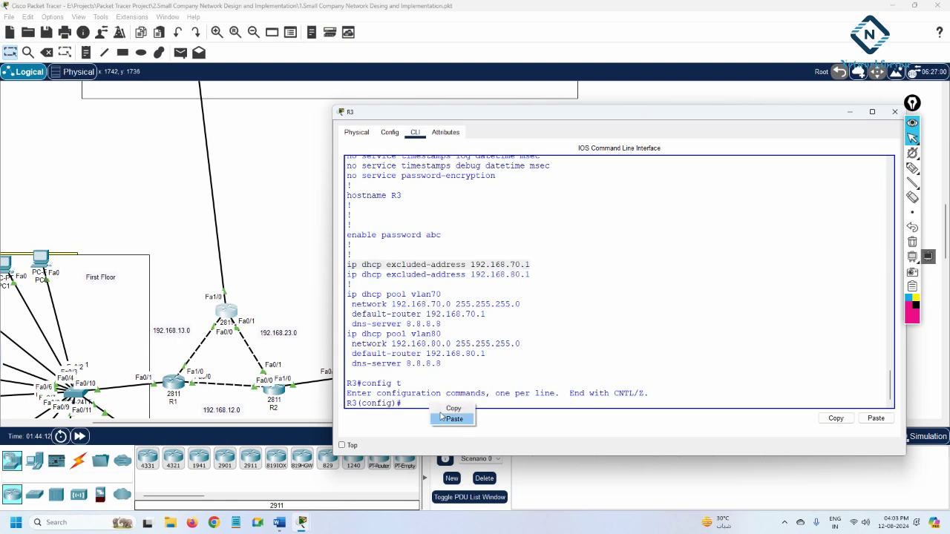
{"action": "left_click", "coordinate": [455, 420]}
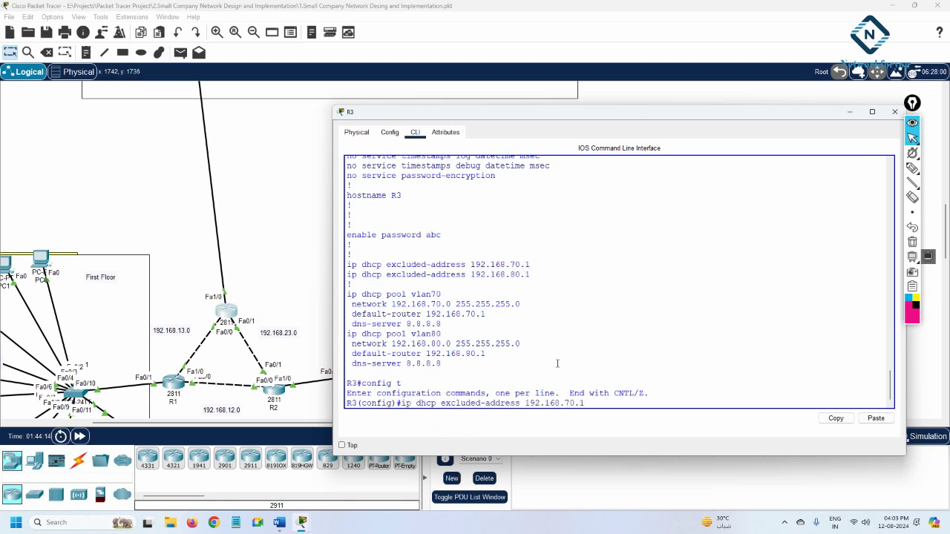
{"action": "key", "text": "Home"}
{"action": "type", "text": "no"}
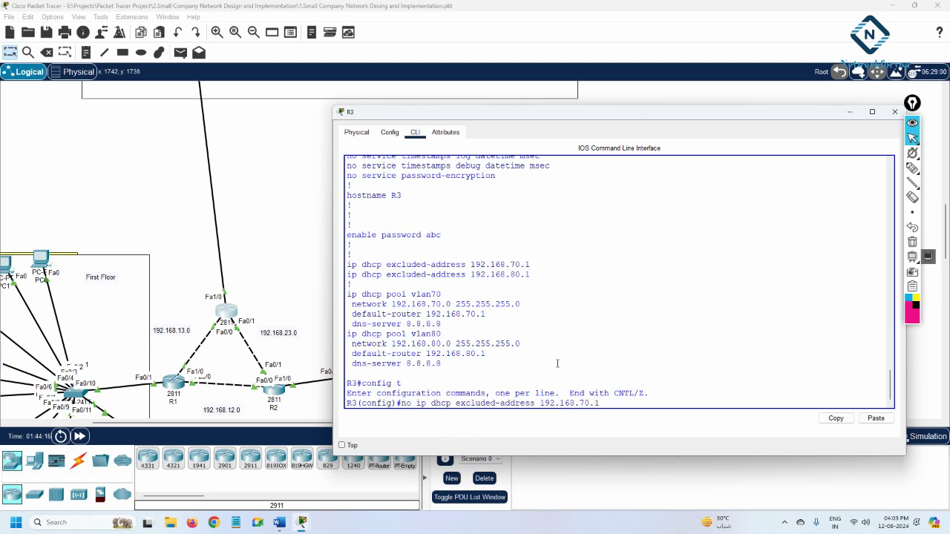
{"action": "key", "text": "Return"}
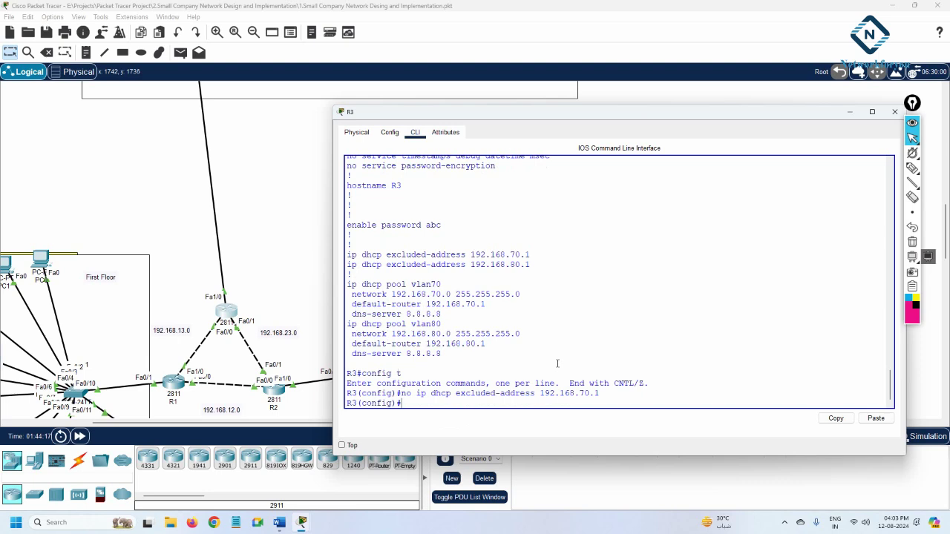
Step: Exclude 192.168.70.1 through 192.168.70.10 from R3's DHCP and save with do wr
{"action": "right_click", "coordinate": [557, 363]}
{"action": "left_click", "coordinate": [572, 380]}
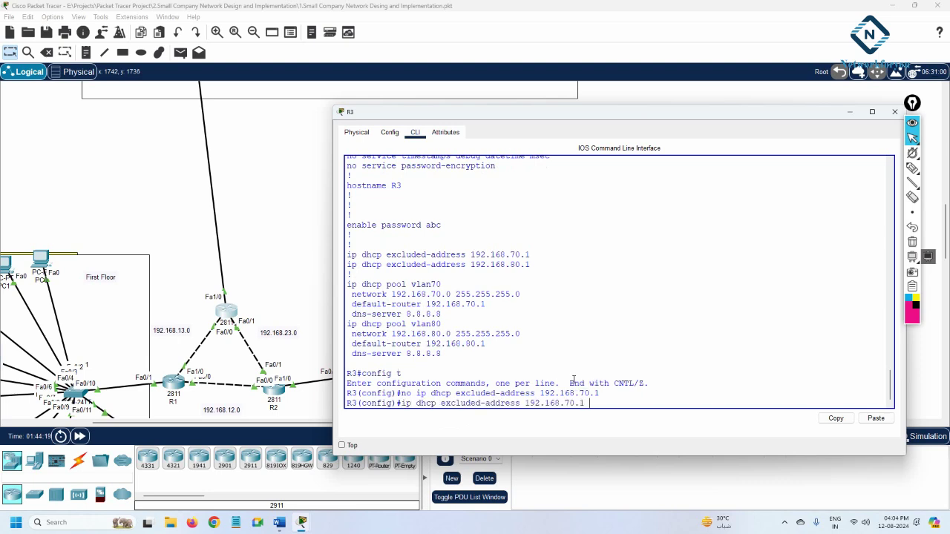
{"action": "type", "text": "192.168.70.10"}
{"action": "key", "text": "Return"}
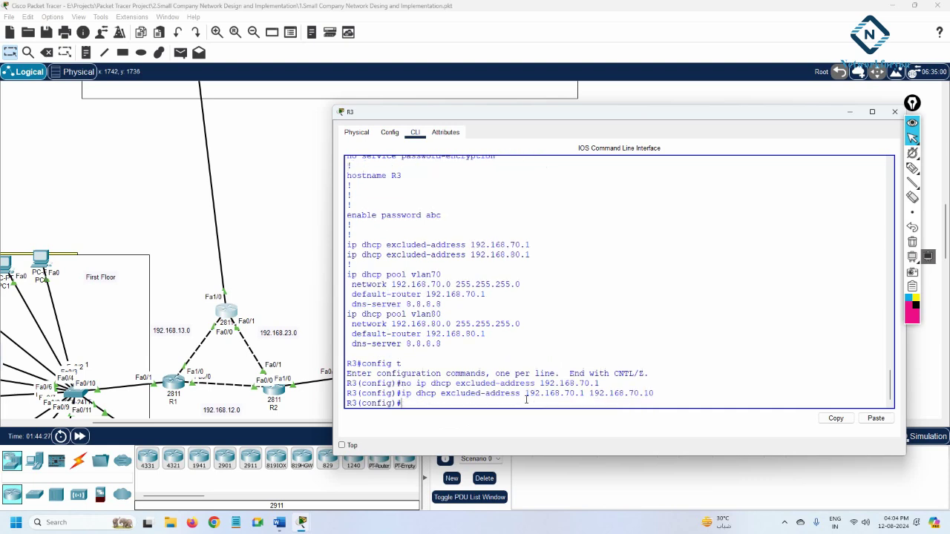
{"action": "left_click_drag", "start_coordinate": [525, 393], "coordinate": [677, 395]}
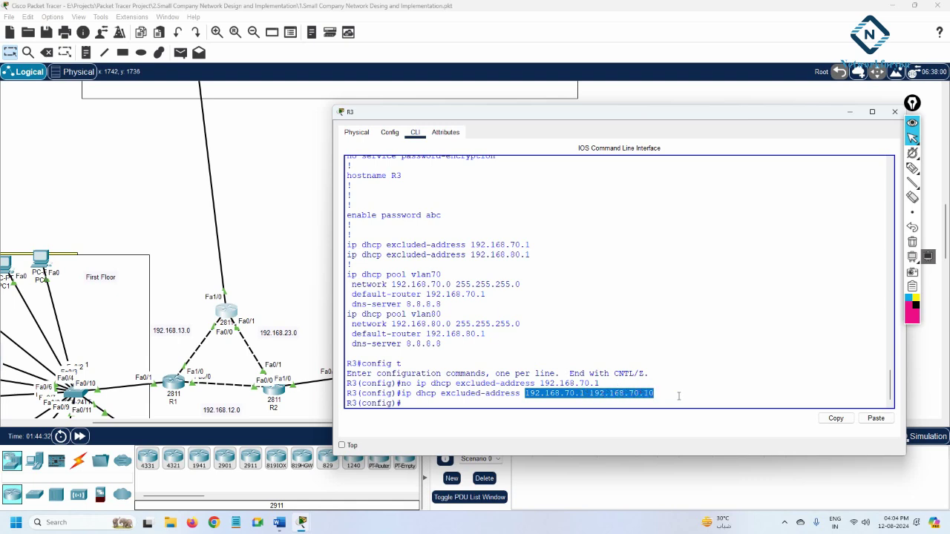
{"action": "type", "text": "do wr"}
{"action": "key", "text": "Return"}
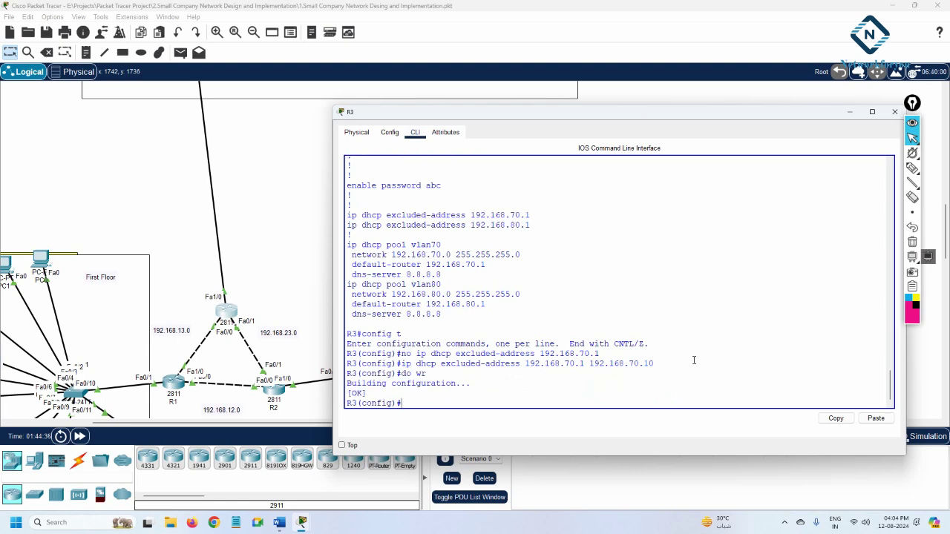
{"action": "left_click_drag", "start_coordinate": [655, 367], "coordinate": [524, 363]}
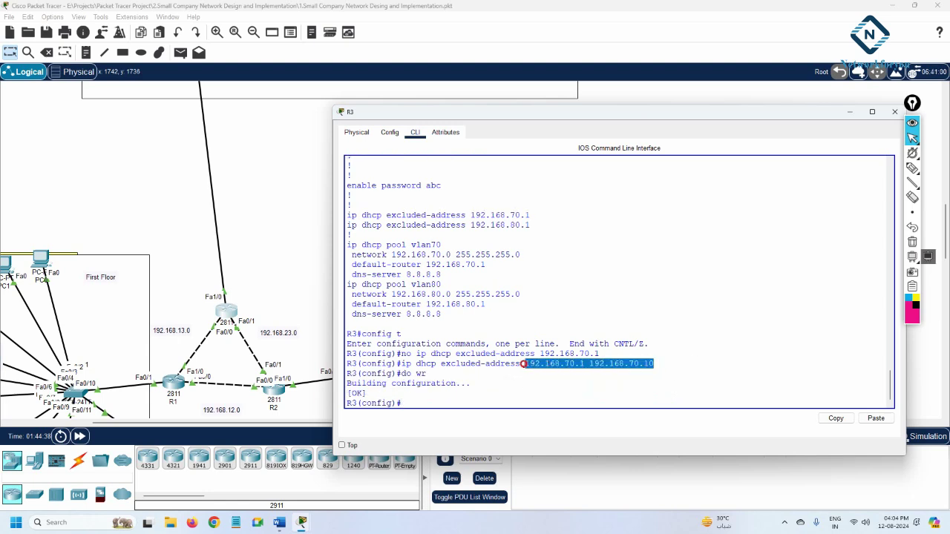
{"action": "scroll", "coordinate": [322, 253], "scroll_direction": "up", "scroll_amount": 4}
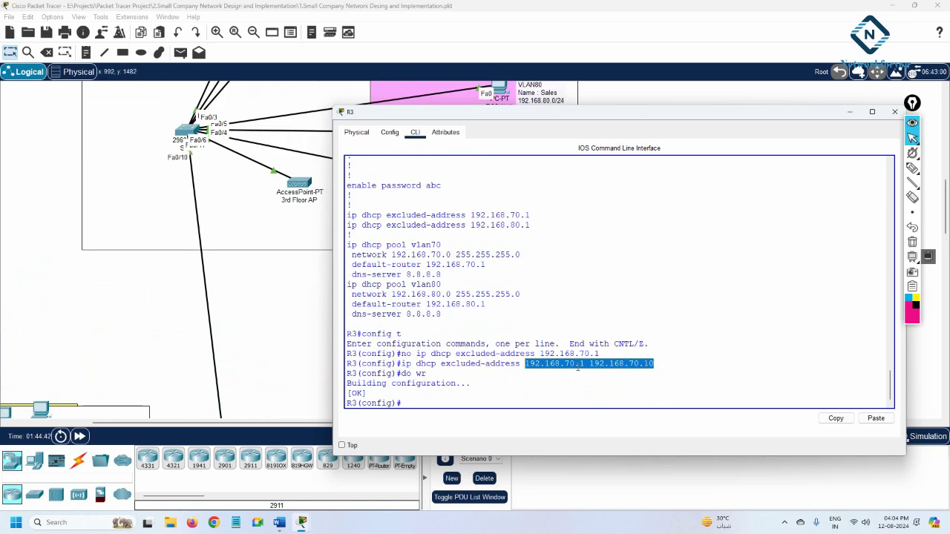
{"action": "scroll", "coordinate": [276, 259], "scroll_direction": "up", "scroll_amount": 1}
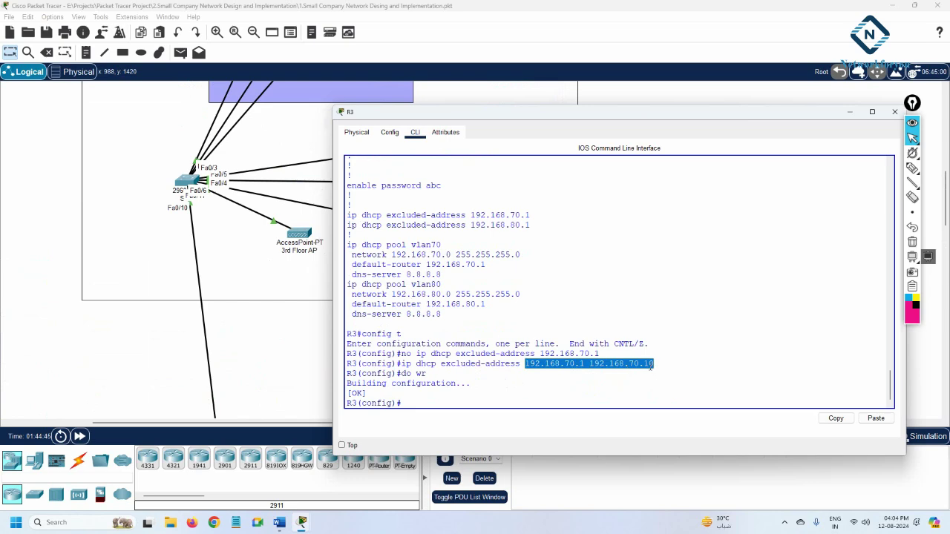
{"action": "left_click", "coordinate": [182, 182]}
Step: In SW3's CLI, run en with the enable password, then config t
{"action": "left_click", "coordinate": [415, 132]}
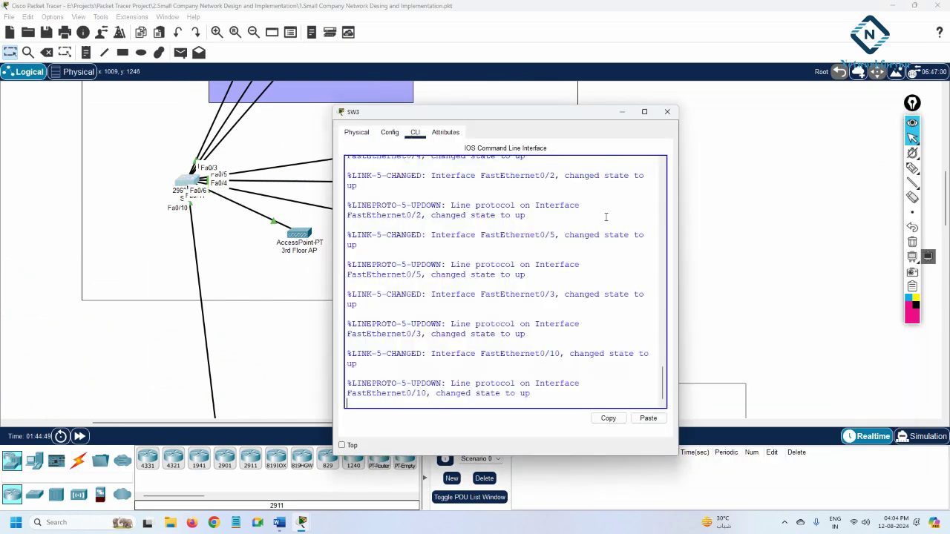
{"action": "left_click_drag", "start_coordinate": [678, 221], "coordinate": [897, 255]}
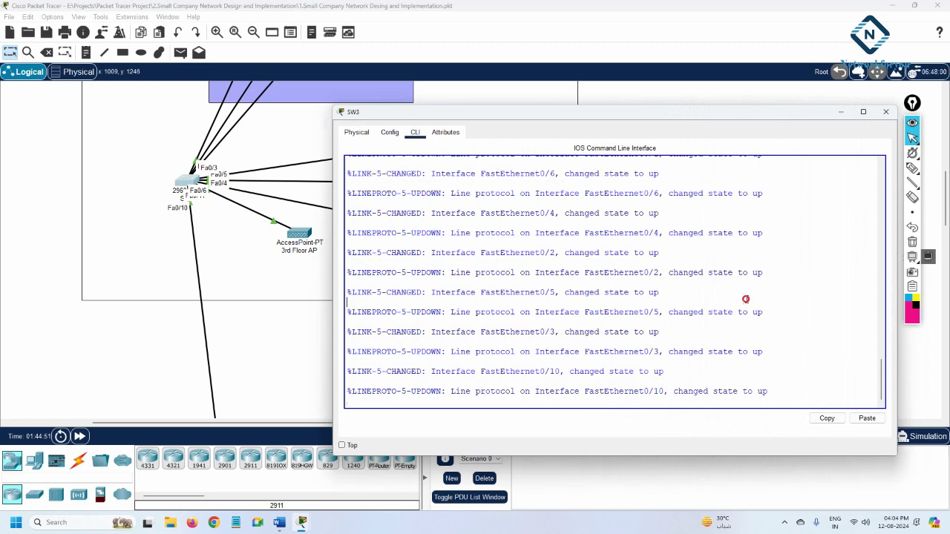
{"action": "key", "text": "Return"}
{"action": "key", "text": "Return"}
{"action": "key", "text": "Return"}
{"action": "type", "text": "e"}
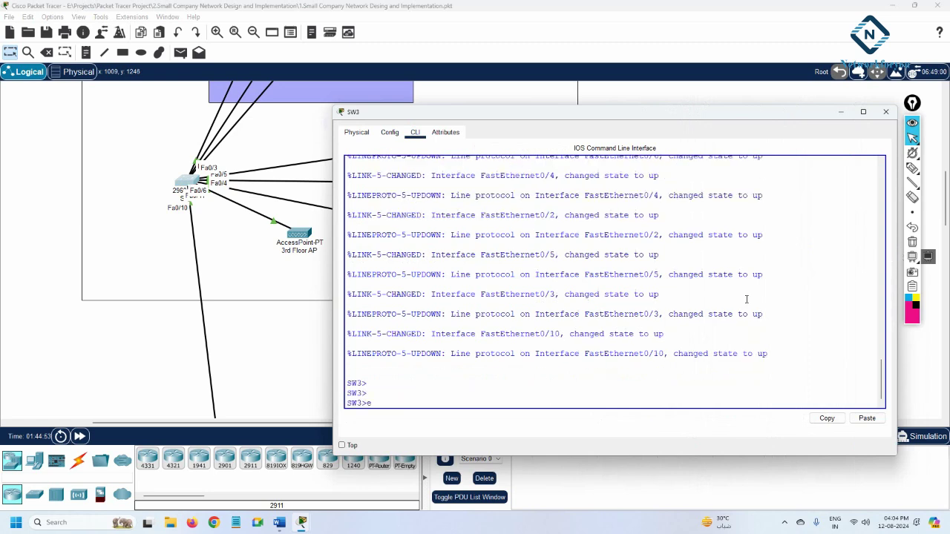
{"action": "type", "text": "n"}
{"action": "key", "text": "Return"}
{"action": "key", "text": "Return"}
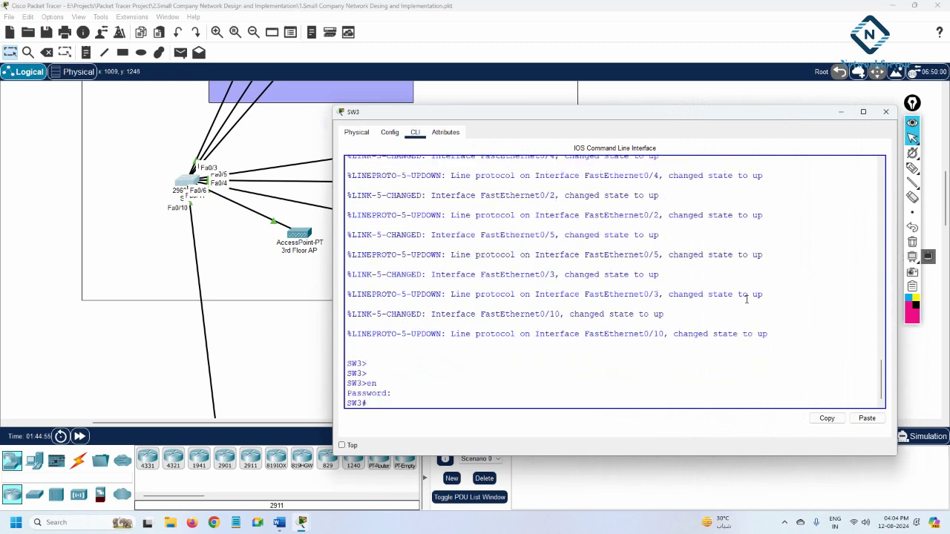
{"action": "type", "text": "config t"}
{"action": "key", "text": "Return"}
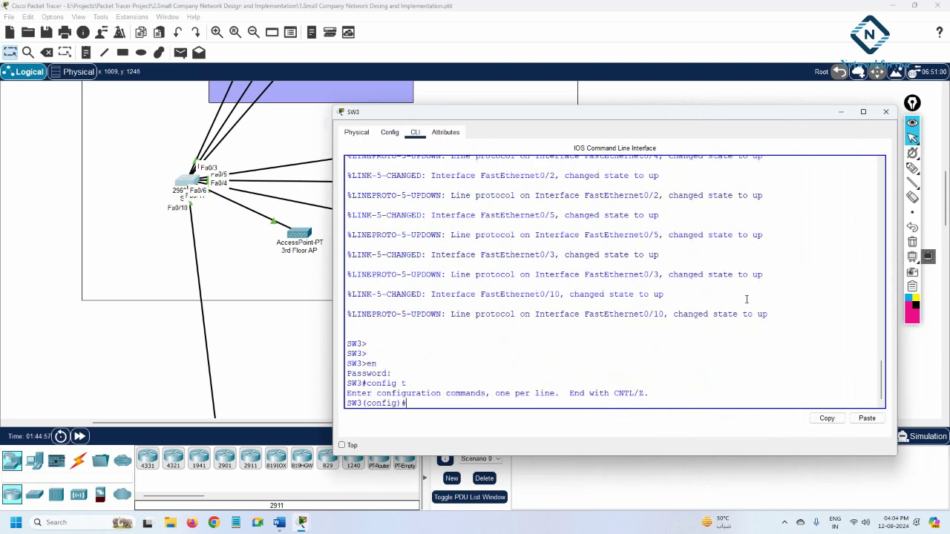
{"action": "scroll", "coordinate": [235, 169], "scroll_direction": "up", "scroll_amount": 5}
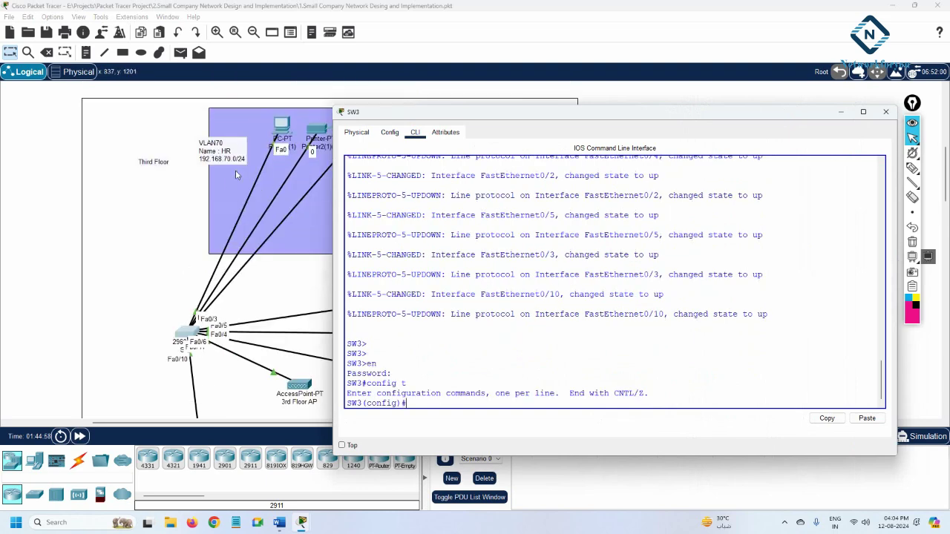
{"action": "left_click_drag", "start_coordinate": [392, 115], "coordinate": [485, 121]}
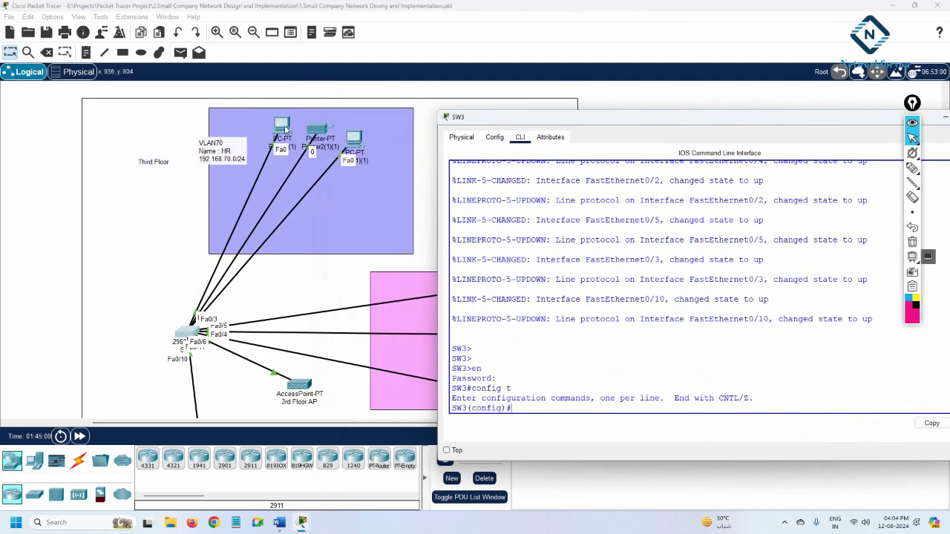
Step: Switch the HR PC to DHCP and confirm it receives 192.168.70.13
{"action": "left_click", "coordinate": [492, 297]}
{"action": "left_click", "coordinate": [422, 132]}
{"action": "left_click", "coordinate": [375, 173]}
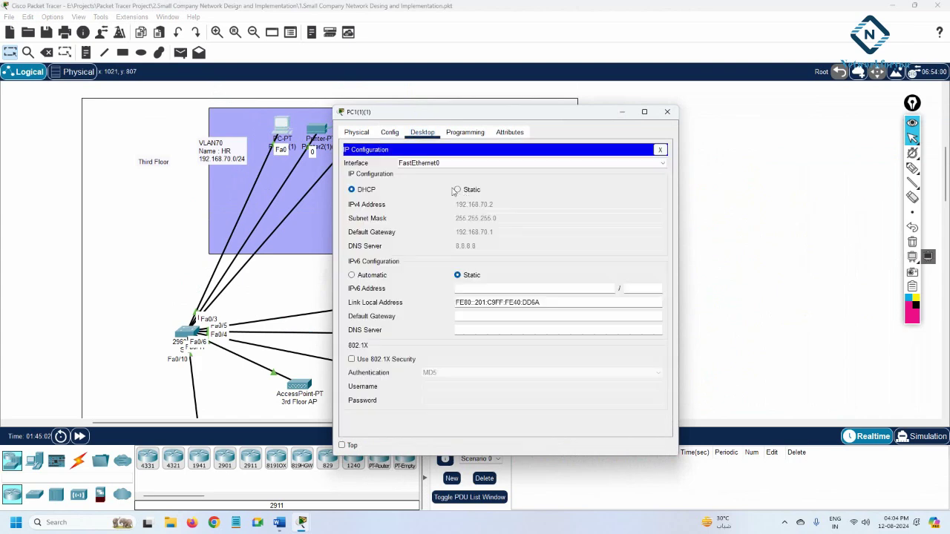
{"action": "left_click", "coordinate": [457, 190]}
{"action": "left_click", "coordinate": [364, 190]}
{"action": "left_click", "coordinate": [667, 111]}
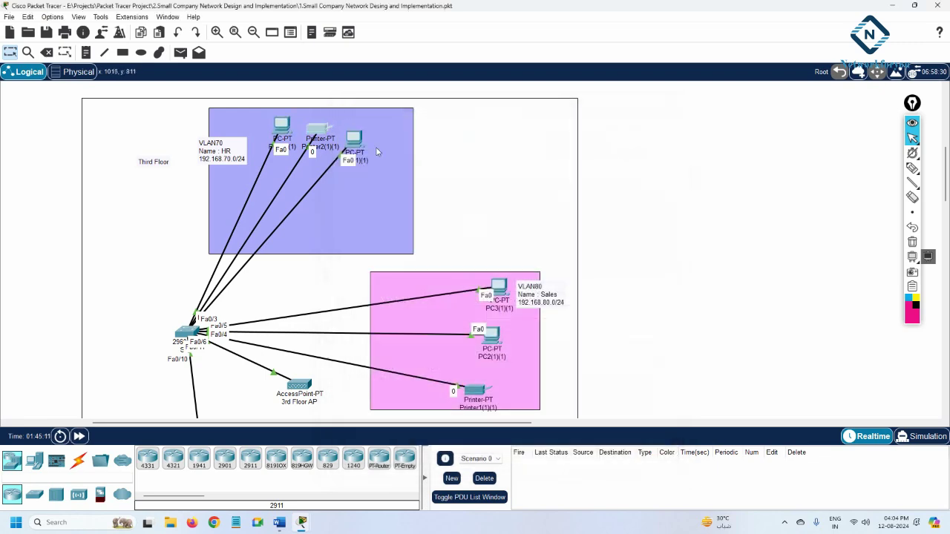
Step: Set the HR printer's FastEthernet0 interface to obtain its address via DHCP
{"action": "left_click", "coordinate": [324, 132]}
{"action": "left_click", "coordinate": [424, 132]}
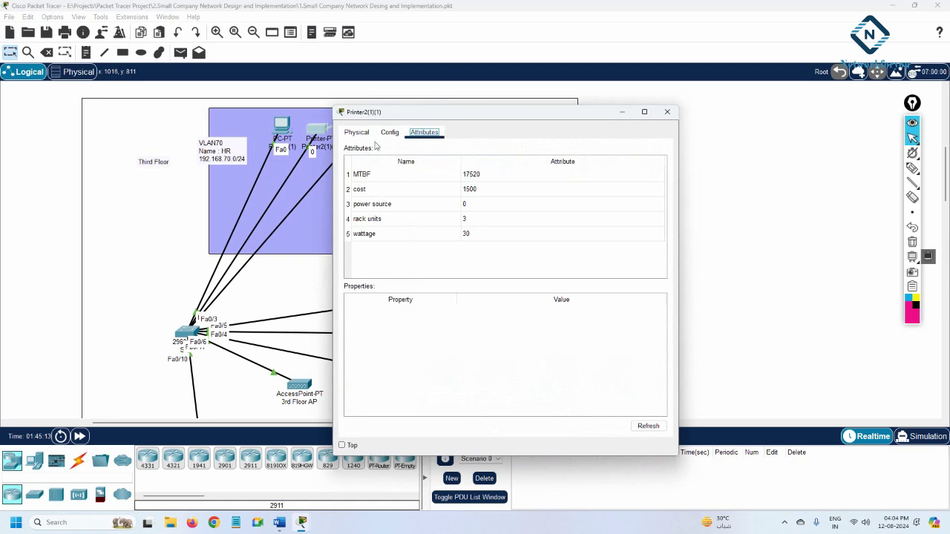
{"action": "left_click", "coordinate": [389, 132]}
{"action": "left_click", "coordinate": [368, 185]}
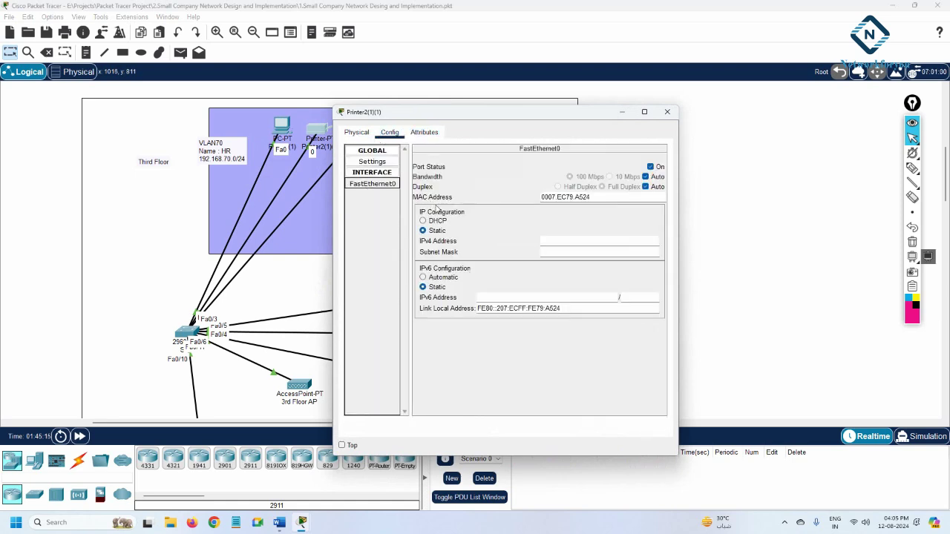
{"action": "left_click", "coordinate": [422, 220]}
{"action": "left_click", "coordinate": [373, 173]}
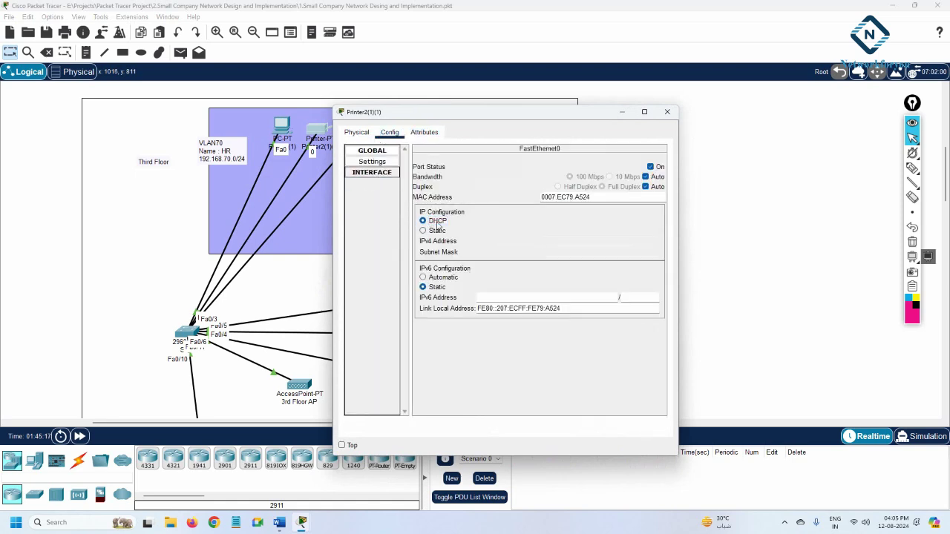
{"action": "left_click", "coordinate": [372, 172]}
{"action": "left_click", "coordinate": [387, 184]}
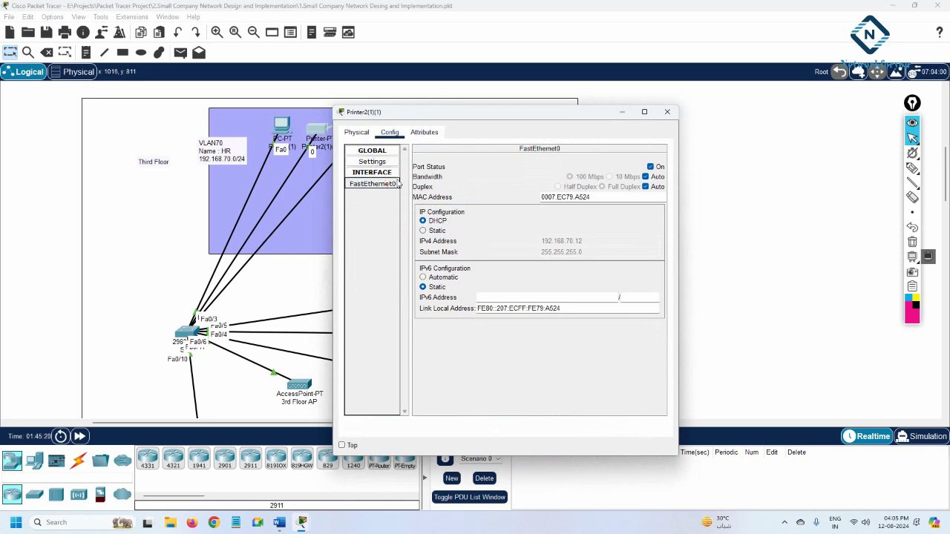
{"action": "left_click", "coordinate": [373, 172]}
{"action": "left_click", "coordinate": [372, 162]}
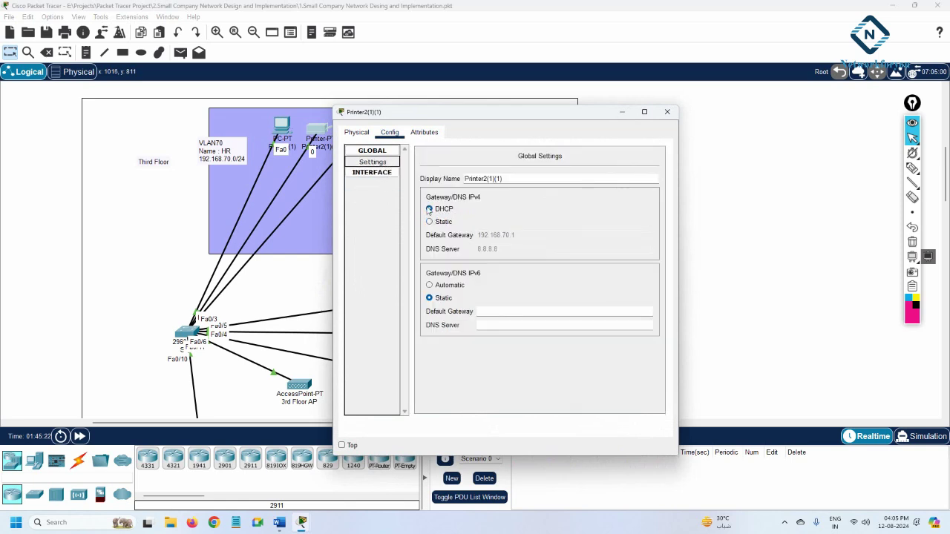
{"action": "left_click", "coordinate": [667, 112]}
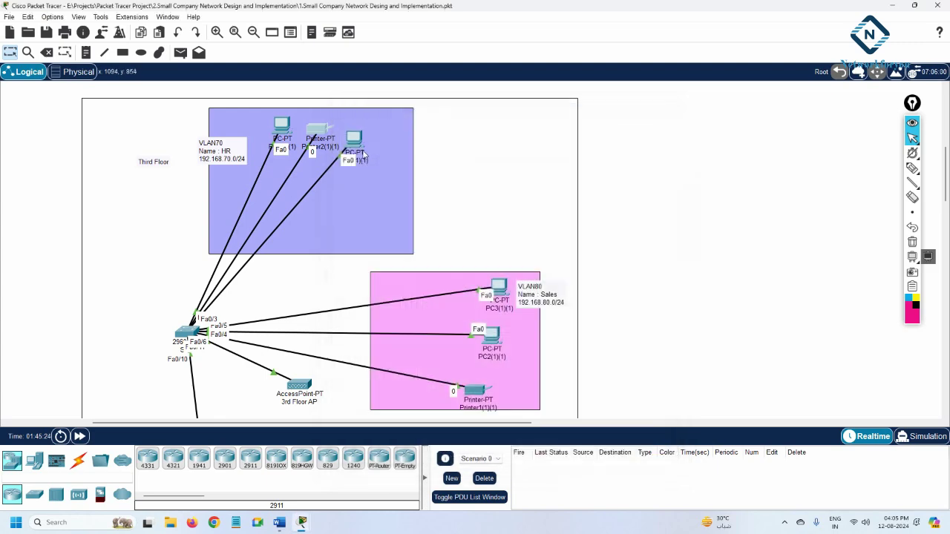
Step: Set the second HR PC to DHCP addressing, then open switch SW3
{"action": "left_click", "coordinate": [354, 141]}
{"action": "left_click", "coordinate": [421, 132]}
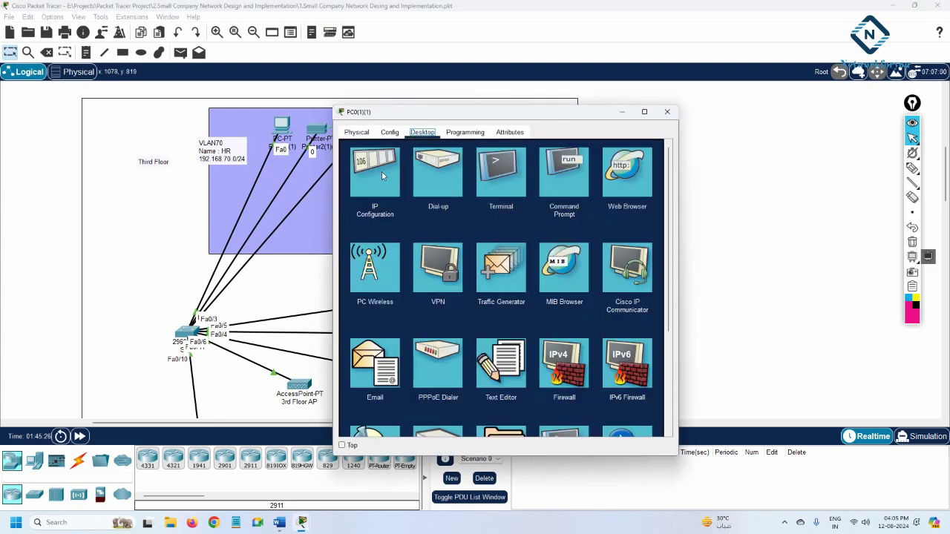
{"action": "left_click", "coordinate": [382, 172]}
{"action": "left_click", "coordinate": [356, 190]}
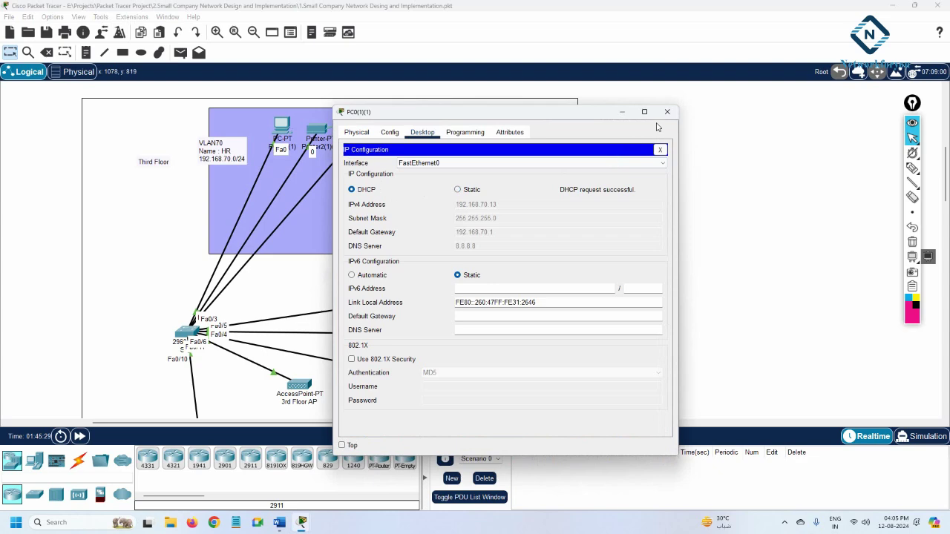
{"action": "left_click", "coordinate": [667, 112]}
{"action": "left_click", "coordinate": [466, 173]}
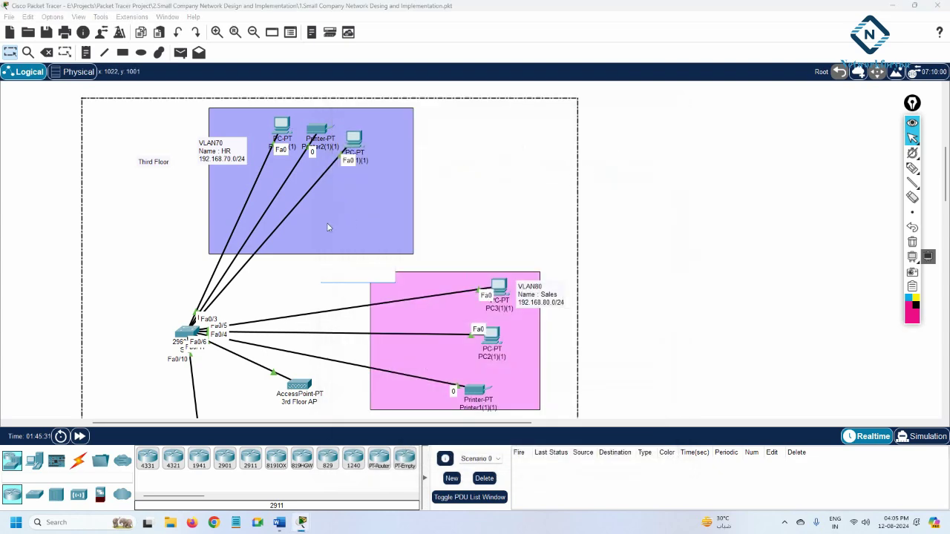
{"action": "scroll", "coordinate": [244, 267], "scroll_direction": "down", "scroll_amount": 2}
{"action": "left_click", "coordinate": [182, 283]}
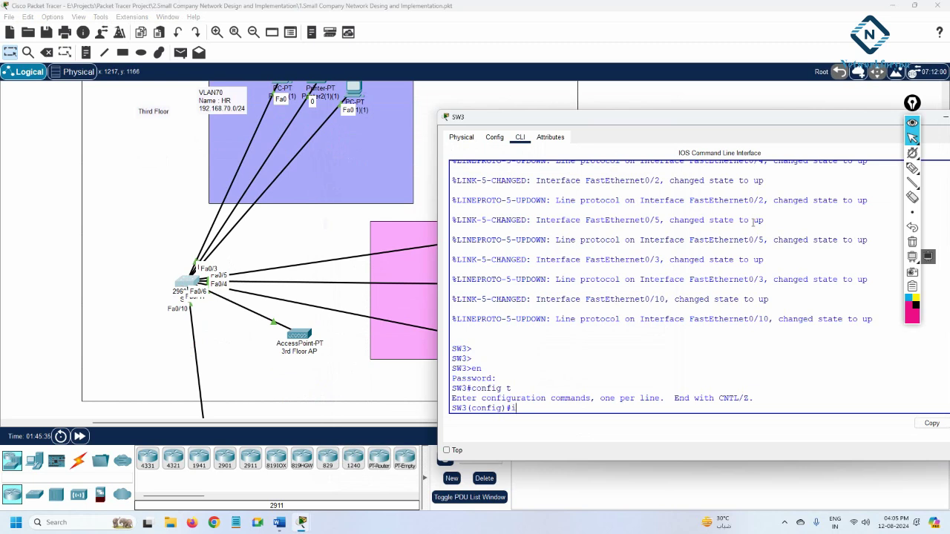
Step: Assign Vlan70 192.168.70.2 255.255.255.0, enable it with no sh, and verify via do sh ip int br
{"action": "type", "text": "int vlan 70"}
{"action": "key", "text": "Return"}
{"action": "type", "text": "ip"}
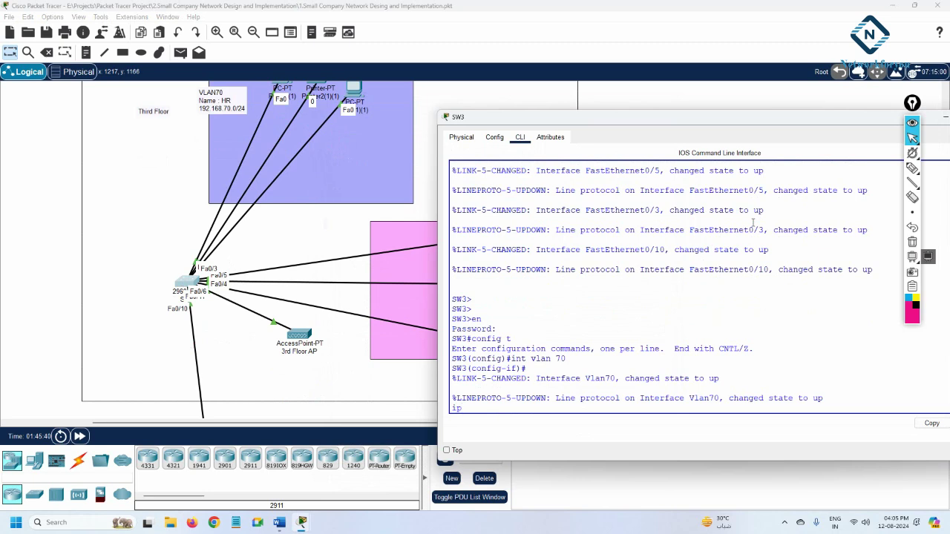
{"action": "key", "text": "Return"}
{"action": "key", "text": "Return"}
{"action": "type", "text": "ip add"}
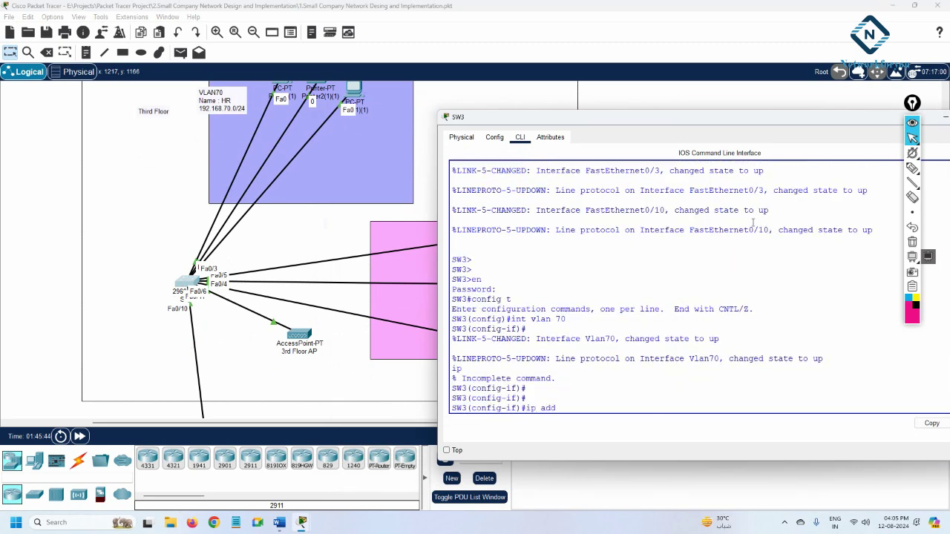
{"action": "type", "text": " 192.168.70.2 255.255.255.0"}
{"action": "key", "text": "Return"}
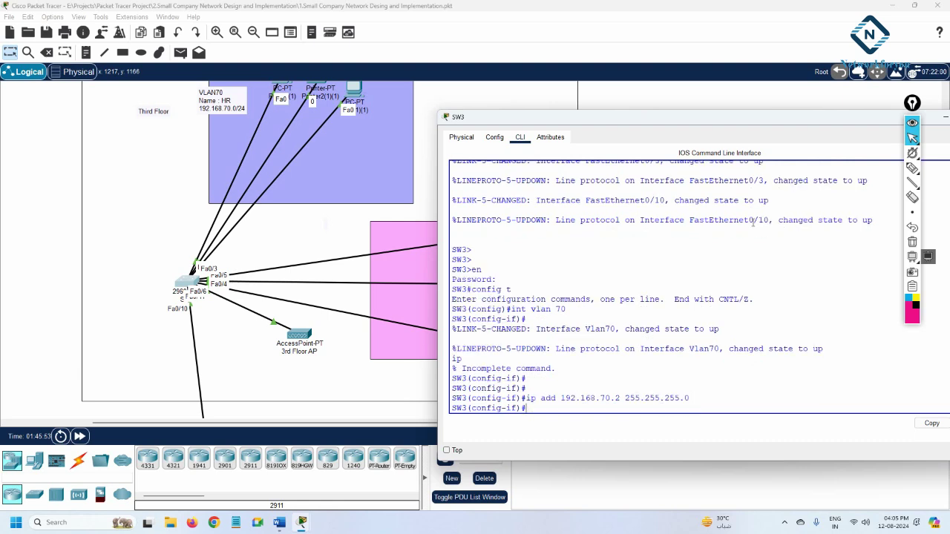
{"action": "type", "text": "no sh"}
{"action": "key", "text": "Return"}
{"action": "key", "text": "Return"}
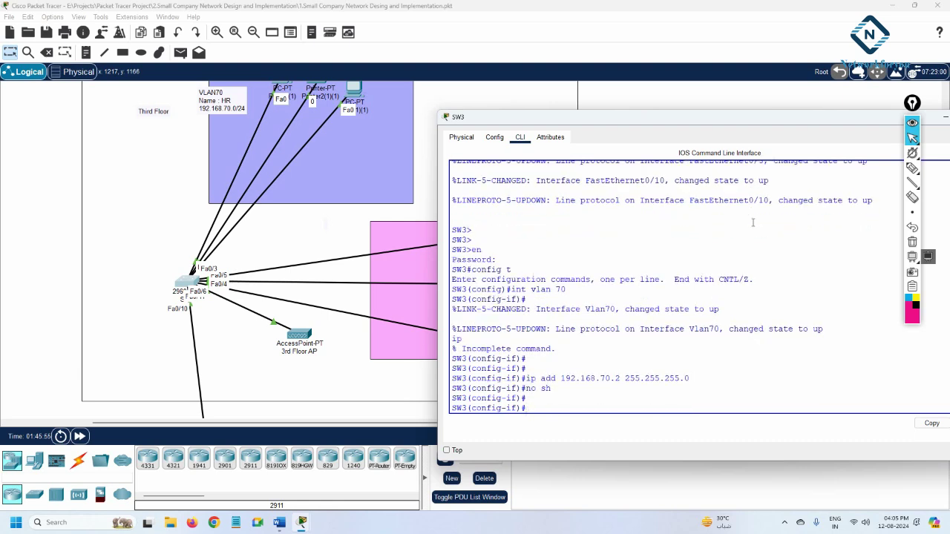
{"action": "type", "text": "exit"}
{"action": "key", "text": "Return"}
{"action": "type", "text": "do sh"}
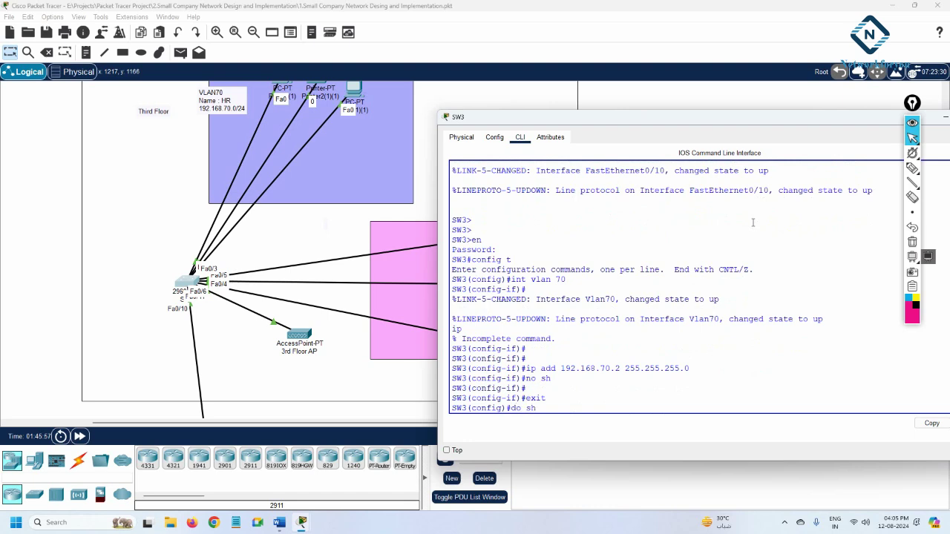
{"action": "type", "text": " ip int br"}
{"action": "key", "text": "Return"}
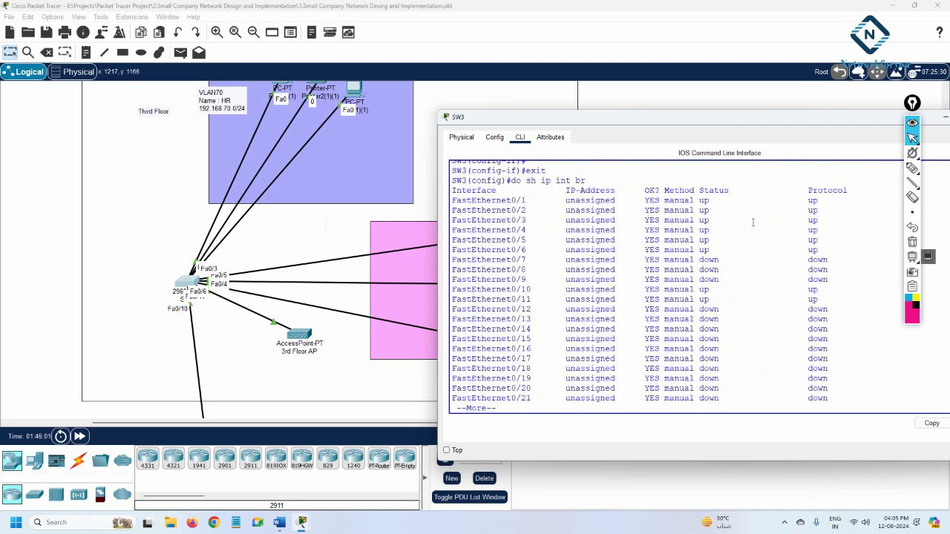
{"action": "key", "text": "Return"}
{"action": "key", "text": "Return"}
{"action": "key", "text": "Return"}
{"action": "key", "text": "Return"}
{"action": "key", "text": "Return"}
{"action": "key", "text": "Return"}
{"action": "key", "text": "Return"}
{"action": "key", "text": "Return"}
{"action": "key", "text": "Return"}
{"action": "key", "text": "Return"}
{"action": "key", "text": "Return"}
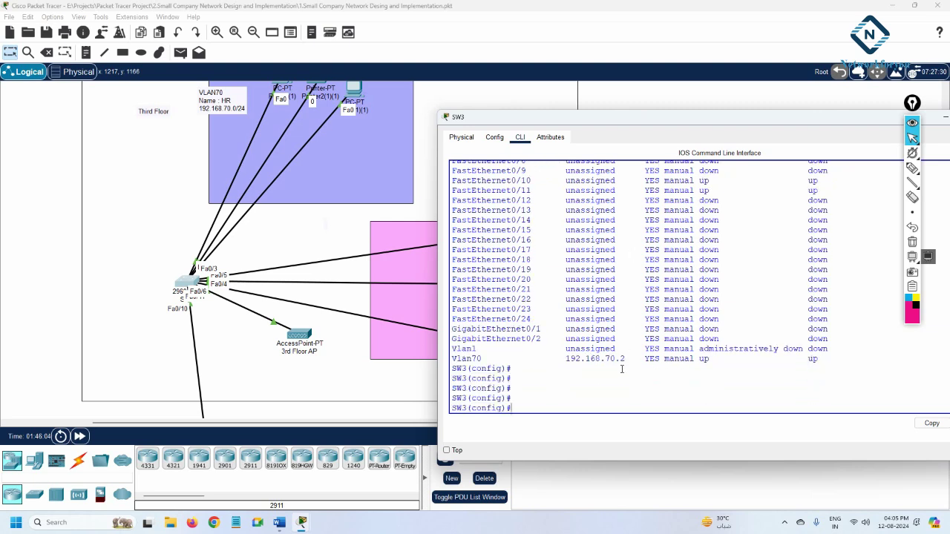
Step: Set SW3's default gateway to 192.168.70.1
{"action": "type", "text": "ip de"}
{"action": "key", "text": "Tab"}
{"action": "type", "text": "1"}
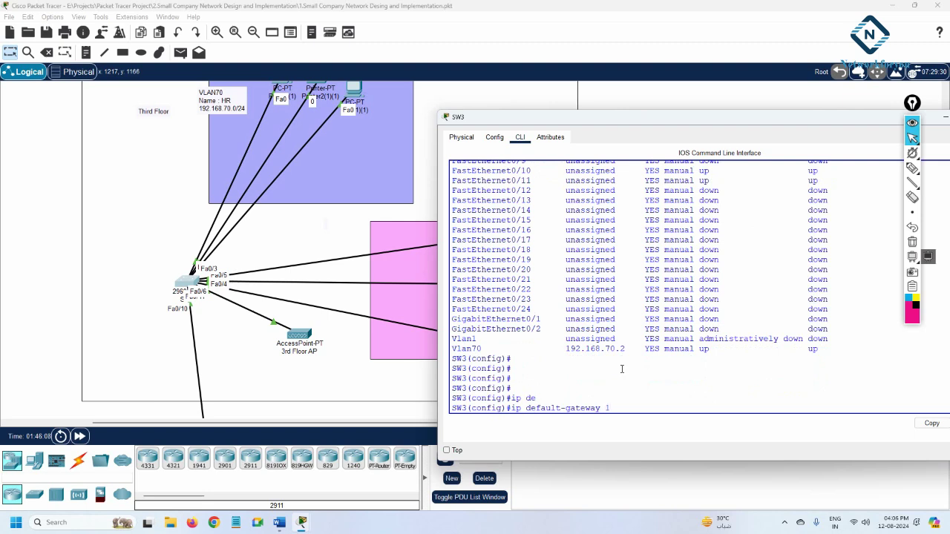
{"action": "type", "text": "92.168.70.1"}
{"action": "key", "text": "Return"}
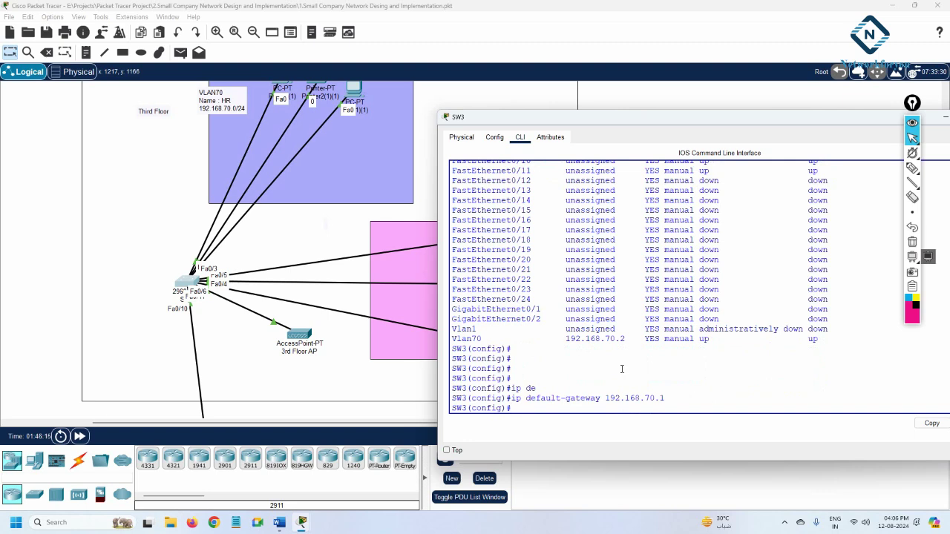
Step: Add an enable password and a local login user with its password on SW3
{"action": "type", "text": "uswern"}
{"action": "key", "text": "BackSpace"}
{"action": "key", "text": "BackSpace"}
{"action": "key", "text": "BackSpace"}
{"action": "key", "text": "BackSpace"}
{"action": "type", "text": "enable pas"}
{"action": "key", "text": "Tab"}
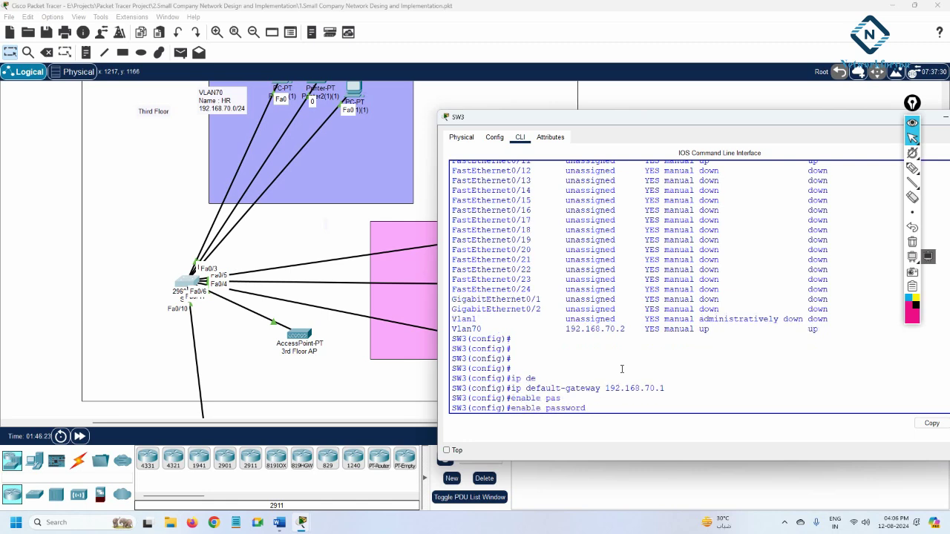
{"action": "type", "text": "abc"}
{"action": "key", "text": "Return"}
{"action": "type", "text": "user"}
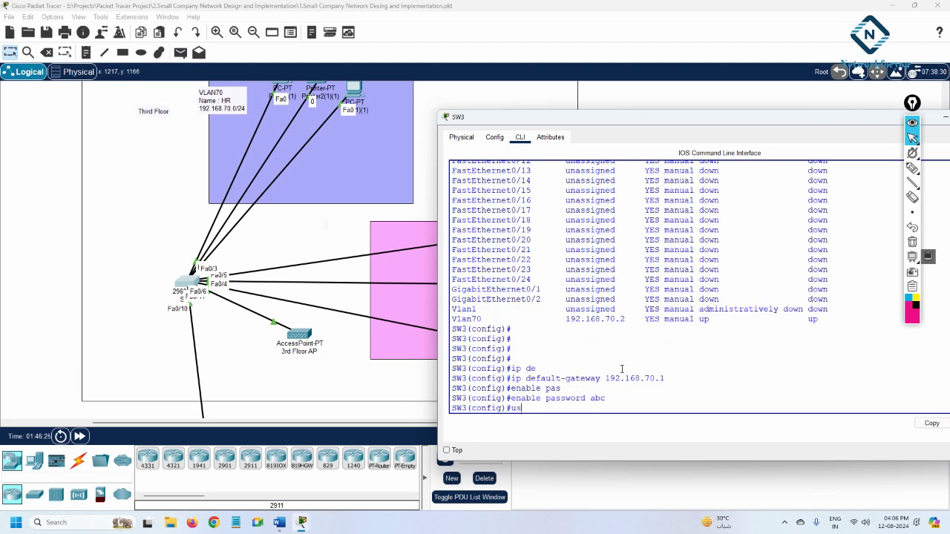
{"action": "key", "text": "Tab"}
{"action": "type", "text": "abc pas"}
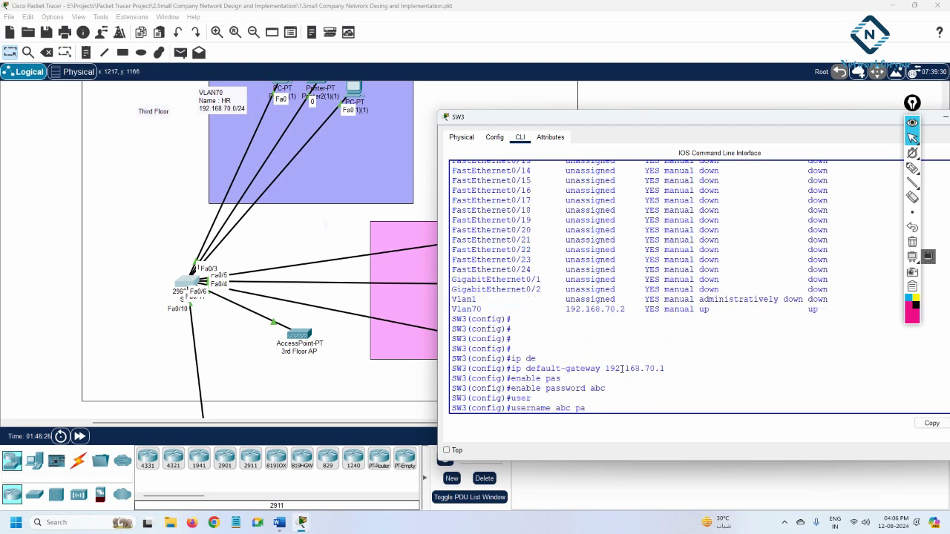
{"action": "key", "text": "Tab"}
{"action": "type", "text": "abc"}
{"action": "key", "text": "Return"}
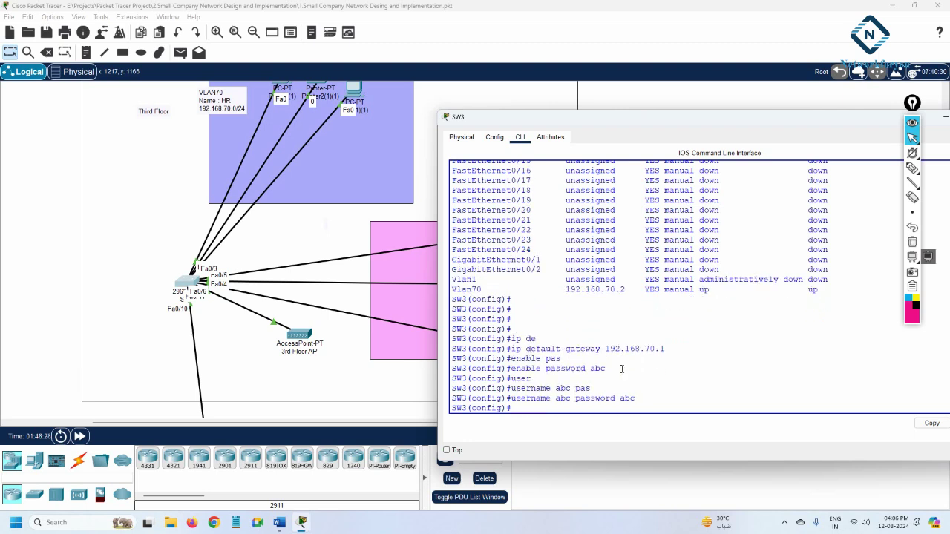
Step: Set SW3's IP domain name to abc
{"action": "type", "text": "ip dom"}
{"action": "key", "text": "Tab"}
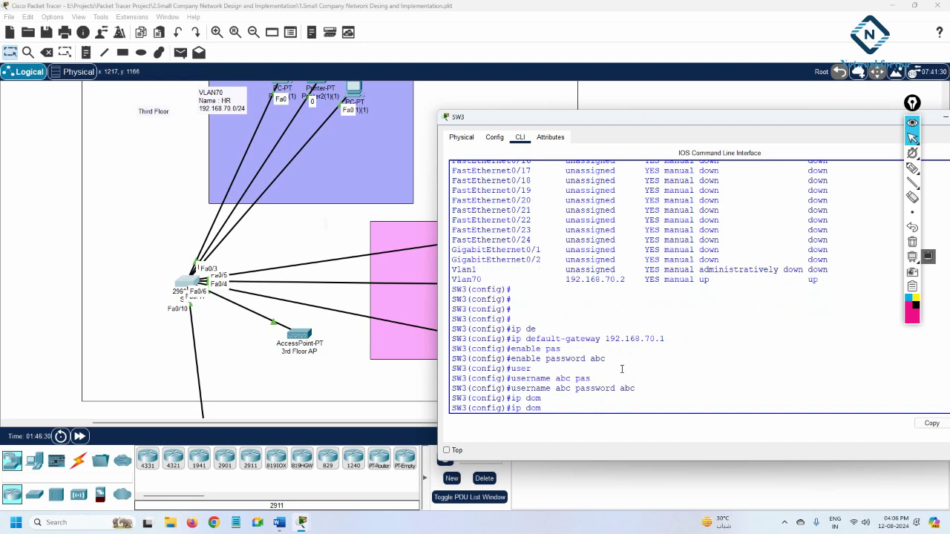
{"action": "type", "text": "ain-n"}
{"action": "key", "text": "Tab"}
{"action": "type", "text": "abc"}
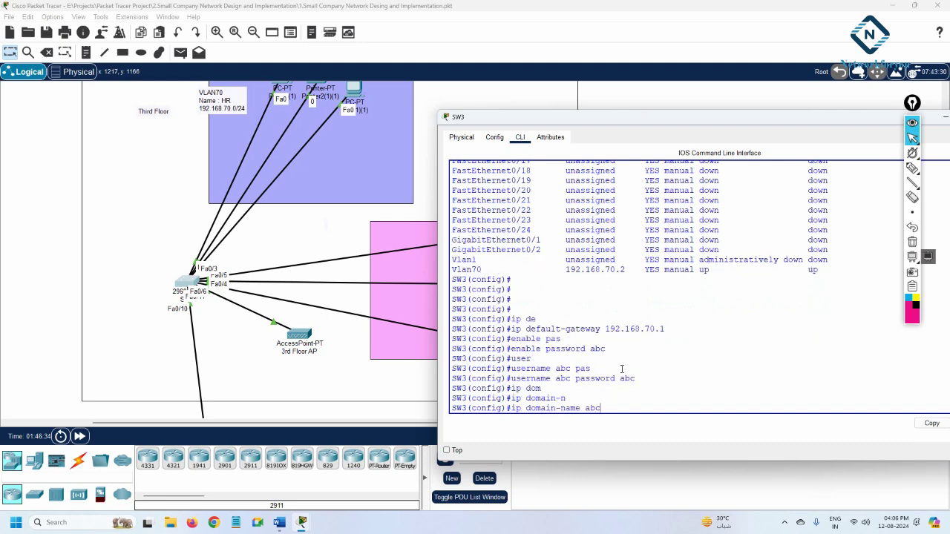
{"action": "key", "text": "Return"}
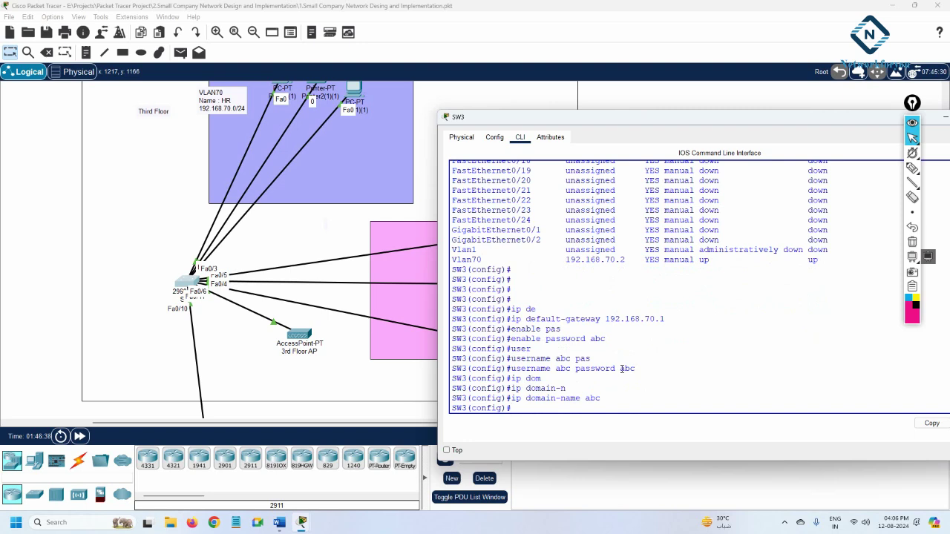
Step: Generate 2024-bit RSA crypto keys on SW3
{"action": "type", "text": "cr"}
{"action": "key", "text": "Tab"}
{"action": "type", "text": "k"}
{"action": "key", "text": "Tab"}
{"action": "type", "text": "g"}
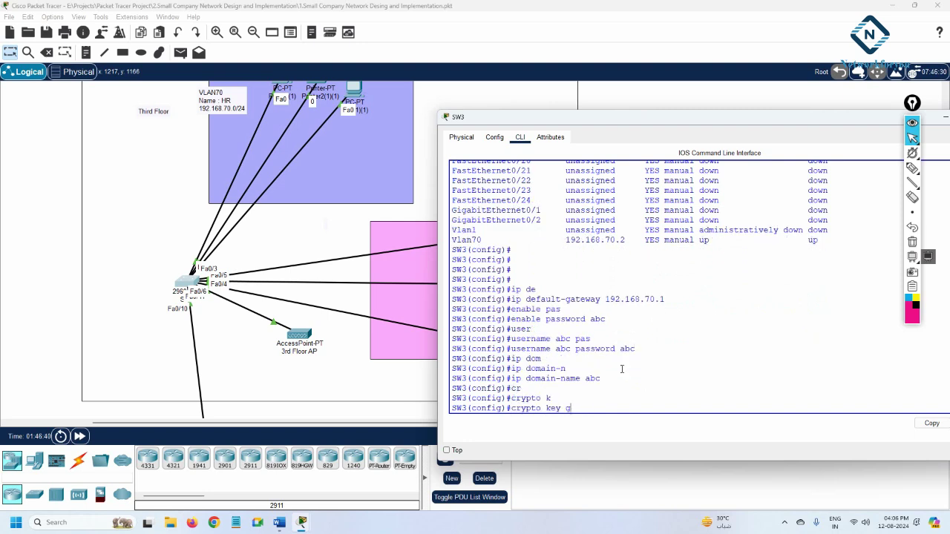
{"action": "type", "text": "er"}
{"action": "key", "text": "Tab"}
{"action": "type", "text": "r"}
{"action": "key", "text": "BackSpace"}
{"action": "key", "text": "Tab"}
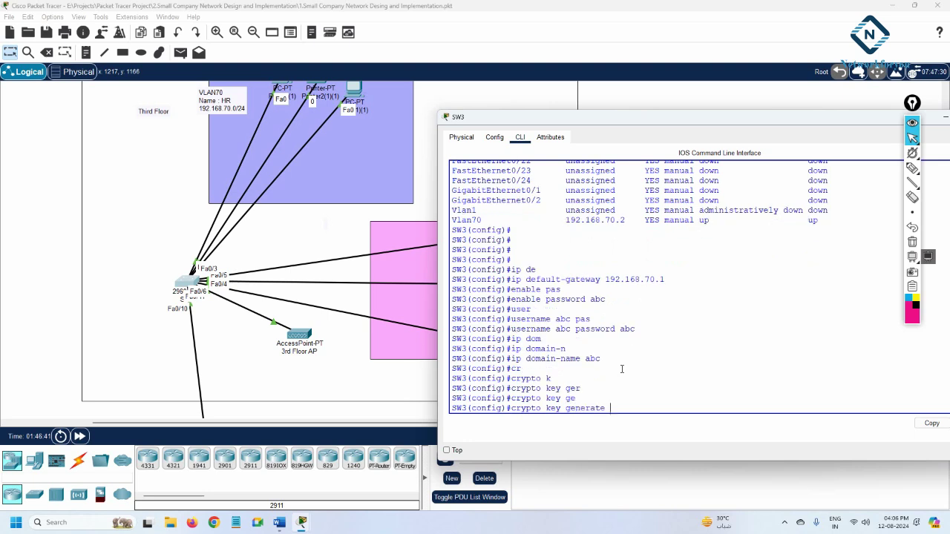
{"action": "type", "text": "rsa"}
{"action": "key", "text": "Return"}
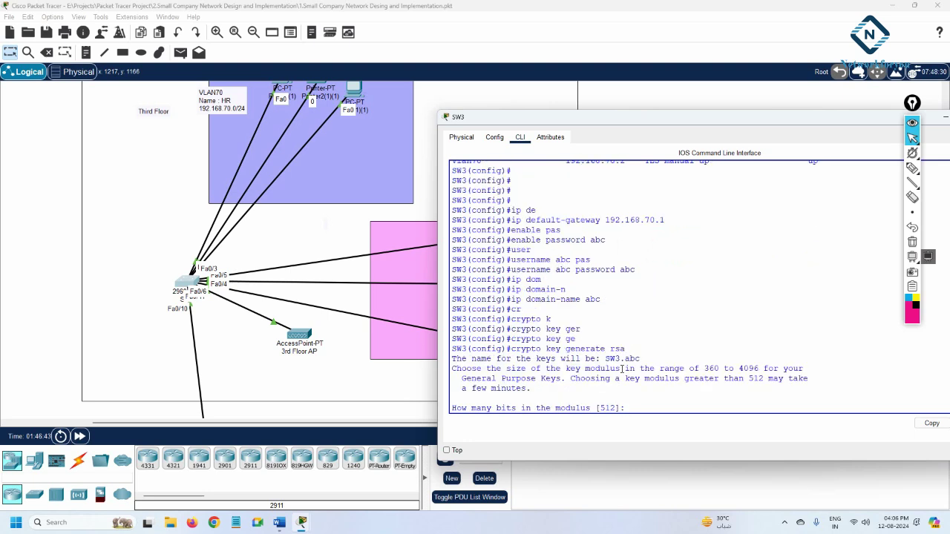
{"action": "type", "text": "2024"}
{"action": "key", "text": "Return"}
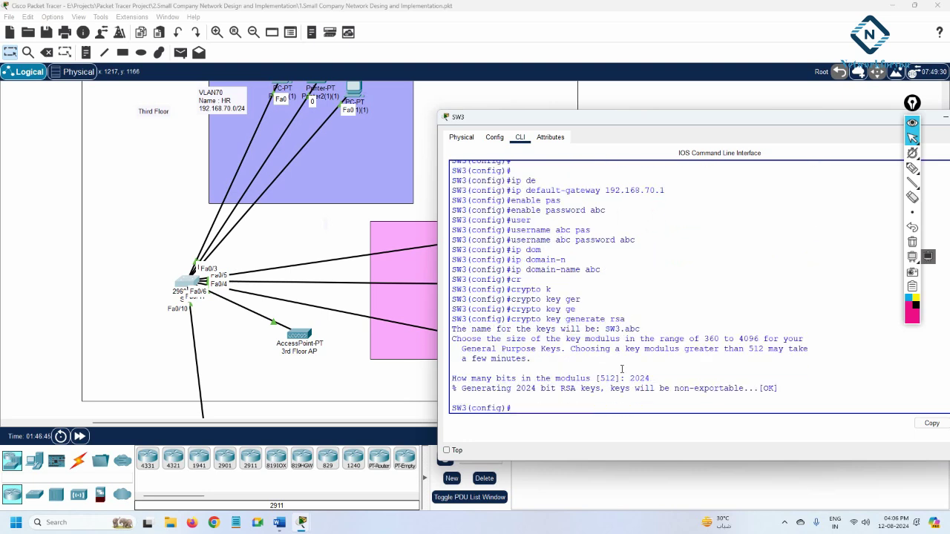
Step: Enable SSH version 2 and enter line vty 0 4 for configuration
{"action": "type", "text": "ip ssh v"}
{"action": "key", "text": "Tab"}
{"action": "type", "text": "2"}
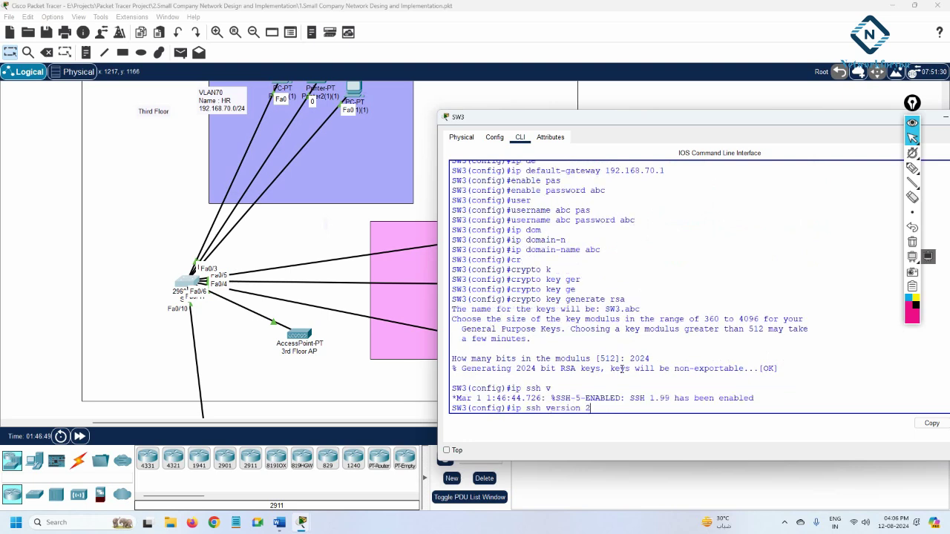
{"action": "key", "text": "Return"}
{"action": "key", "text": "Return"}
{"action": "key", "text": "Return"}
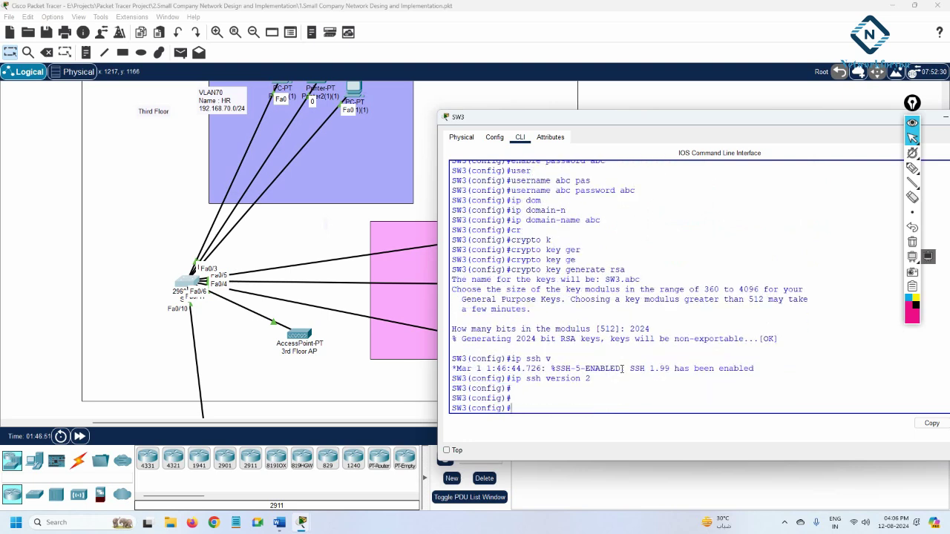
{"action": "type", "text": "line vty 0 4"}
Step: Restrict transport input on SW3's vty lines 0–4 to SSH only
{"action": "key", "text": "Return"}
{"action": "type", "text": "tr"}
{"action": "key", "text": "Tab"}
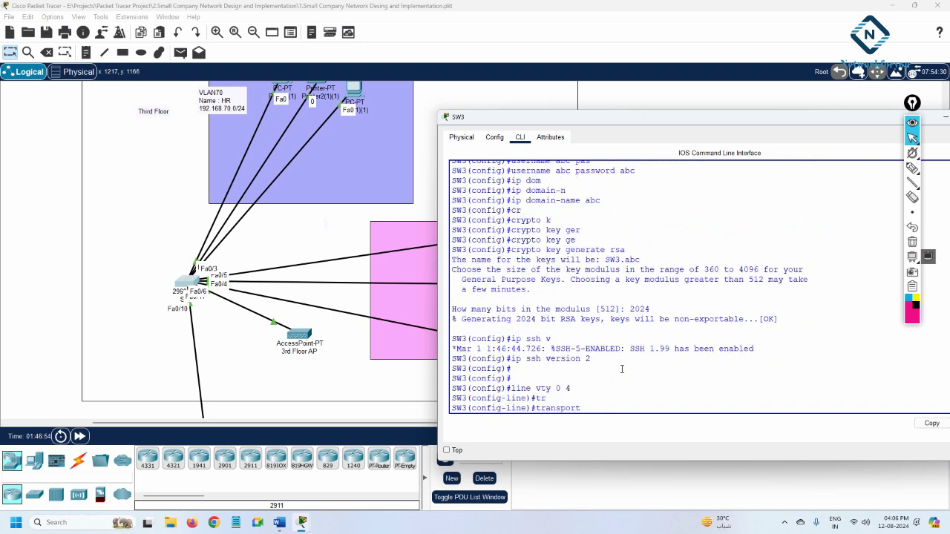
{"action": "type", "text": "in"}
{"action": "key", "text": "Tab"}
{"action": "type", "text": "all"}
{"action": "key", "text": "Return"}
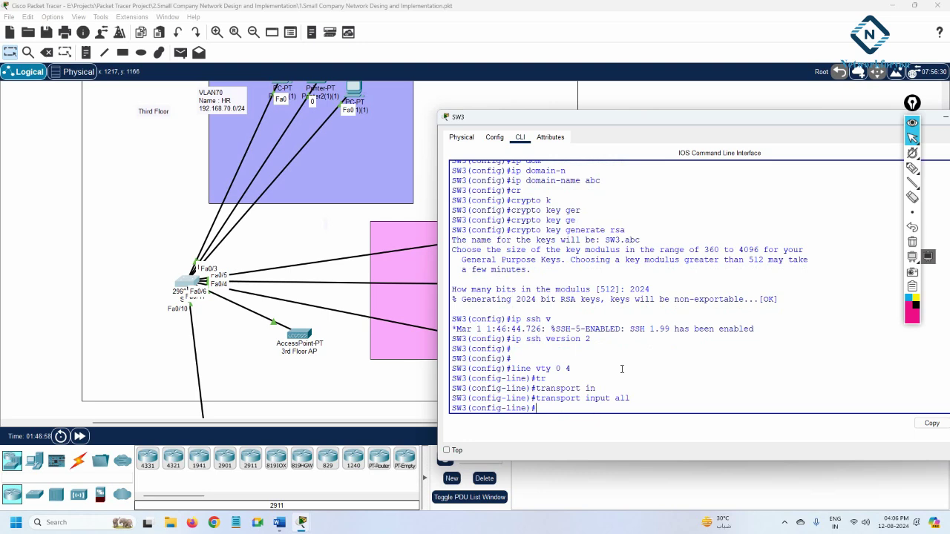
{"action": "type", "text": "tr"}
{"action": "key", "text": "Tab"}
{"action": "type", "text": "in"}
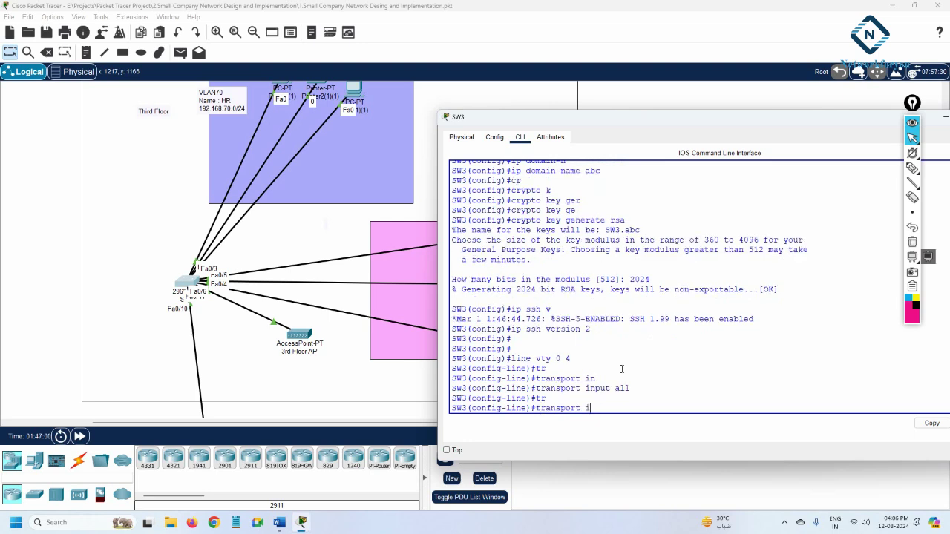
{"action": "key", "text": "Tab"}
{"action": "type", "text": "ss"}
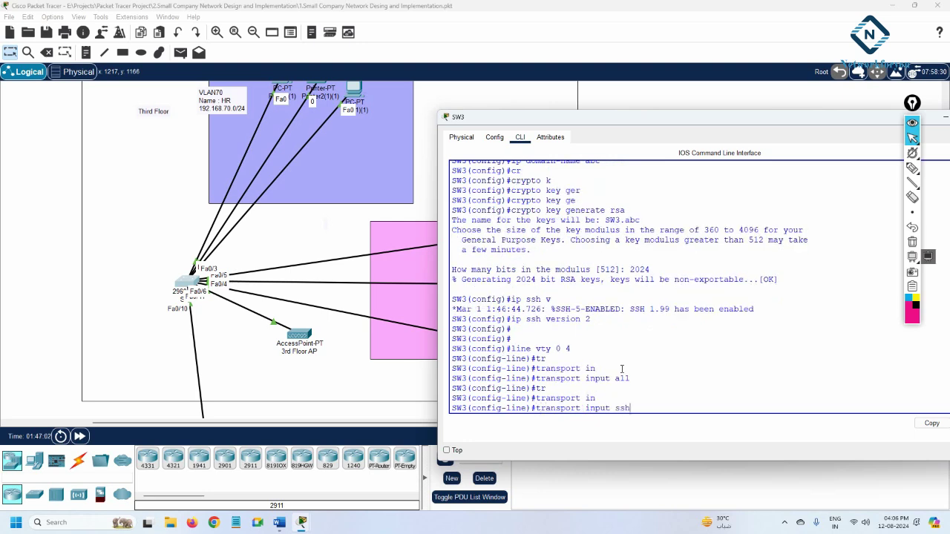
{"action": "key", "text": "Return"}
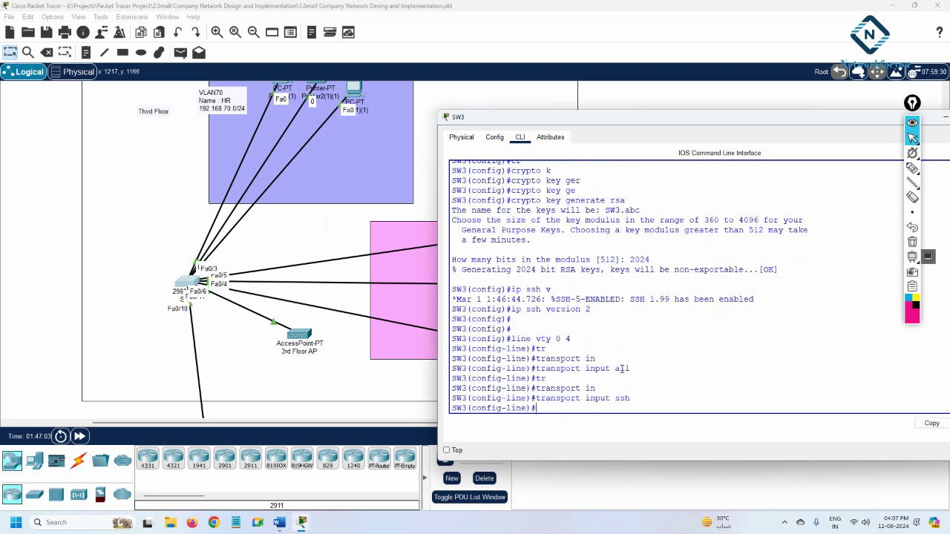
Step: Apply login local to the vty lines and exit back to privileged mode
{"action": "type", "text": "lo"}
{"action": "key", "text": "Tab"}
{"action": "type", "text": "gin "}
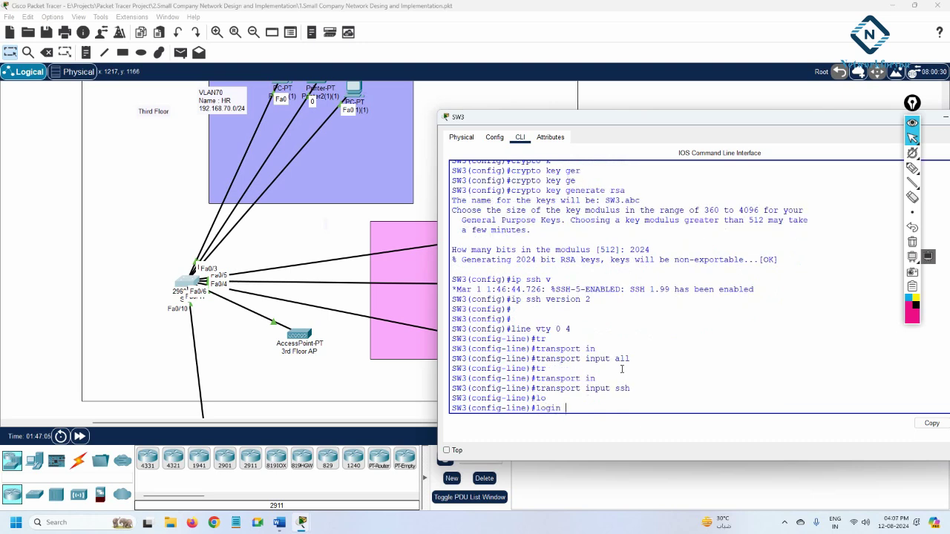
{"action": "type", "text": "loc"}
{"action": "key", "text": "Tab"}
{"action": "key", "text": "Return"}
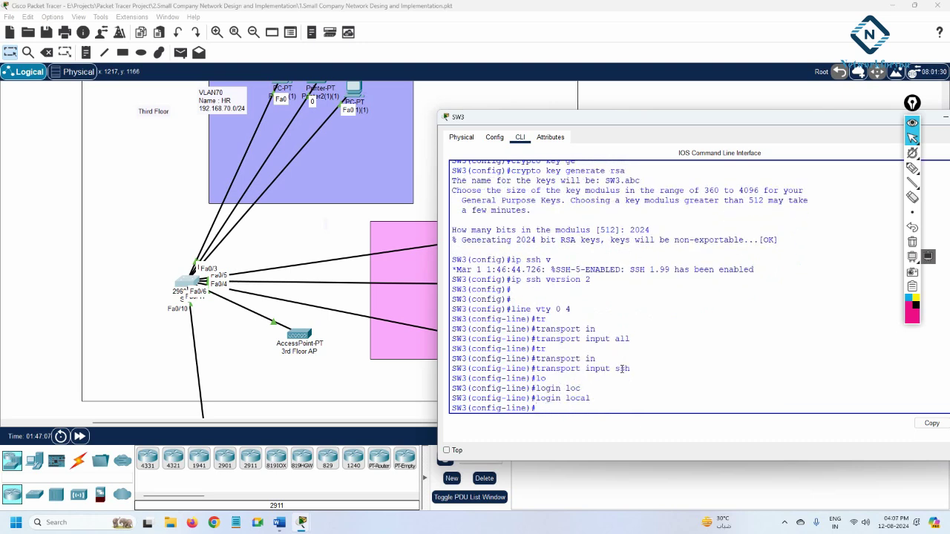
{"action": "type", "text": "exit"}
{"action": "key", "text": "Return"}
{"action": "key", "text": "Return"}
{"action": "key", "text": "Return"}
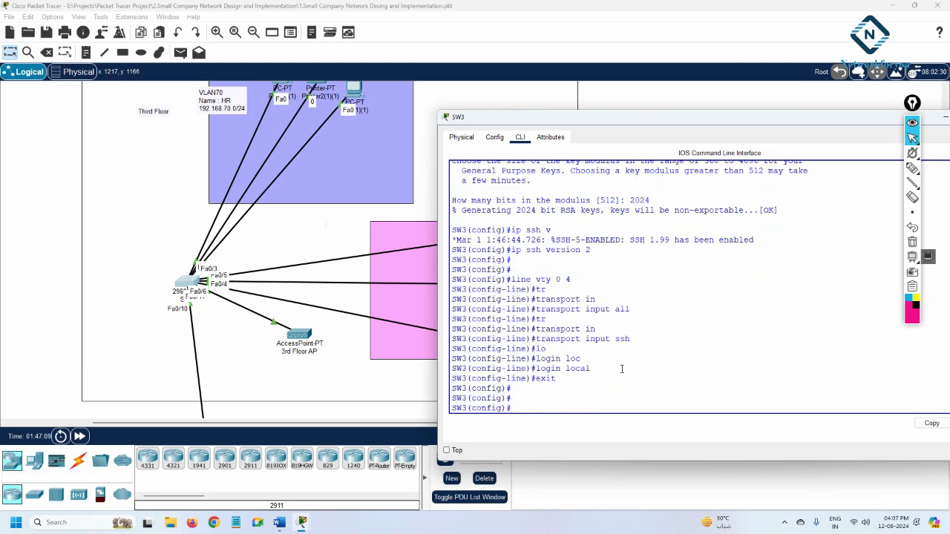
{"action": "type", "text": "exit"}
{"action": "key", "text": "Return"}
{"action": "key", "text": "Return"}
{"action": "type", "text": "sh ru"}
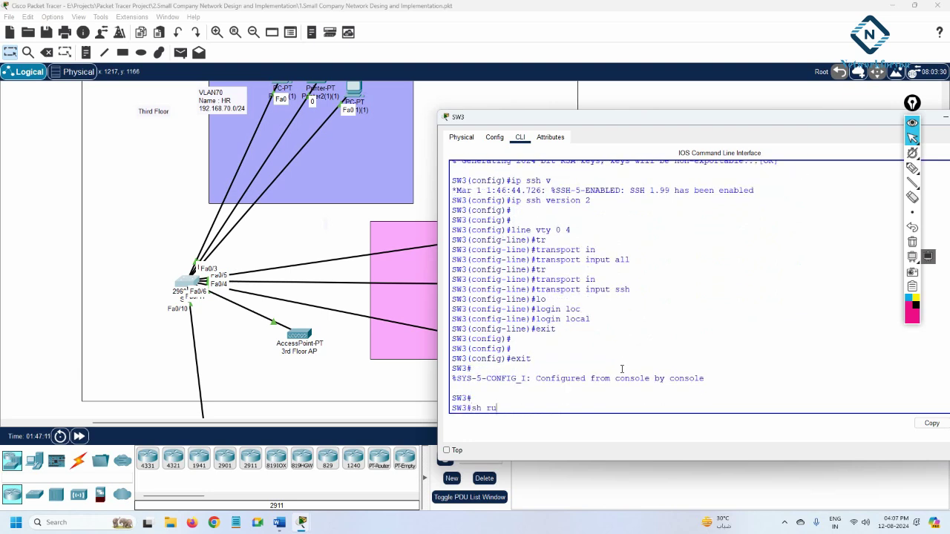
{"action": "key", "text": "Return"}
Step: Page through SW3's running configuration, then save it to startup with wr
{"action": "key", "text": "Return"}
{"action": "key", "text": "Return"}
{"action": "key", "text": "Return"}
{"action": "key", "text": "Return"}
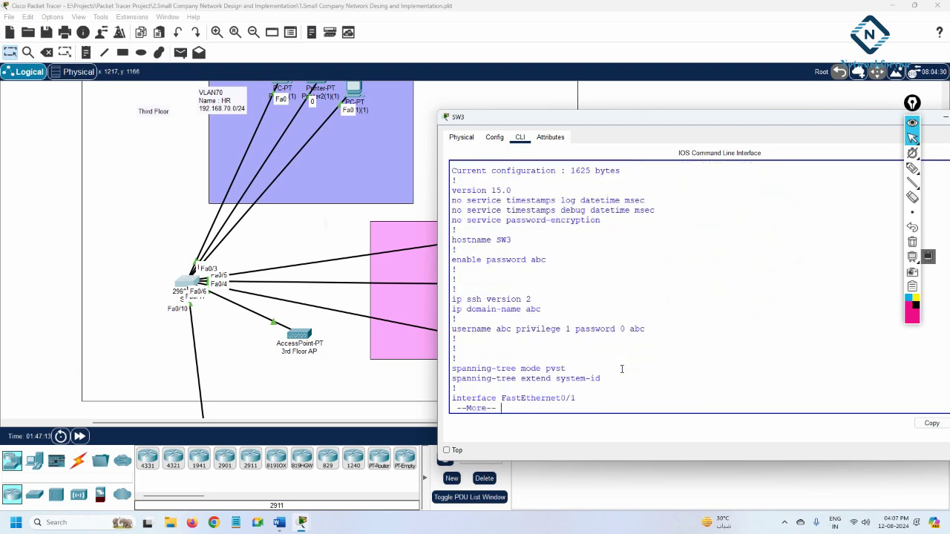
{"action": "key", "text": "Return"}
{"action": "key", "text": "Return"}
{"action": "key", "text": "Return"}
{"action": "key", "text": "Return"}
{"action": "key", "text": "Return"}
{"action": "key", "text": "Return"}
{"action": "key", "text": "Return"}
{"action": "key", "text": "Return"}
{"action": "key", "text": "Return"}
{"action": "key", "text": "Return"}
{"action": "key", "text": "Return"}
{"action": "key", "text": "Return"}
{"action": "key", "text": "Return"}
{"action": "key", "text": "Return"}
{"action": "key", "text": "Return"}
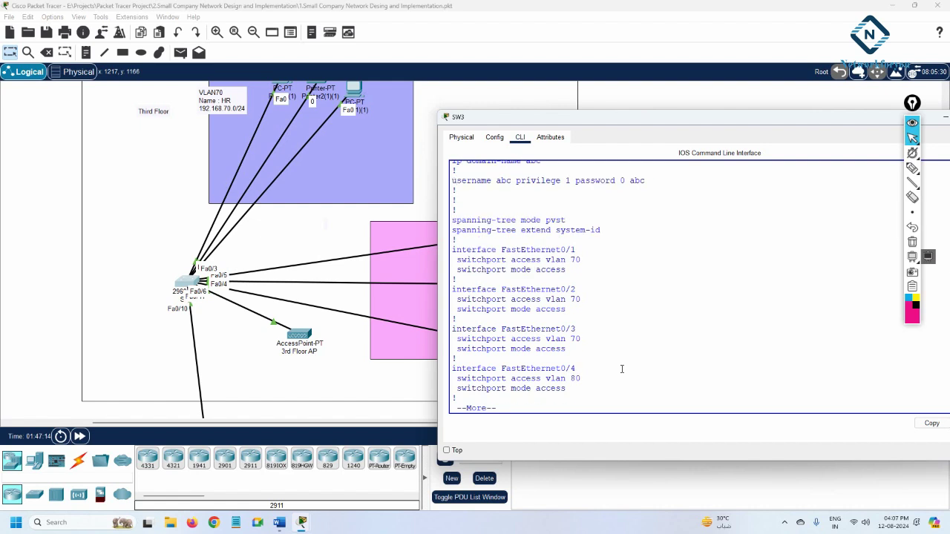
{"action": "key", "text": "Return"}
{"action": "key", "text": "Return"}
{"action": "key", "text": "Return"}
{"action": "key", "text": "Return"}
{"action": "key", "text": "Return"}
{"action": "key", "text": "Return"}
{"action": "key", "text": "Return"}
{"action": "key", "text": "Return"}
{"action": "key", "text": "Return"}
{"action": "key", "text": "Return"}
{"action": "key", "text": "Return"}
{"action": "key", "text": "Return"}
{"action": "key", "text": "Return"}
{"action": "key", "text": "Return"}
{"action": "key", "text": "Return"}
{"action": "key", "text": "Return"}
{"action": "key", "text": "Return"}
{"action": "key", "text": "Return"}
{"action": "key", "text": "Return"}
{"action": "key", "text": "Return"}
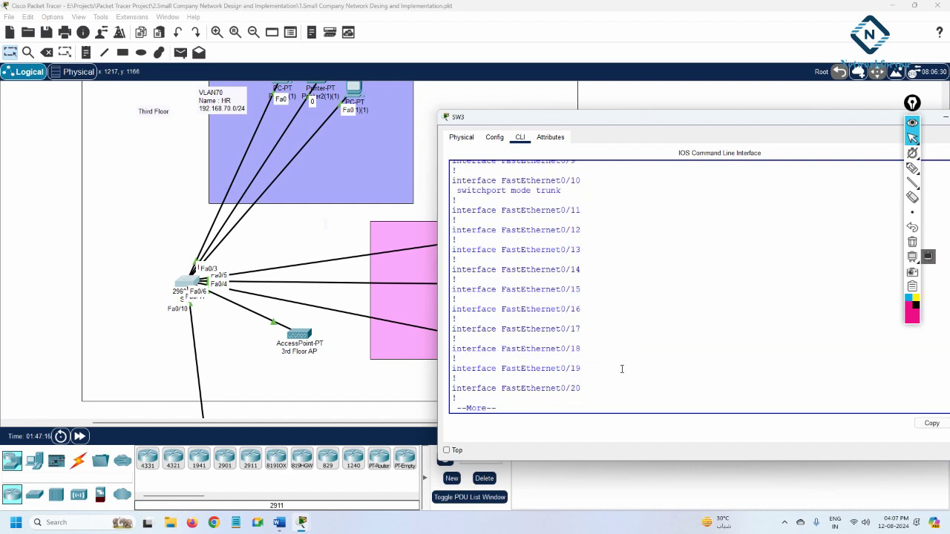
{"action": "key", "text": "Return"}
{"action": "key", "text": "Return"}
{"action": "key", "text": "Return"}
{"action": "key", "text": "Return"}
{"action": "key", "text": "Return"}
{"action": "key", "text": "Return"}
{"action": "key", "text": "Return"}
{"action": "key", "text": "Return"}
{"action": "key", "text": "Return"}
{"action": "key", "text": "Return"}
{"action": "key", "text": "Return"}
{"action": "key", "text": "Return"}
{"action": "key", "text": "Return"}
{"action": "key", "text": "Return"}
{"action": "key", "text": "Return"}
{"action": "key", "text": "Return"}
{"action": "key", "text": "Return"}
{"action": "key", "text": "Return"}
{"action": "key", "text": "Return"}
{"action": "key", "text": "Return"}
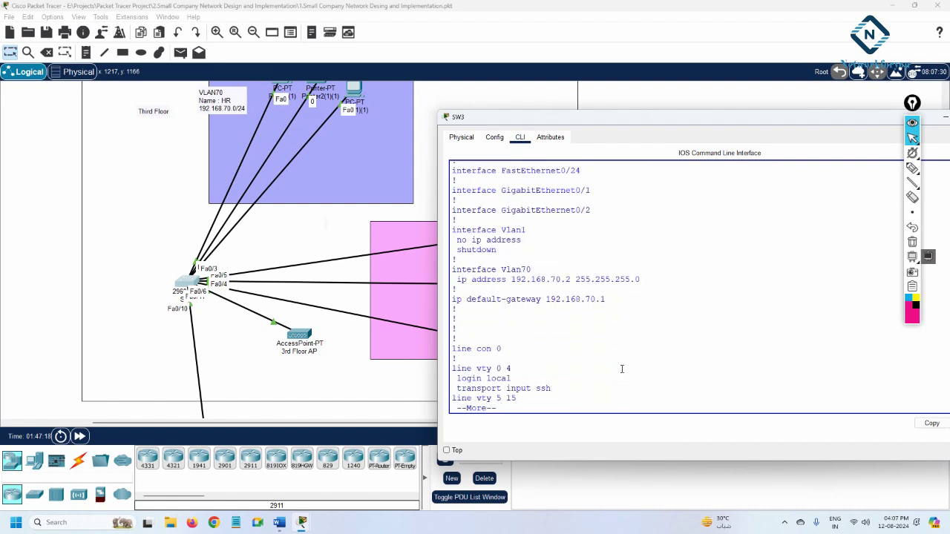
{"action": "key", "text": "Return"}
{"action": "key", "text": "Return"}
{"action": "key", "text": "Return"}
{"action": "key", "text": "Return"}
{"action": "key", "text": "Return"}
{"action": "key", "text": "Return"}
{"action": "key", "text": "Return"}
{"action": "key", "text": "Return"}
{"action": "key", "text": "Return"}
{"action": "key", "text": "Return"}
{"action": "key", "text": "Return"}
{"action": "key", "text": "Return"}
{"action": "key", "text": "Return"}
{"action": "key", "text": "Return"}
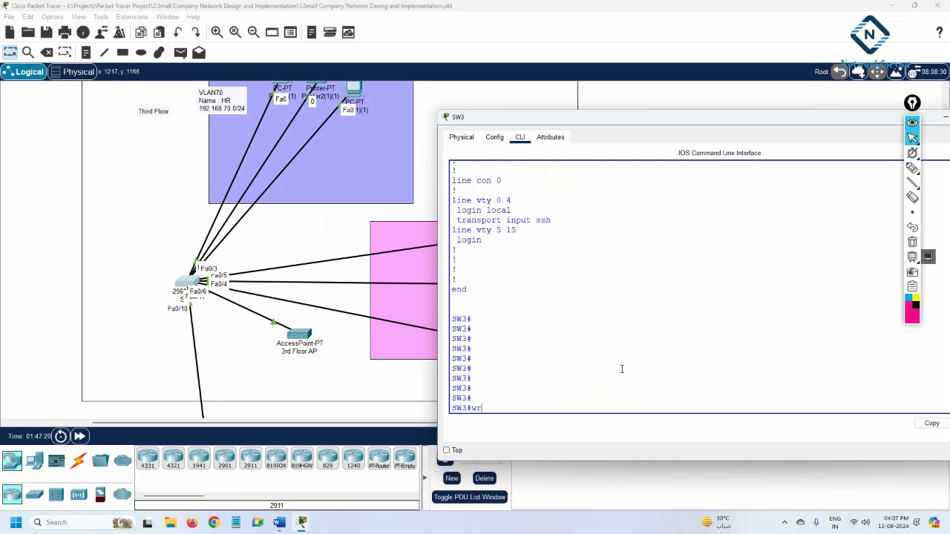
{"action": "type", "text": "wr"}
{"action": "key", "text": "Return"}
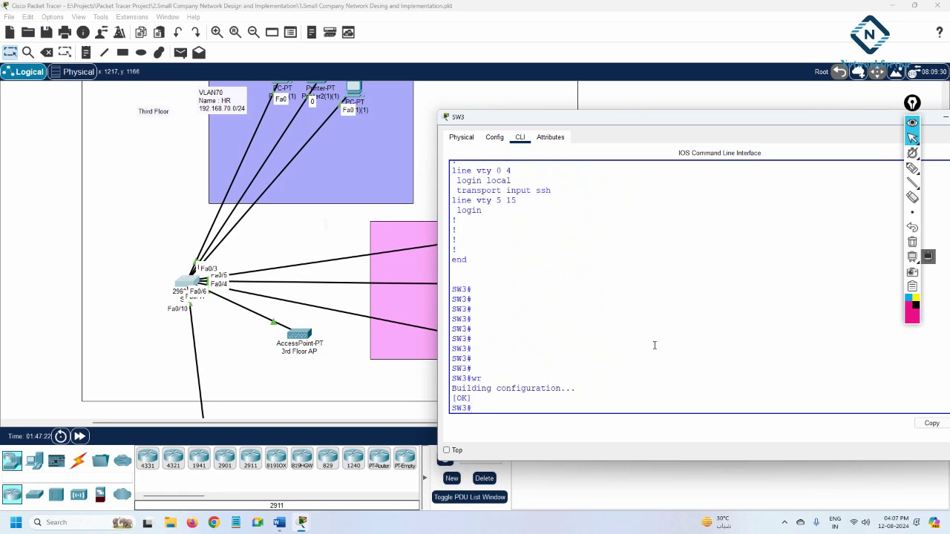
Step: Close SW3's window and briefly check the Sales PC's command prompt
{"action": "left_click", "coordinate": [944, 117]}
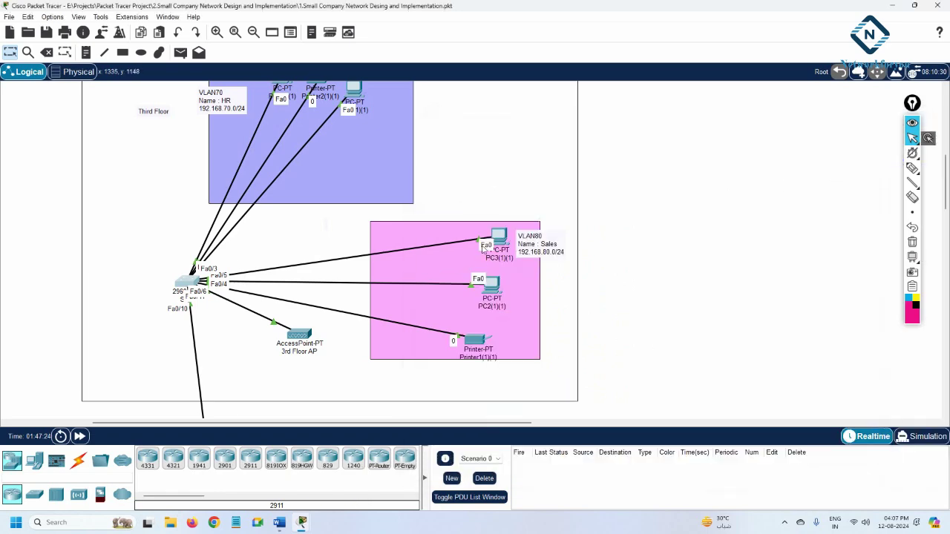
{"action": "left_click", "coordinate": [495, 239]}
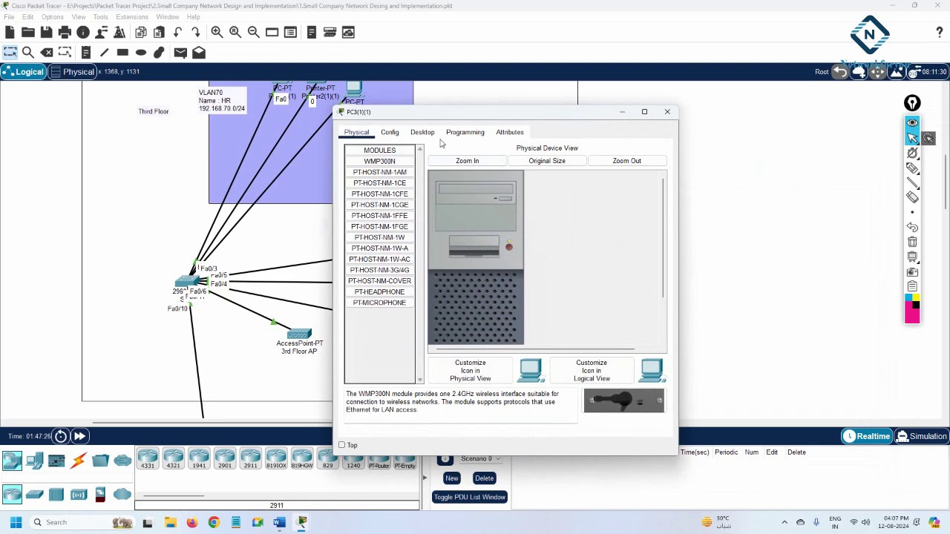
{"action": "left_click", "coordinate": [423, 133]}
{"action": "left_click", "coordinate": [563, 175]}
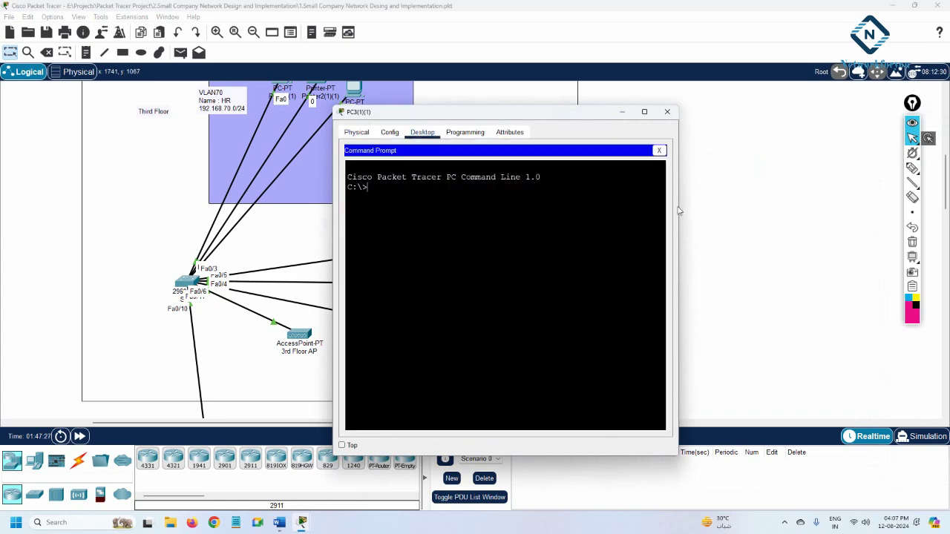
{"action": "left_click", "coordinate": [667, 112]}
{"action": "scroll", "coordinate": [707, 303], "scroll_direction": "down", "scroll_amount": 2}
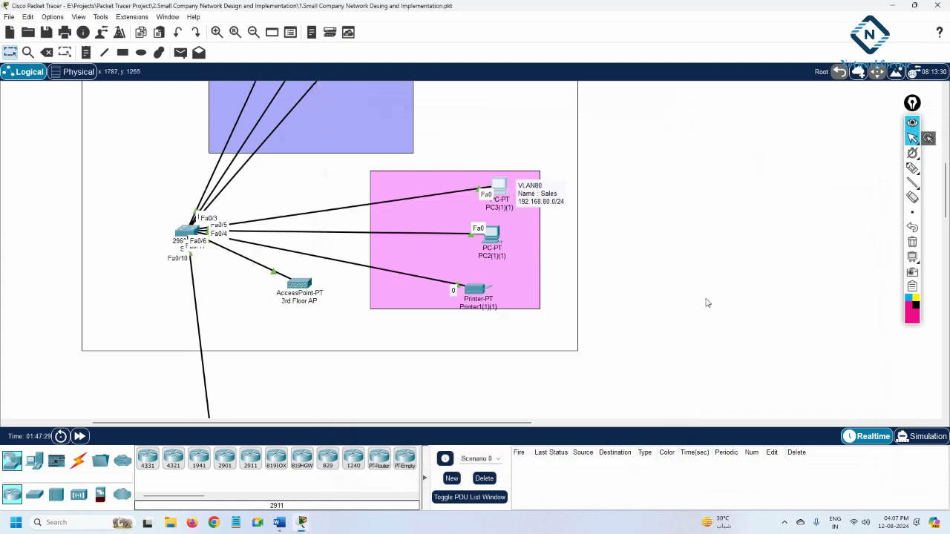
{"action": "scroll", "coordinate": [705, 301], "scroll_direction": "down", "scroll_amount": 4}
{"action": "scroll", "coordinate": [706, 302], "scroll_direction": "down", "scroll_amount": 1}
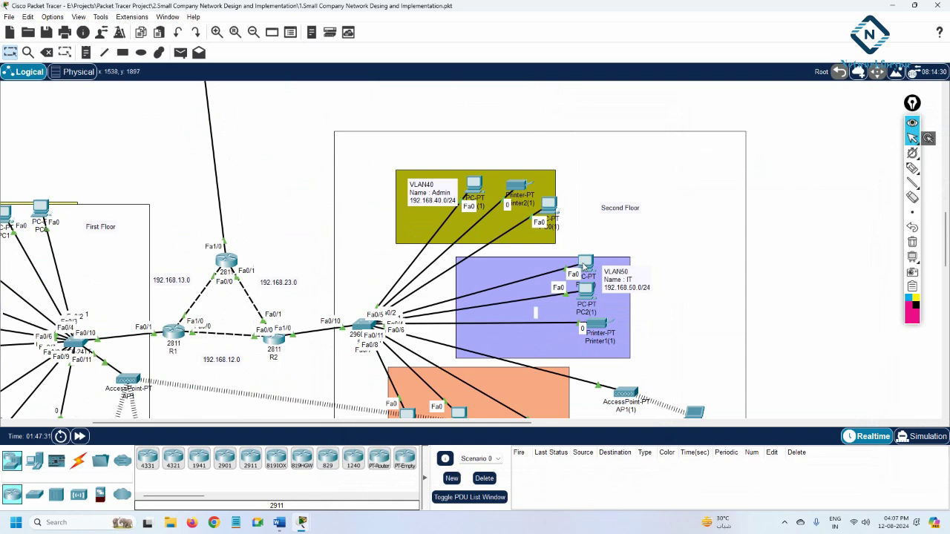
Step: On the IT PC's command prompt, exit the SSH session to SW2
{"action": "left_click", "coordinate": [586, 264]}
{"action": "left_click", "coordinate": [562, 173]}
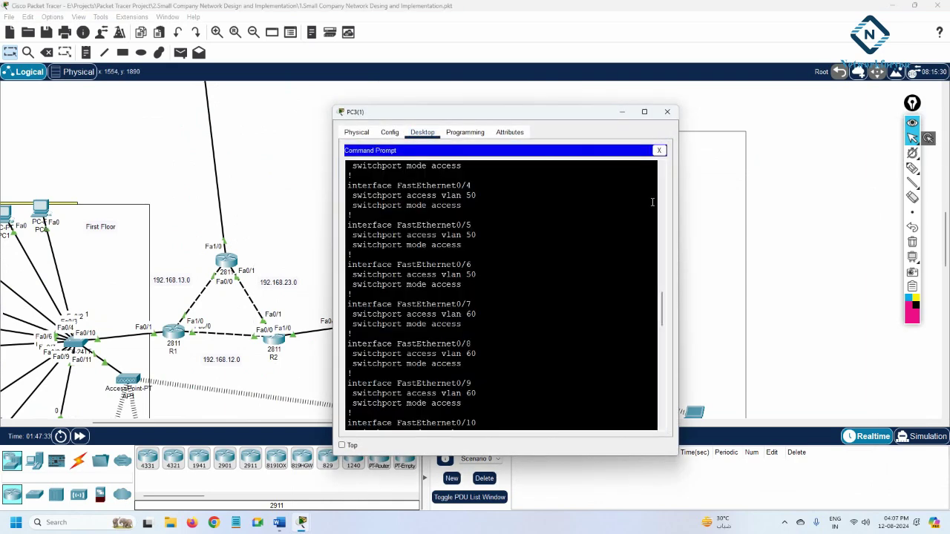
{"action": "left_click_drag", "start_coordinate": [677, 214], "coordinate": [814, 215]}
{"action": "scroll", "coordinate": [716, 279], "scroll_direction": "down", "scroll_amount": 5}
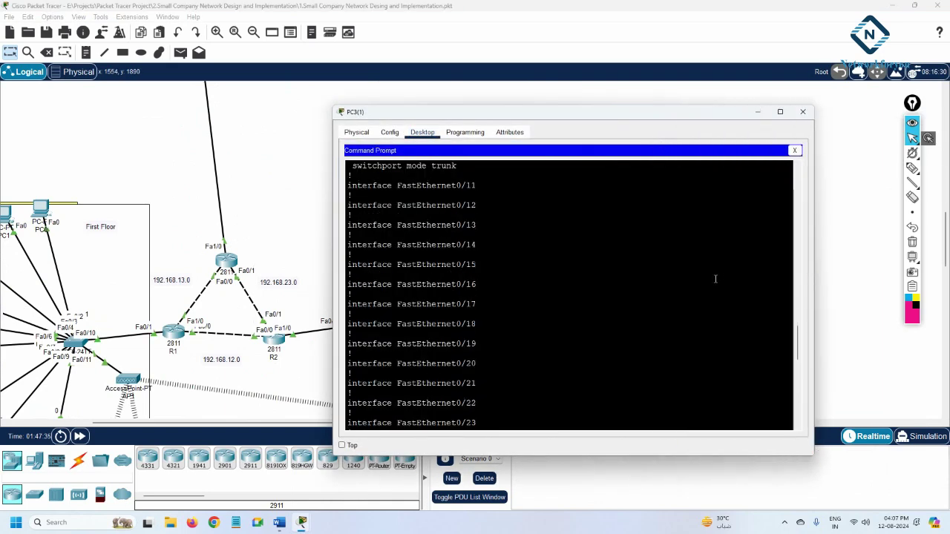
{"action": "scroll", "coordinate": [715, 279], "scroll_direction": "down", "scroll_amount": 10}
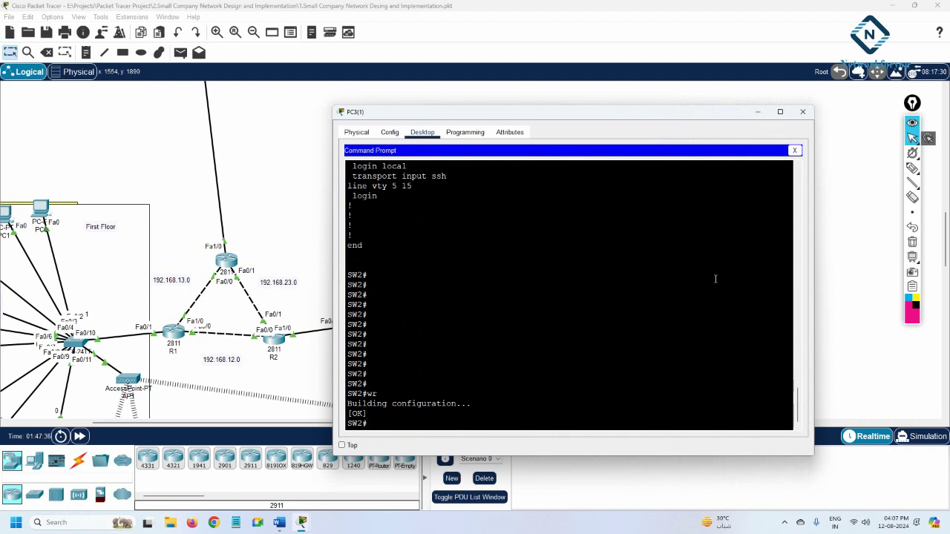
{"action": "key", "text": "Return"}
{"action": "type", "text": "exit"}
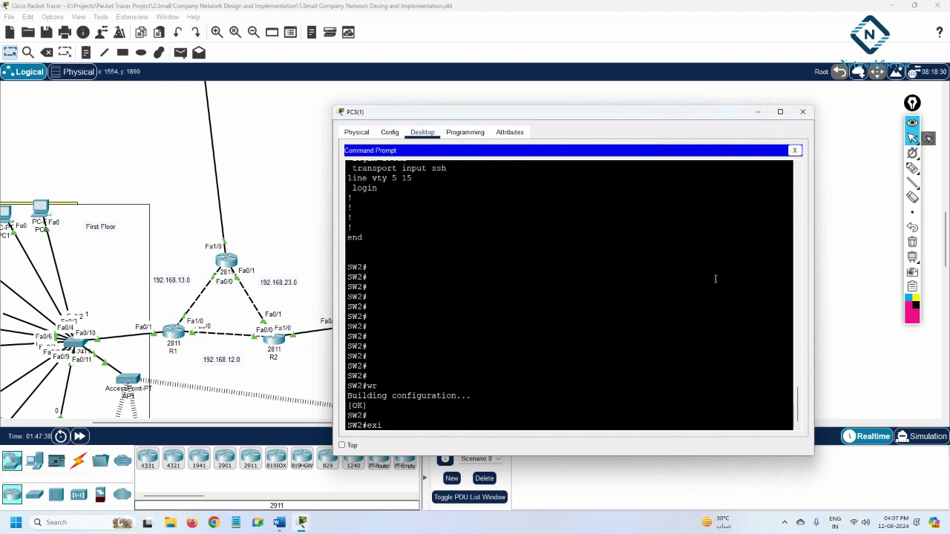
{"action": "key", "text": "Return"}
{"action": "key", "text": "Return"}
{"action": "key", "text": "Return"}
{"action": "key", "text": "Return"}
Step: SSH from the IT PC to SW3 at 192.168.70.2 as the local user
{"action": "key", "text": "Up"}
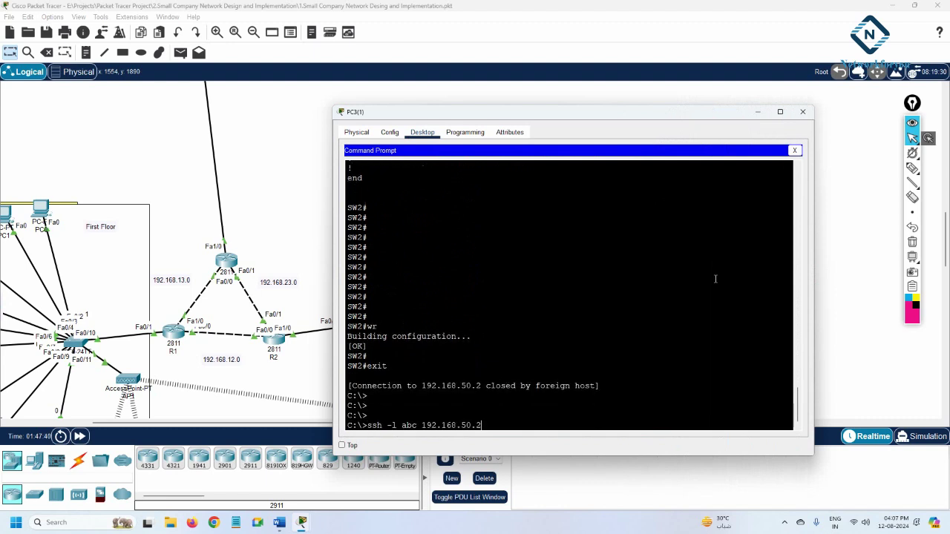
{"action": "key", "text": "BackSpace"}
{"action": "key", "text": "BackSpace"}
{"action": "key", "text": "BackSpace"}
{"action": "key", "text": "BackSpace"}
{"action": "type", "text": "70.2"}
{"action": "key", "text": "Return"}
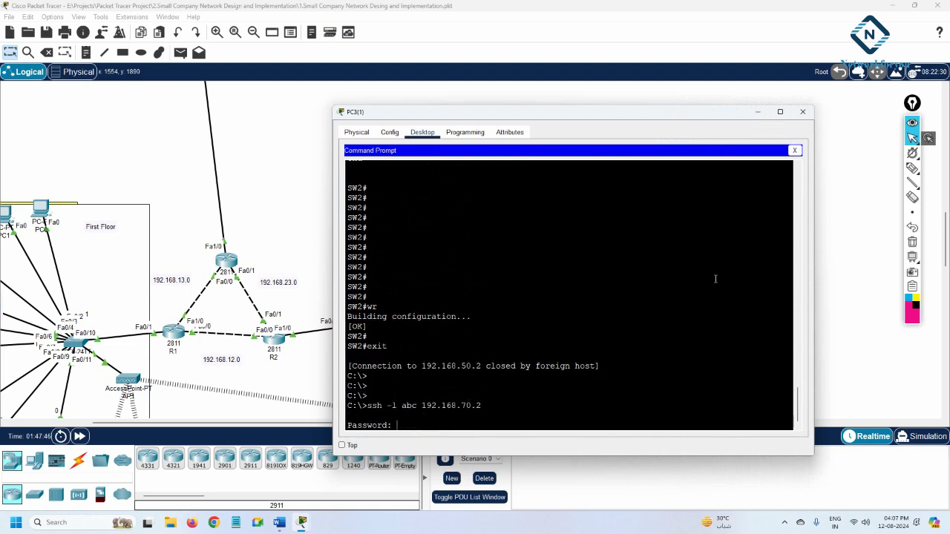
{"action": "key", "text": "Return"}
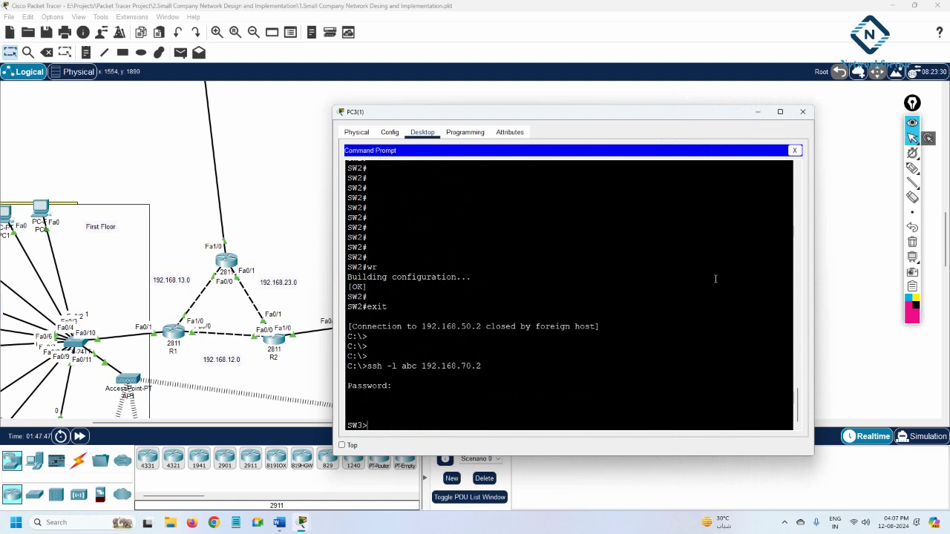
Step: Enter privileged mode on SW3 and page through its running configuration
{"action": "type", "text": "en"}
{"action": "key", "text": "Return"}
{"action": "key", "text": "Return"}
{"action": "key", "text": "Return"}
{"action": "key", "text": "Return"}
{"action": "key", "text": "Return"}
{"action": "key", "text": "Return"}
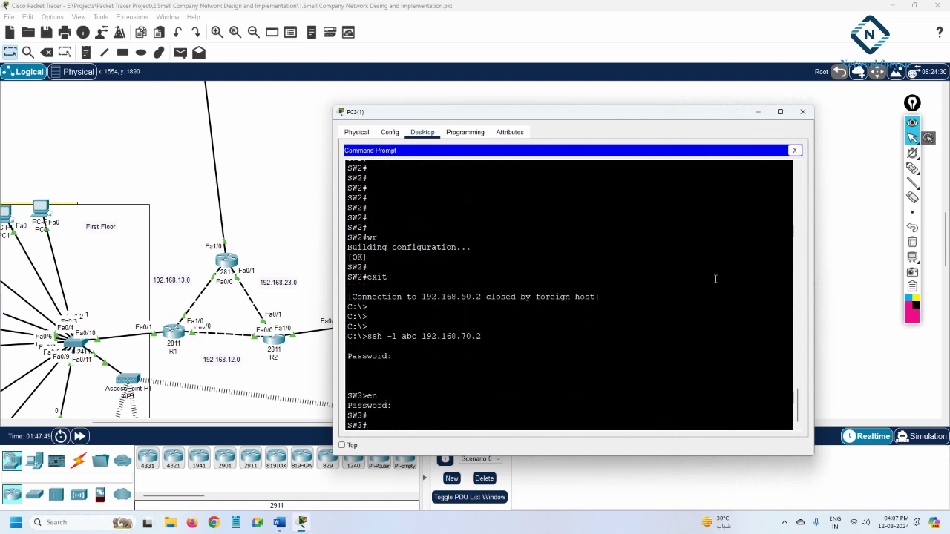
{"action": "type", "text": "sh run"}
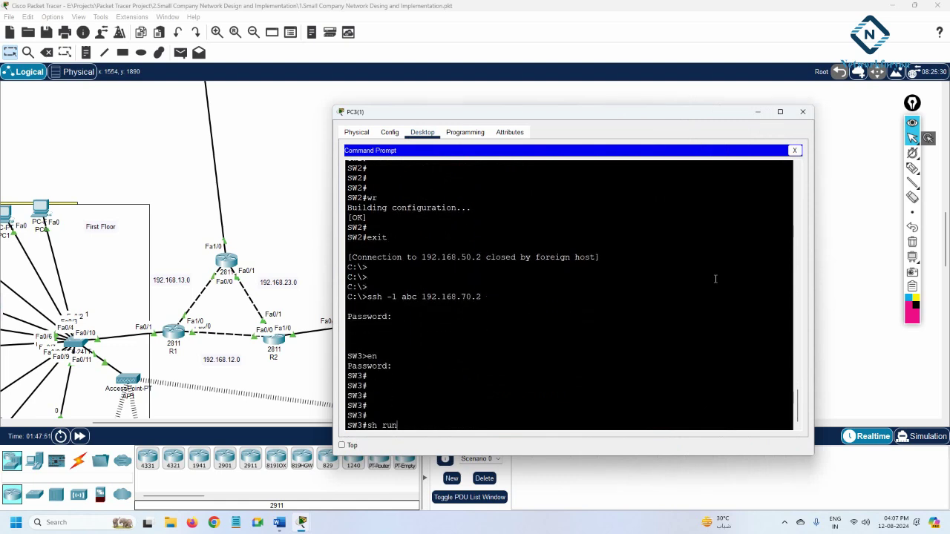
{"action": "key", "text": "Return"}
{"action": "key", "text": "space"}
{"action": "key", "text": "space"}
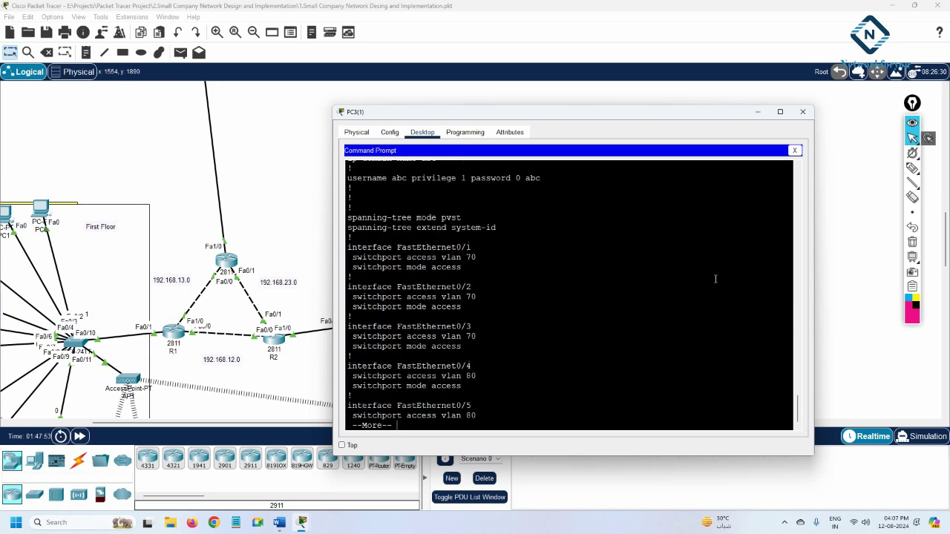
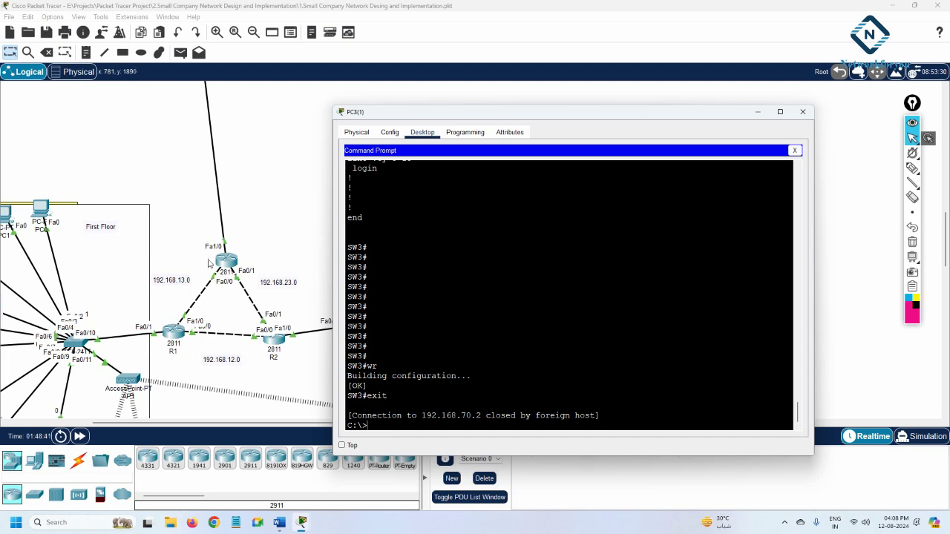
Step: Highlight the excluded DHCP address range in R3's CLI, then bring up SW3's configuration
{"action": "key", "text": "alt+Tab"}
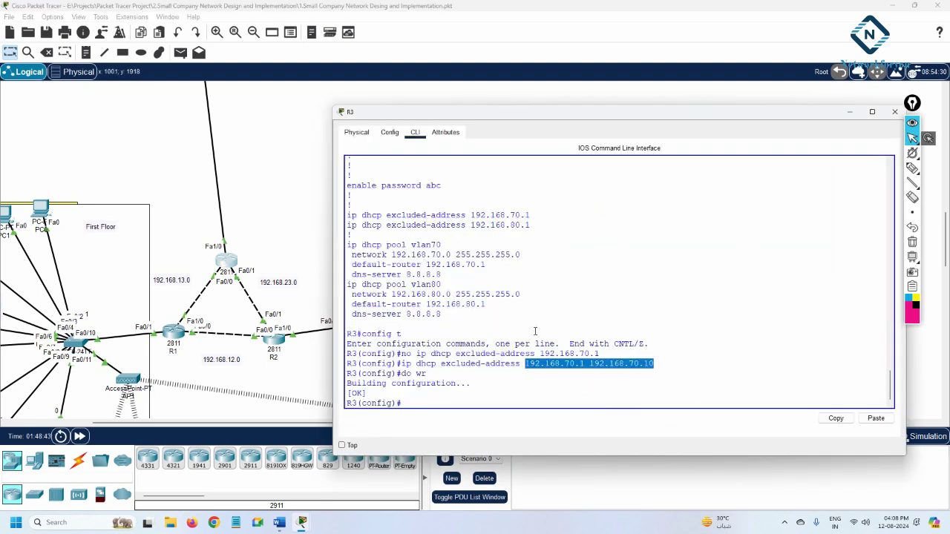
{"action": "left_click_drag", "start_coordinate": [648, 367], "coordinate": [524, 363]}
{"action": "scroll", "coordinate": [206, 156], "scroll_direction": "up", "scroll_amount": 5}
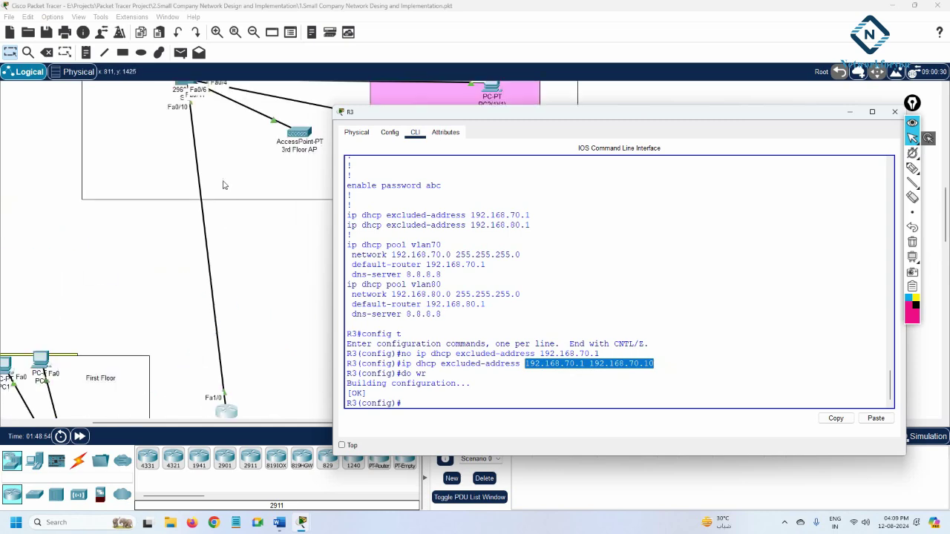
{"action": "left_click", "coordinate": [185, 132]}
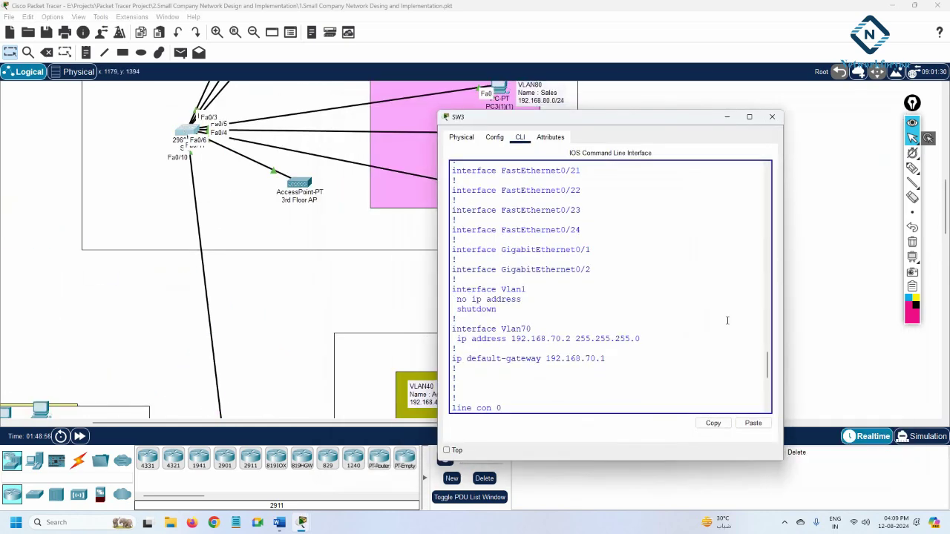
Step: Verify SW3's Vlan70 address 192.168.70.2 and default gateway 192.168.70.1, then switch to Word
{"action": "left_click_drag", "start_coordinate": [659, 346], "coordinate": [448, 329]}
{"action": "left_click_drag", "start_coordinate": [610, 364], "coordinate": [449, 349]}
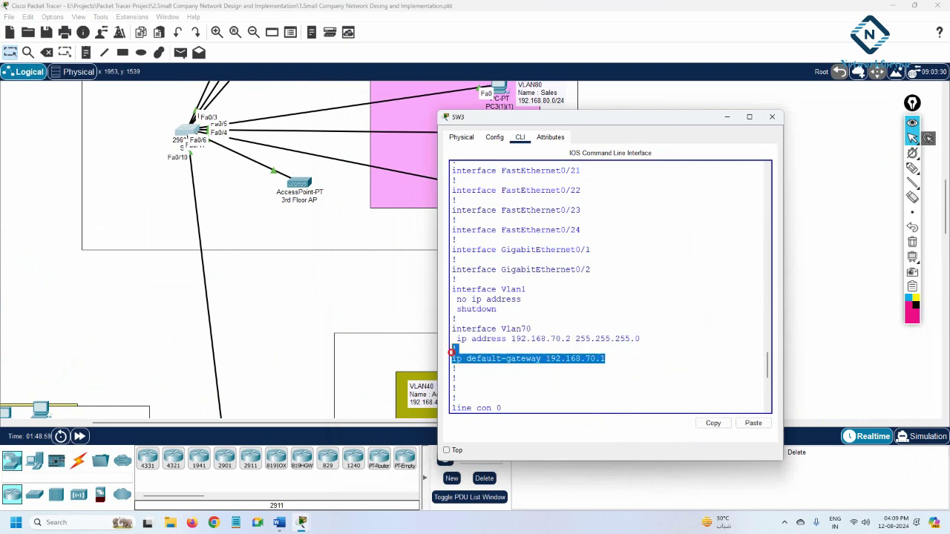
{"action": "scroll", "coordinate": [560, 369], "scroll_direction": "up", "scroll_amount": 10}
{"action": "scroll", "coordinate": [560, 368], "scroll_direction": "up", "scroll_amount": 15}
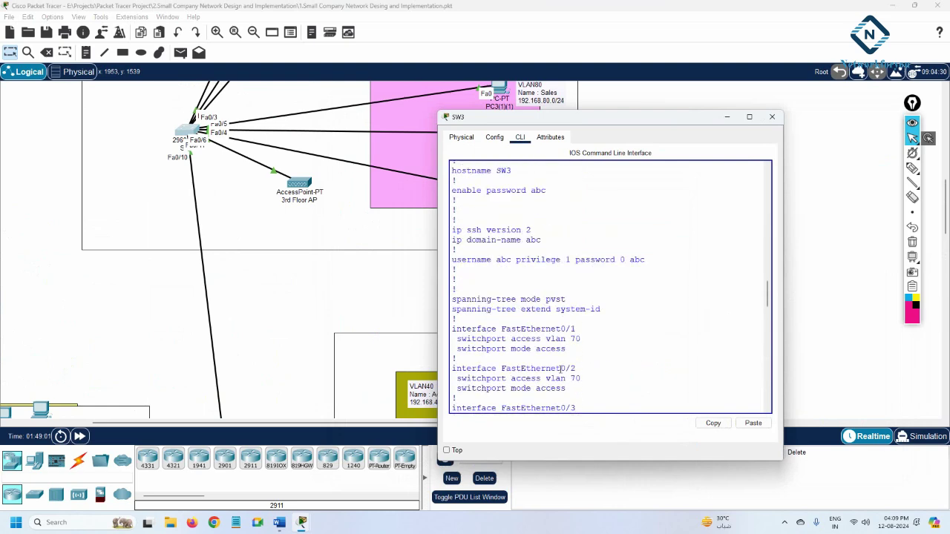
{"action": "scroll", "coordinate": [560, 369], "scroll_direction": "up", "scroll_amount": 5}
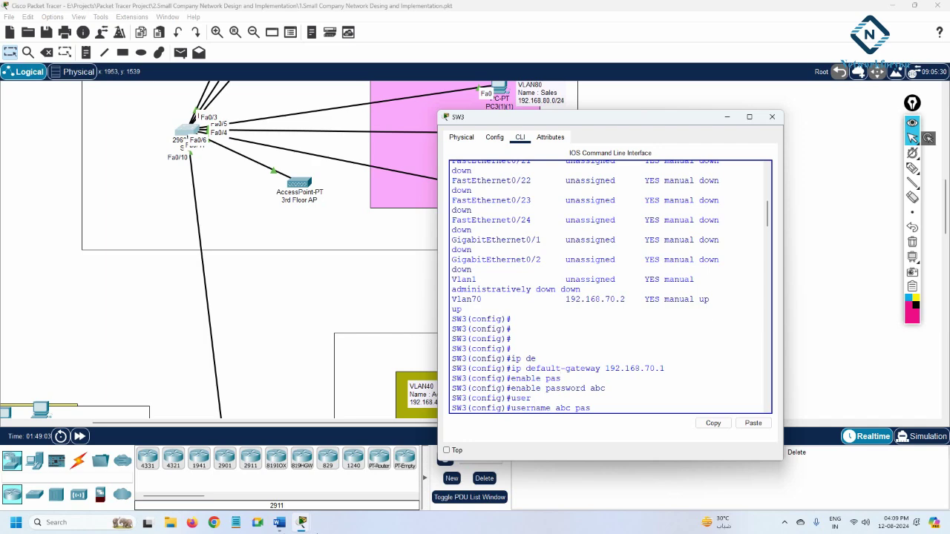
{"action": "left_click", "coordinate": [279, 523]}
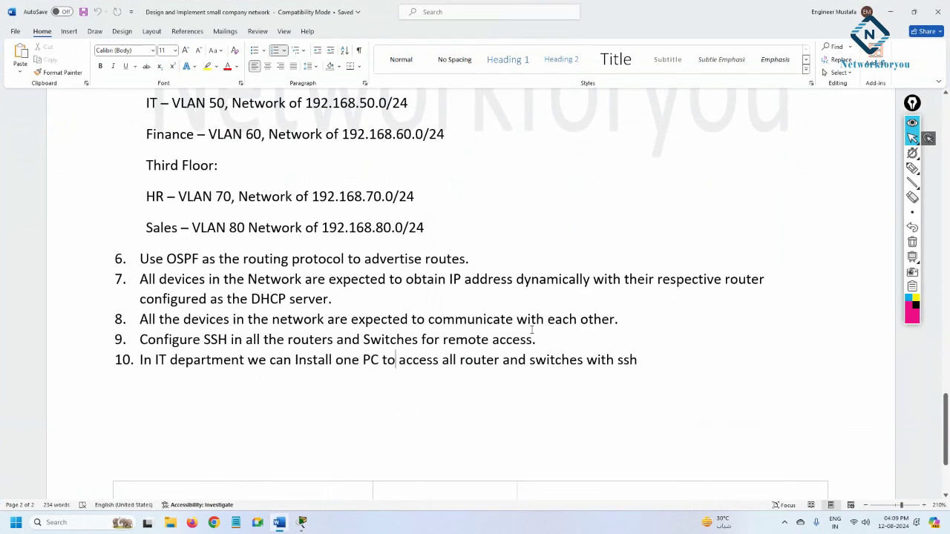
Step: Highlight requirement 10 on SSH access from one IT PC, then return to Packet Tracer
{"action": "left_click_drag", "start_coordinate": [540, 339], "coordinate": [628, 368]}
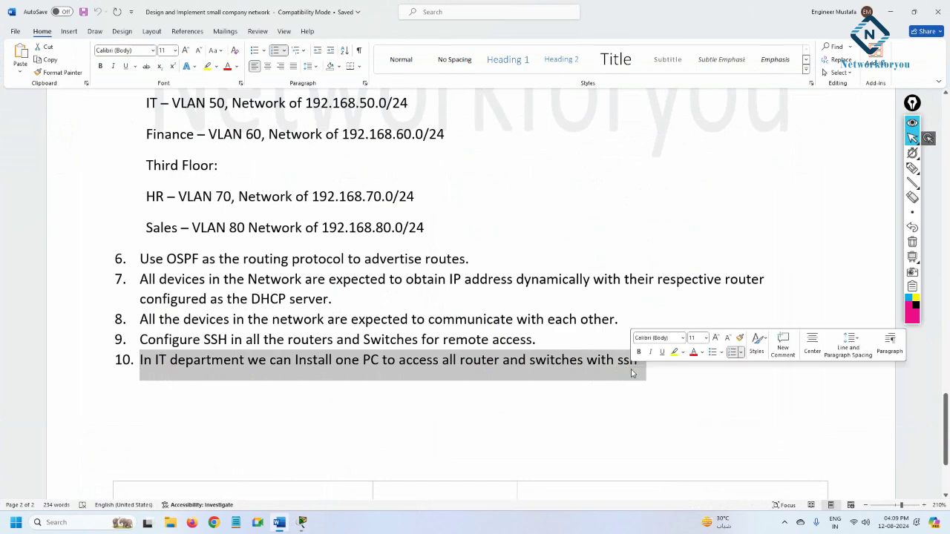
{"action": "left_click", "coordinate": [549, 364]}
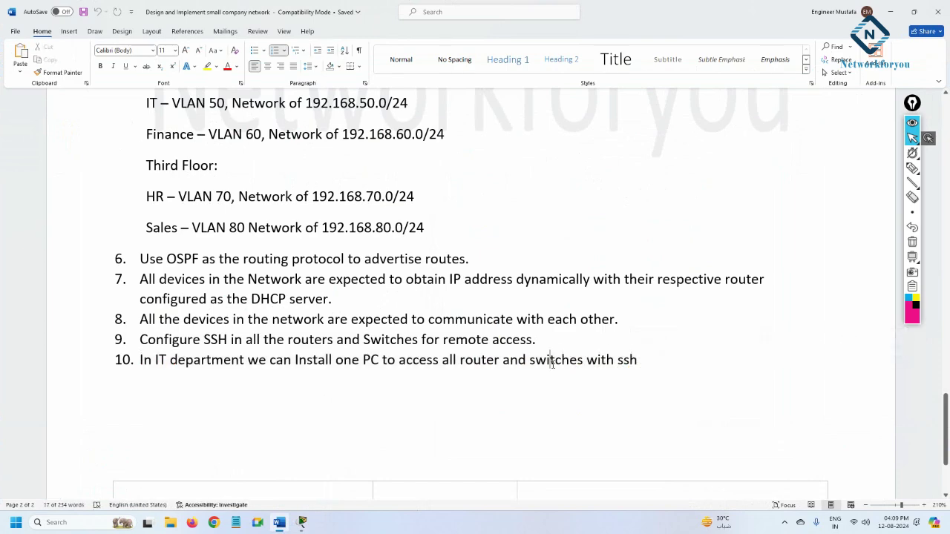
{"action": "left_click", "coordinate": [302, 522]}
Step: Reopen PC3(1)'s command prompt showing its SSH session into SW3
{"action": "left_click", "coordinate": [69, 470]}
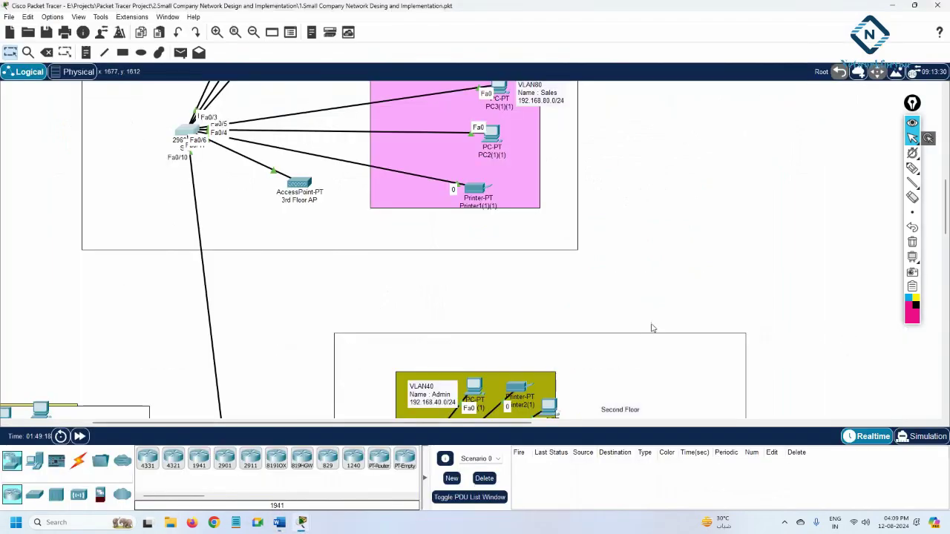
{"action": "scroll", "coordinate": [651, 328], "scroll_direction": "down", "scroll_amount": 5}
{"action": "scroll", "coordinate": [652, 327], "scroll_direction": "up", "scroll_amount": 2}
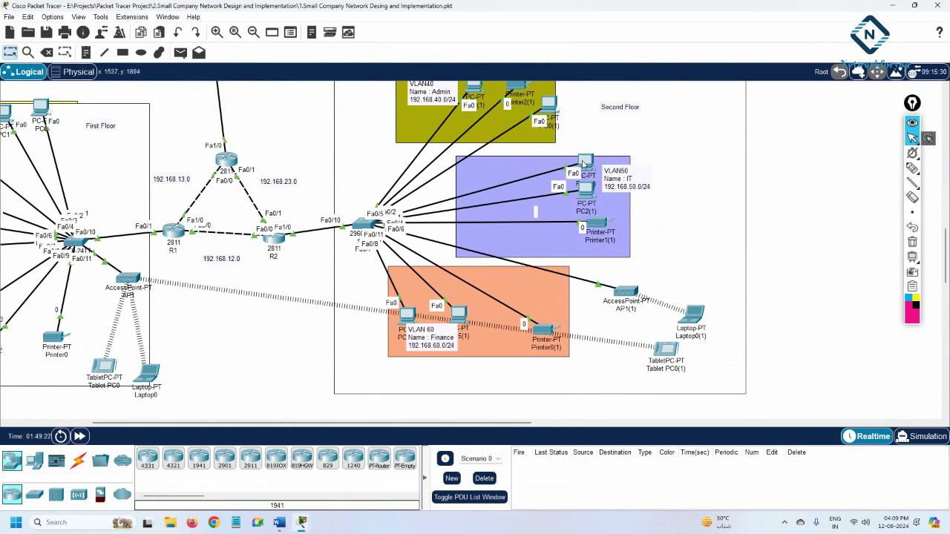
{"action": "left_click", "coordinate": [585, 162]}
Step: Scroll back through the SSH session output, then switch to the Word requirements
{"action": "scroll", "coordinate": [534, 249], "scroll_direction": "up", "scroll_amount": 15}
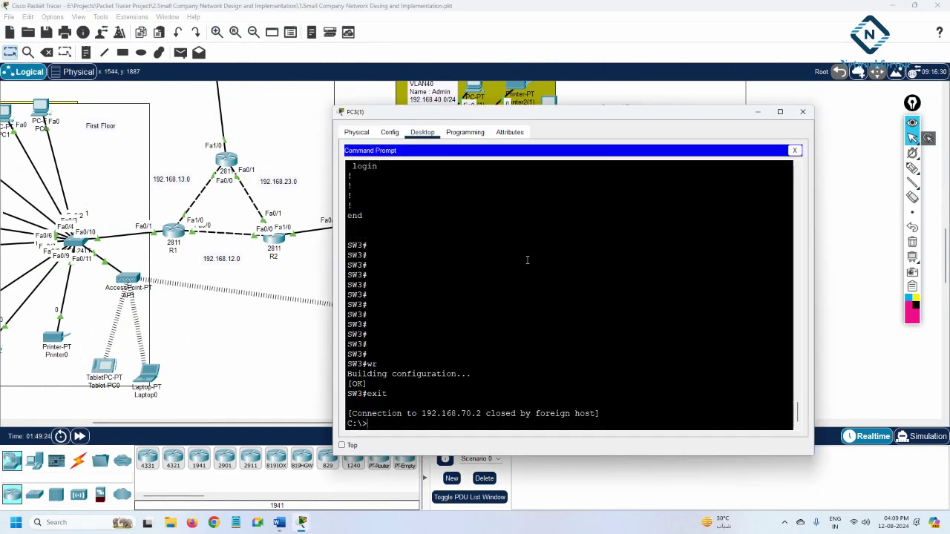
{"action": "scroll", "coordinate": [516, 279], "scroll_direction": "up", "scroll_amount": 20}
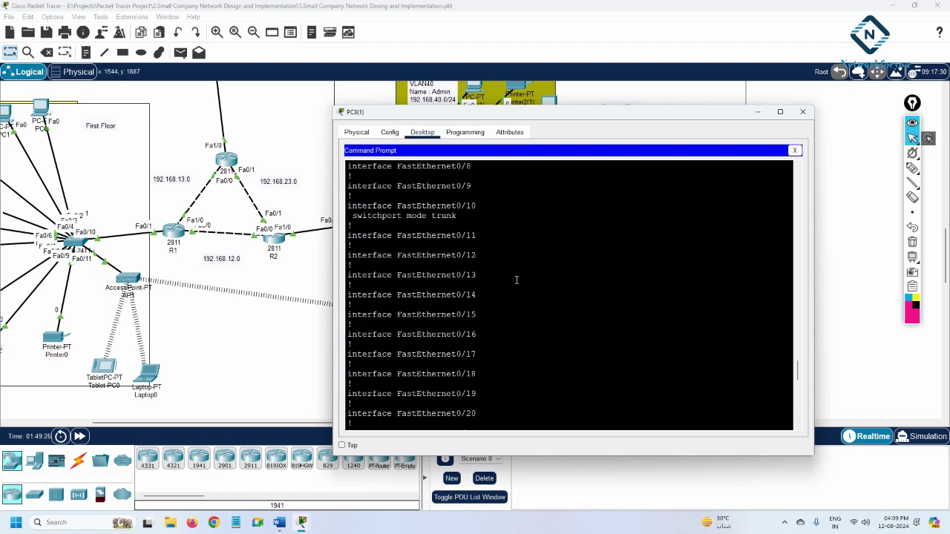
{"action": "scroll", "coordinate": [516, 280], "scroll_direction": "up", "scroll_amount": 20}
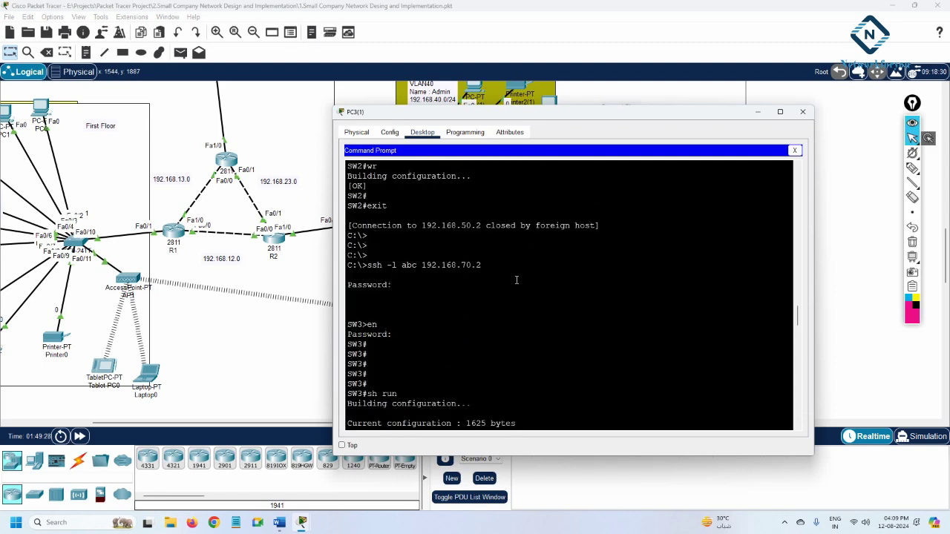
{"action": "scroll", "coordinate": [517, 280], "scroll_direction": "up", "scroll_amount": 5}
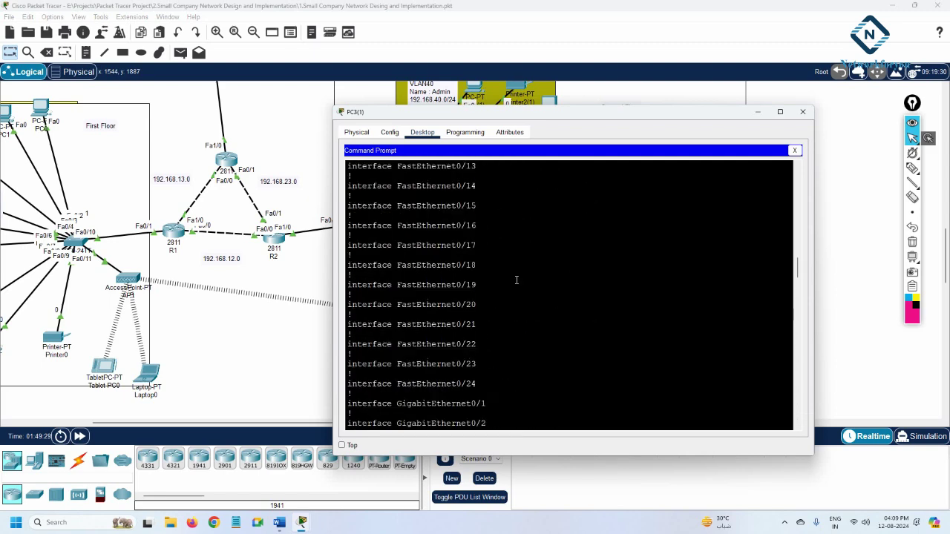
{"action": "left_click", "coordinate": [279, 522]}
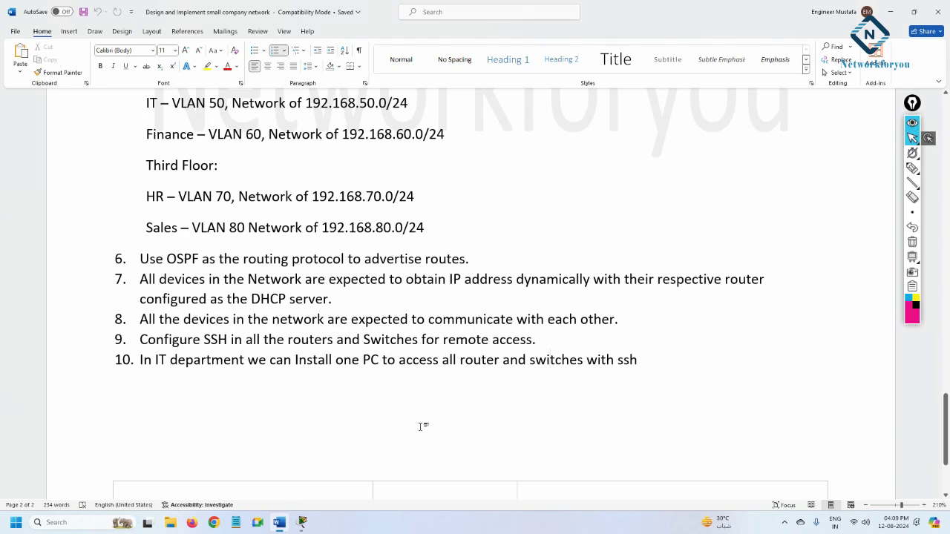
Step: Scroll through the full Word requirements list and return to the Packet Tracer topology
{"action": "scroll", "coordinate": [421, 426], "scroll_direction": "up", "scroll_amount": 8}
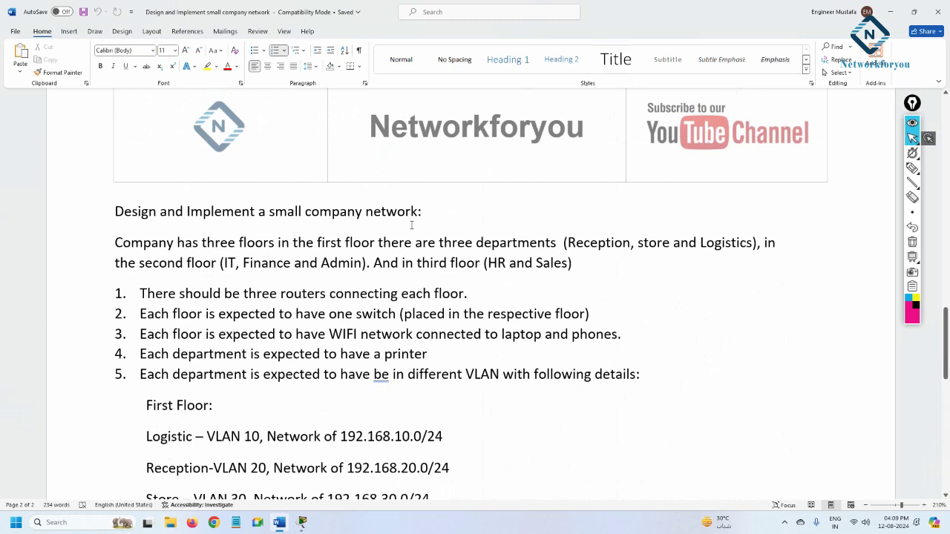
{"action": "scroll", "coordinate": [443, 270], "scroll_direction": "down", "scroll_amount": 8}
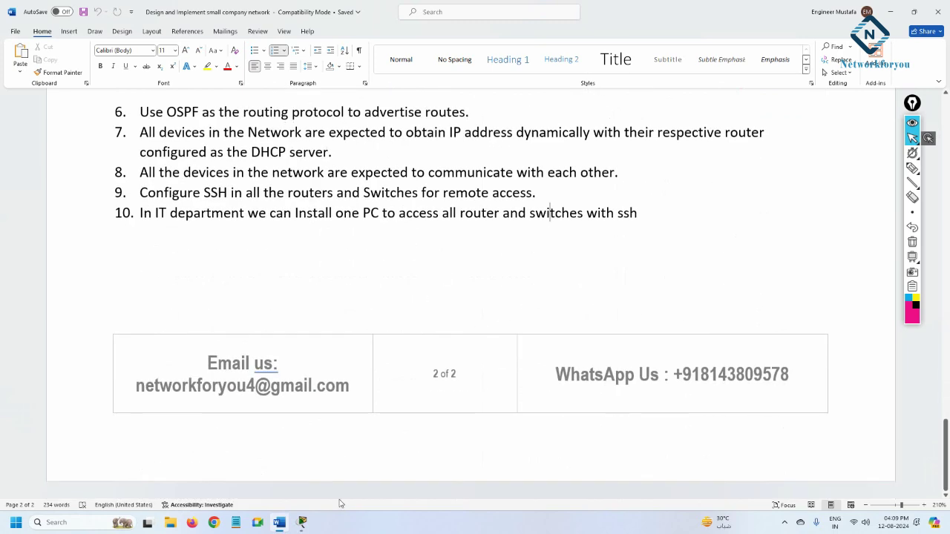
{"action": "mouse_move", "coordinate": [302, 522]}
{"action": "left_click", "coordinate": [52, 471]}
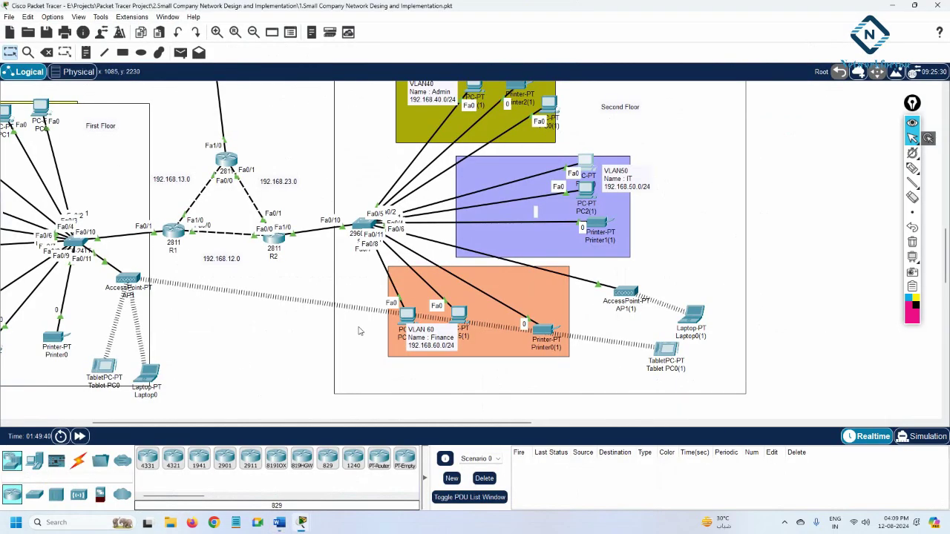
Step: Stretch the second-floor area downward and place Tablet PC0(1) beside AP1 on the first floor
{"action": "scroll", "coordinate": [358, 331], "scroll_direction": "down", "scroll_amount": 3}
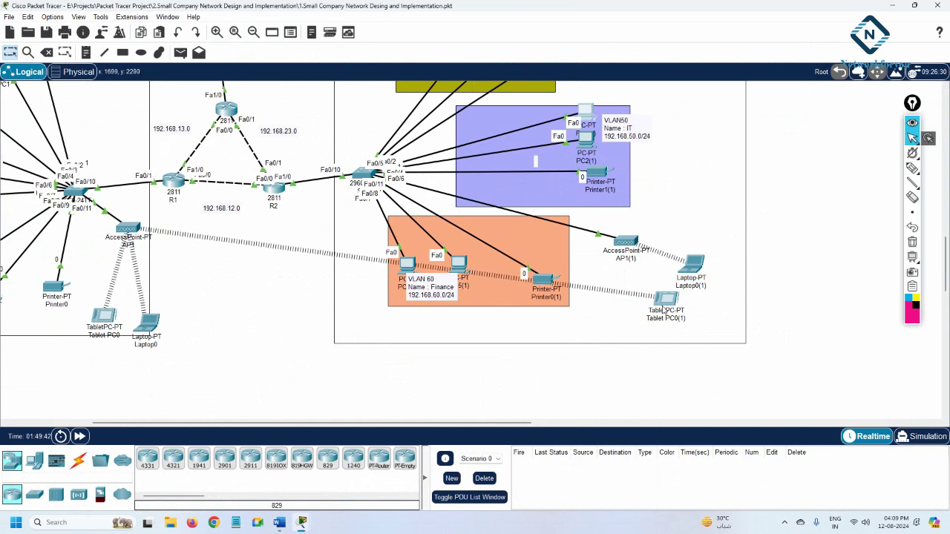
{"action": "left_click_drag", "start_coordinate": [662, 307], "coordinate": [792, 364]}
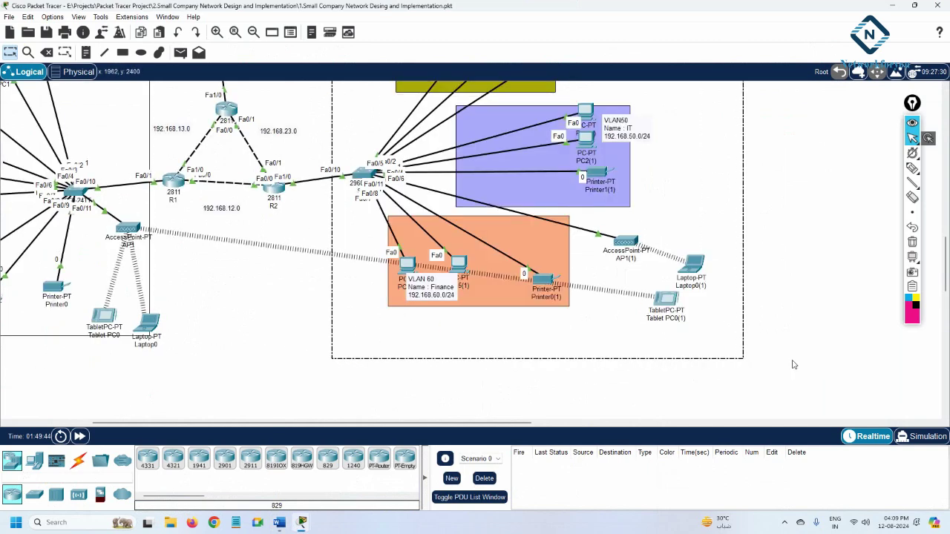
{"action": "left_click_drag", "start_coordinate": [667, 301], "coordinate": [189, 296]}
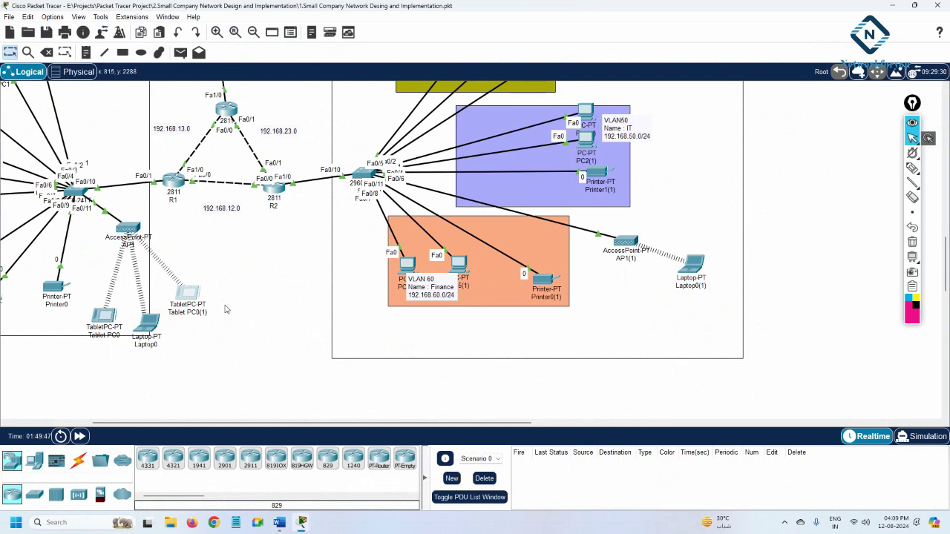
{"action": "scroll", "coordinate": [227, 310], "scroll_direction": "up", "scroll_amount": 2}
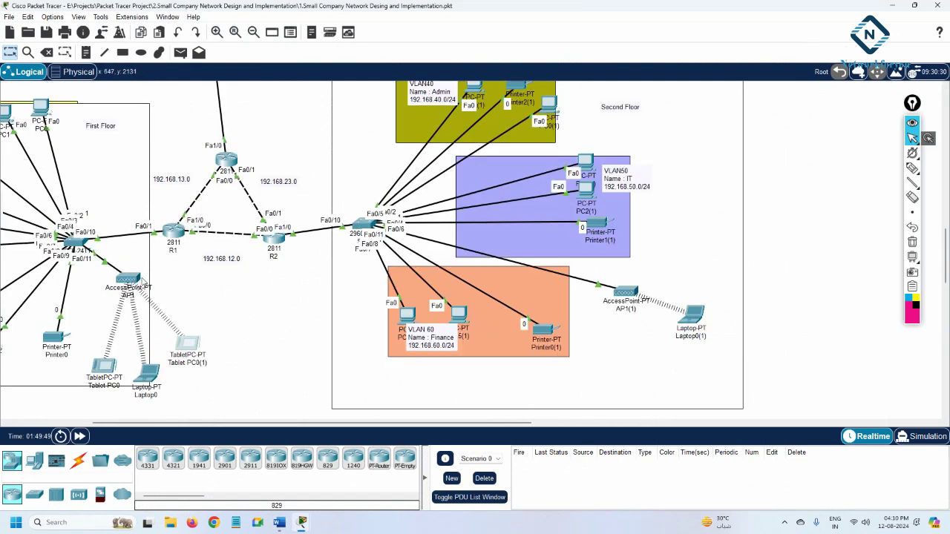
{"action": "mouse_move", "coordinate": [133, 281]}
Step: Highlight requirement 3 about WIFI for laptops and phones in the Word document
{"action": "left_click", "coordinate": [279, 523]}
{"action": "scroll", "coordinate": [231, 318], "scroll_direction": "up", "scroll_amount": 10}
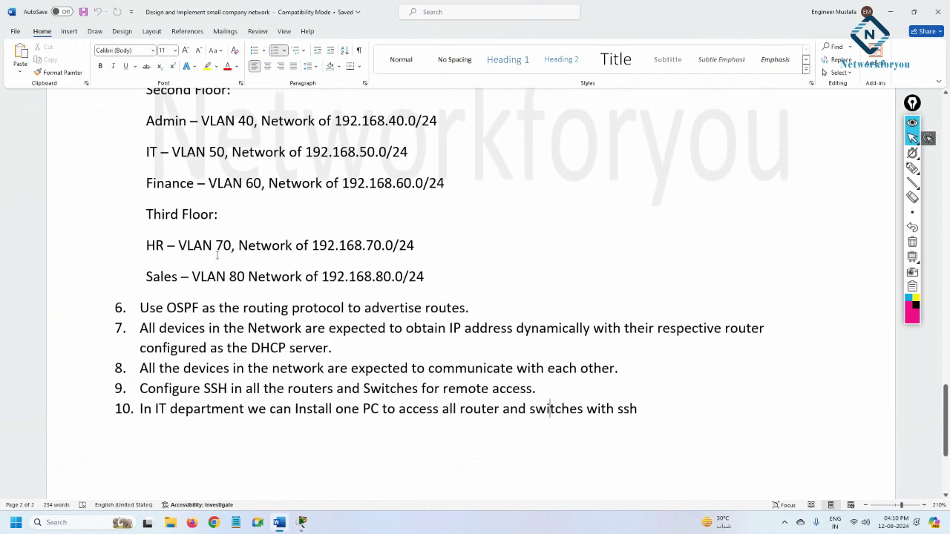
{"action": "scroll", "coordinate": [366, 264], "scroll_direction": "up", "scroll_amount": 1}
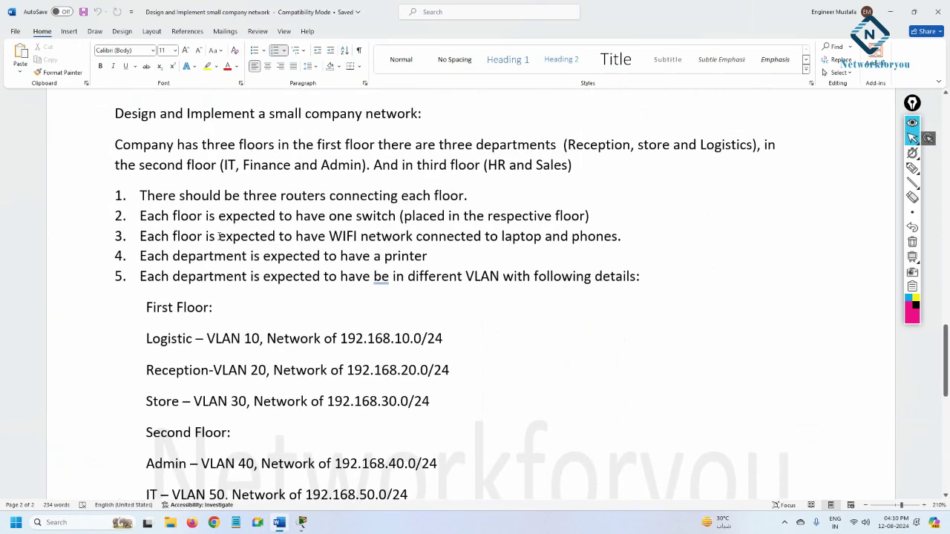
{"action": "left_click_drag", "start_coordinate": [141, 236], "coordinate": [607, 236]}
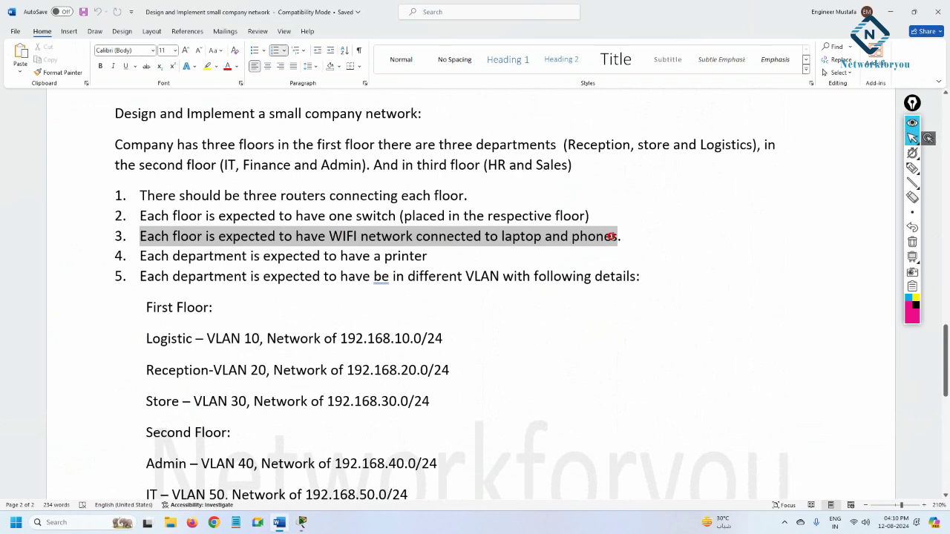
{"action": "left_click_drag", "start_coordinate": [609, 236], "coordinate": [618, 236]}
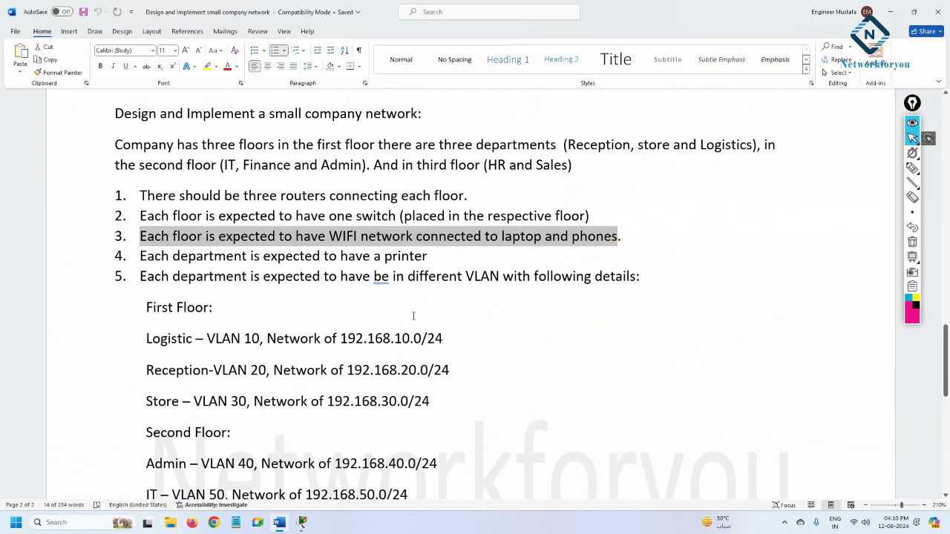
Step: Scroll through the per-floor VLAN list, then return to the Packet Tracer topology
{"action": "scroll", "coordinate": [414, 314], "scroll_direction": "down", "scroll_amount": 3}
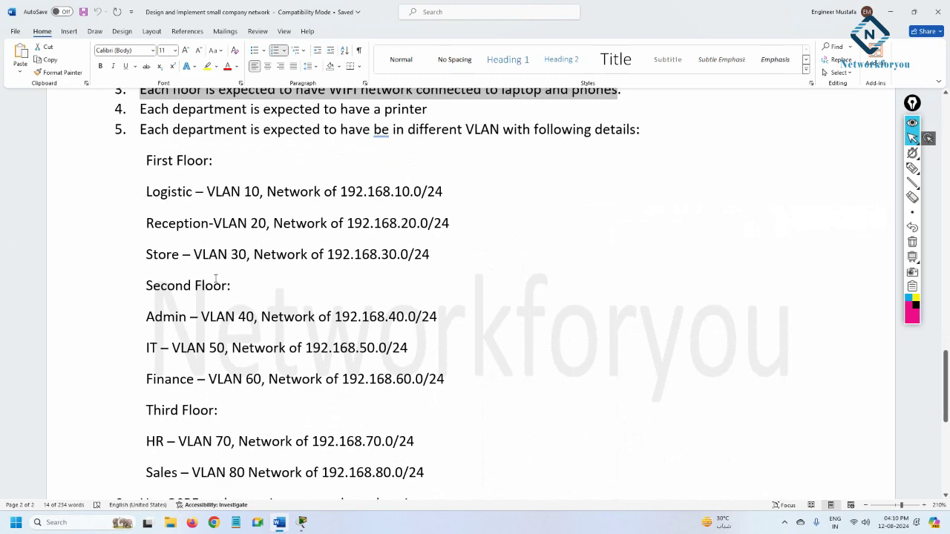
{"action": "scroll", "coordinate": [215, 279], "scroll_direction": "down", "scroll_amount": 3}
{"action": "scroll", "coordinate": [237, 317], "scroll_direction": "up", "scroll_amount": 3}
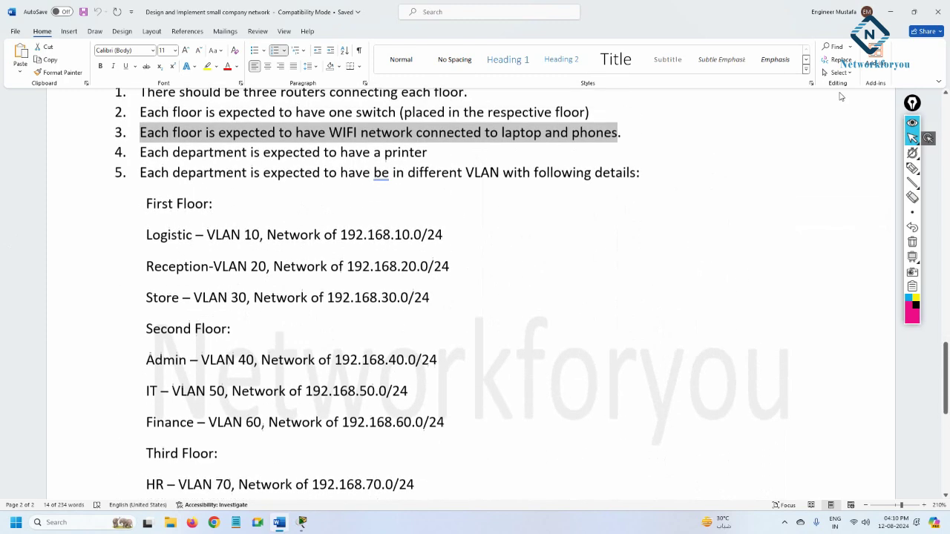
{"action": "left_click", "coordinate": [890, 11]}
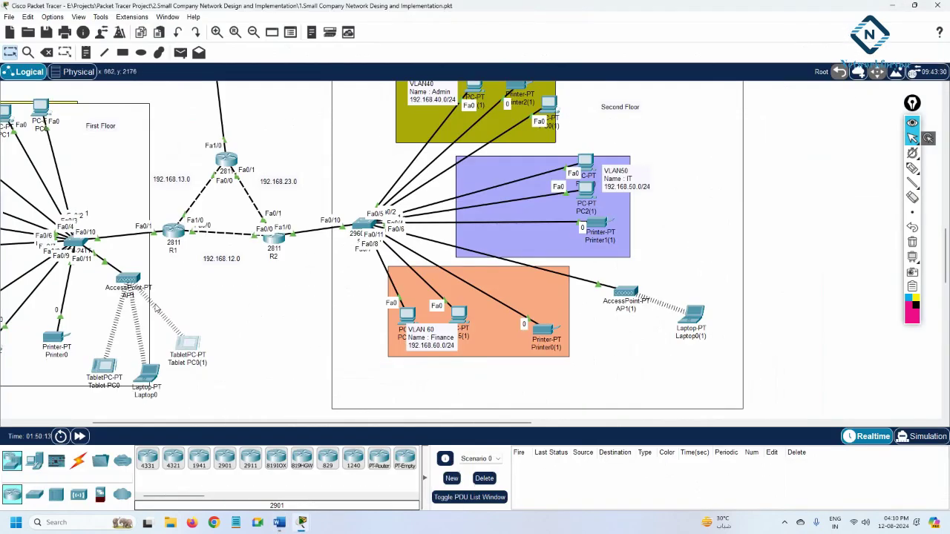
Step: Scroll across all three floors checking VLANs, printers, and access points AP1 and AP1(1)
{"action": "left_click_drag", "start_coordinate": [217, 423], "coordinate": [157, 423]}
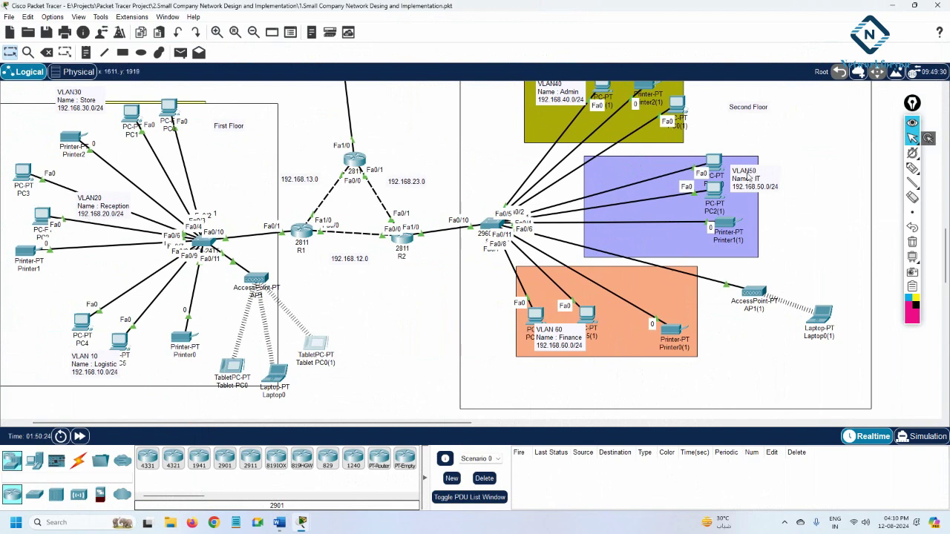
{"action": "scroll", "coordinate": [568, 330], "scroll_direction": "up", "scroll_amount": 2}
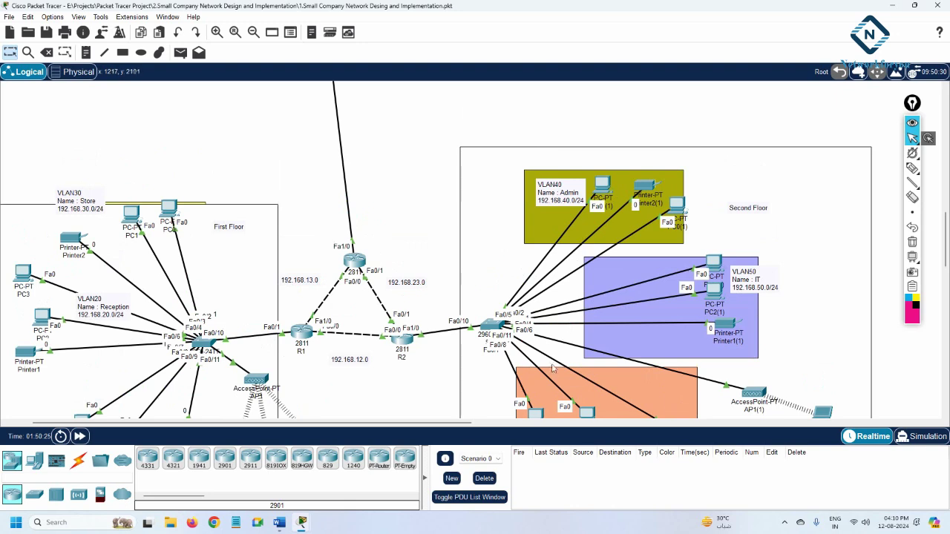
{"action": "scroll", "coordinate": [552, 368], "scroll_direction": "down", "scroll_amount": 2}
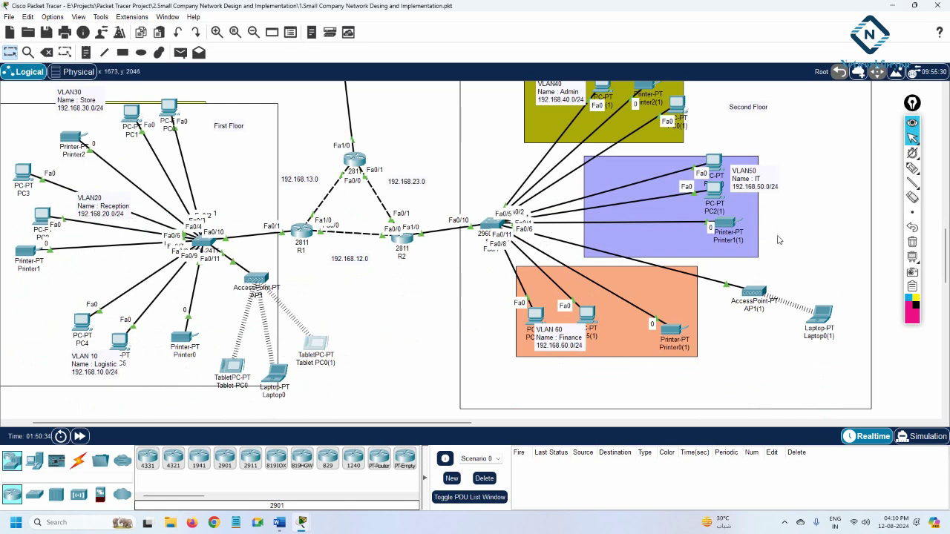
{"action": "scroll", "coordinate": [779, 238], "scroll_direction": "up", "scroll_amount": 1}
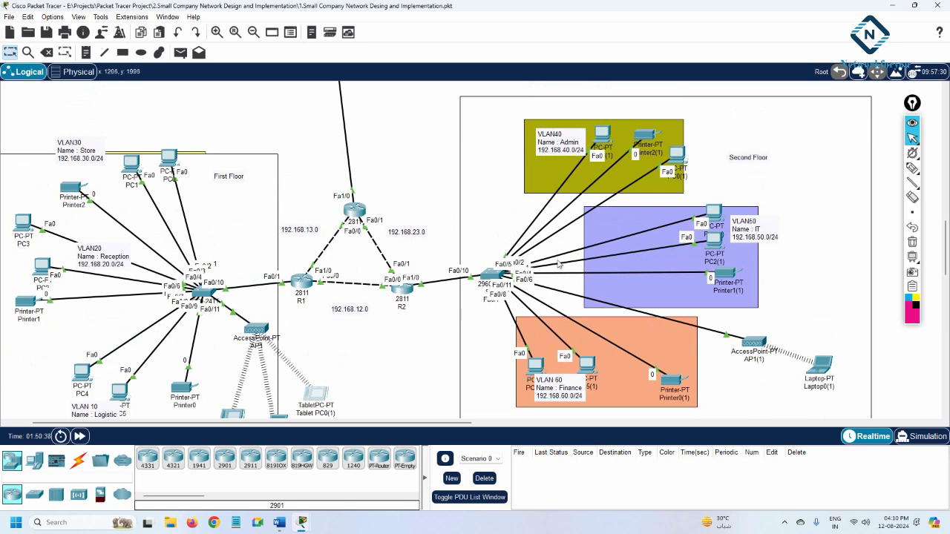
{"action": "scroll", "coordinate": [523, 270], "scroll_direction": "up", "scroll_amount": 10}
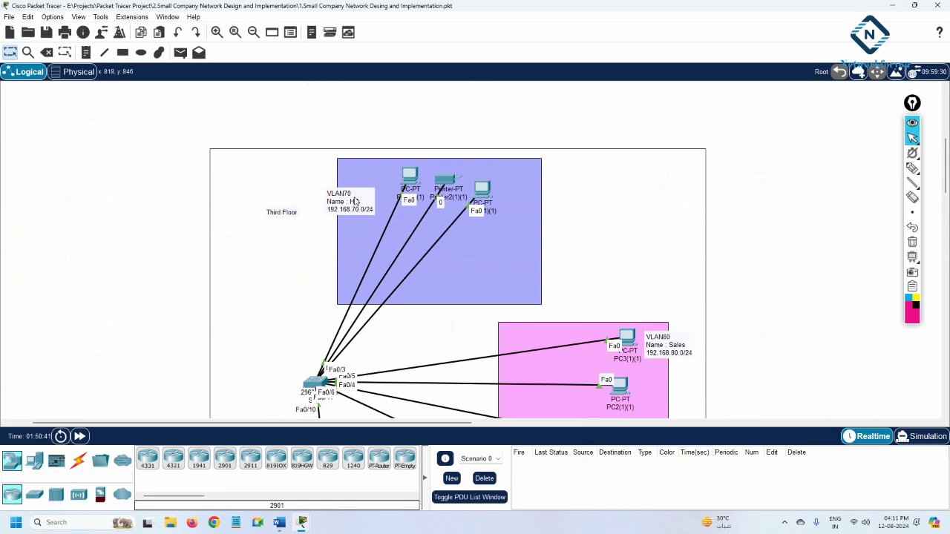
{"action": "scroll", "coordinate": [523, 270], "scroll_direction": "down", "scroll_amount": 3}
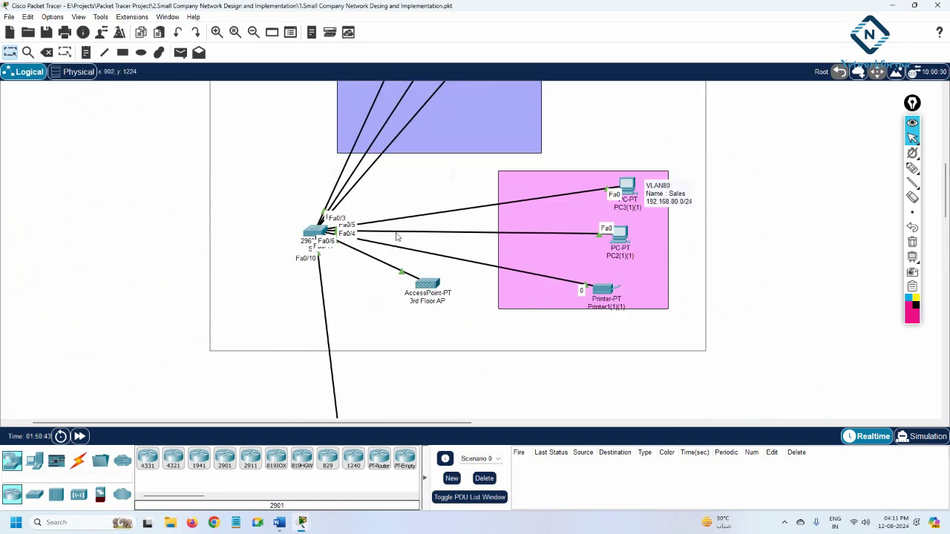
{"action": "scroll", "coordinate": [560, 300], "scroll_direction": "up", "scroll_amount": 2}
{"action": "scroll", "coordinate": [561, 301], "scroll_direction": "down", "scroll_amount": 11}
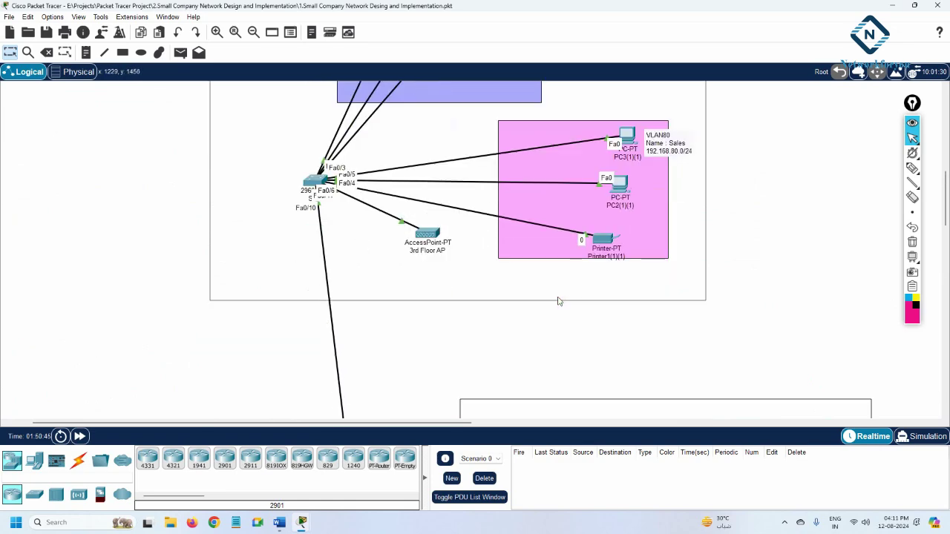
{"action": "scroll", "coordinate": [481, 302], "scroll_direction": "up", "scroll_amount": 2}
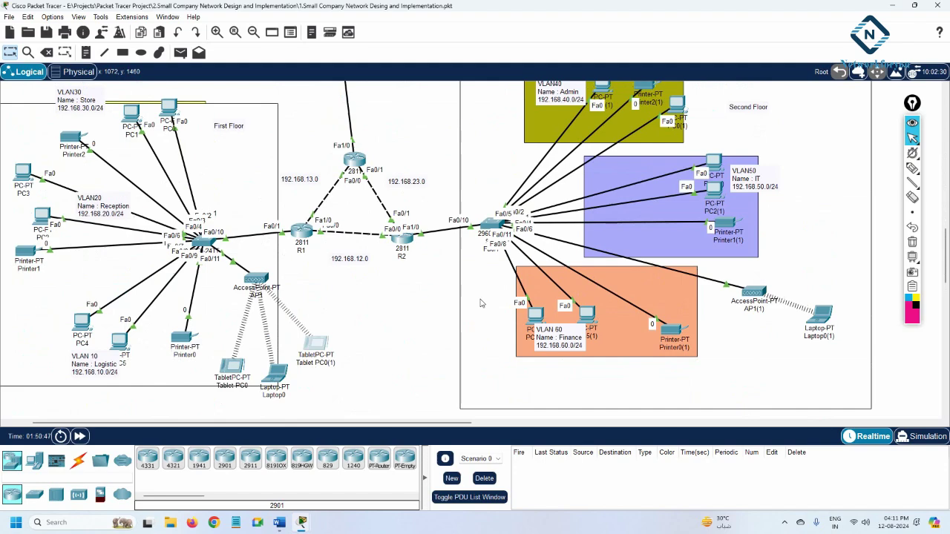
Step: Read through requirements 6–10 on OSPF, DHCP and SSH, then minimize Word
{"action": "left_click", "coordinate": [279, 522]}
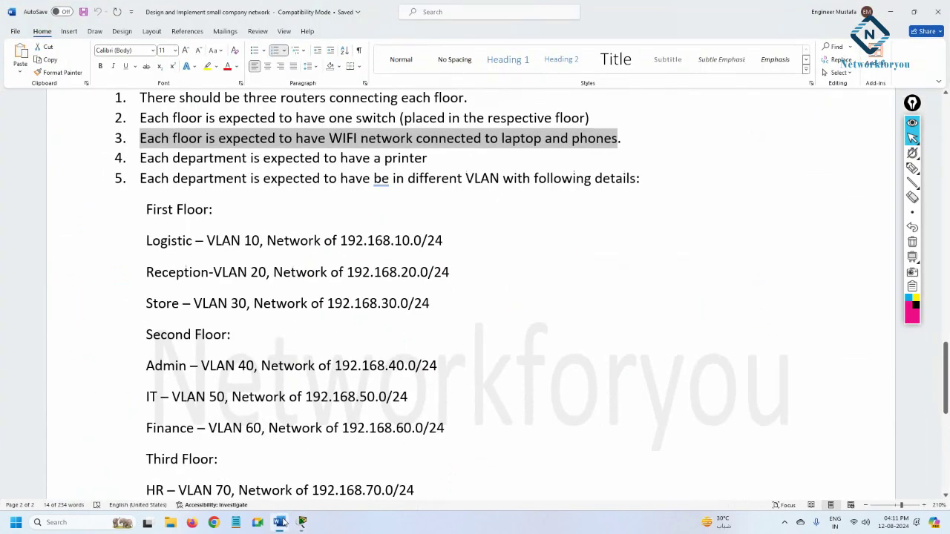
{"action": "scroll", "coordinate": [336, 416], "scroll_direction": "down", "scroll_amount": 3}
{"action": "scroll", "coordinate": [336, 416], "scroll_direction": "down", "scroll_amount": 5}
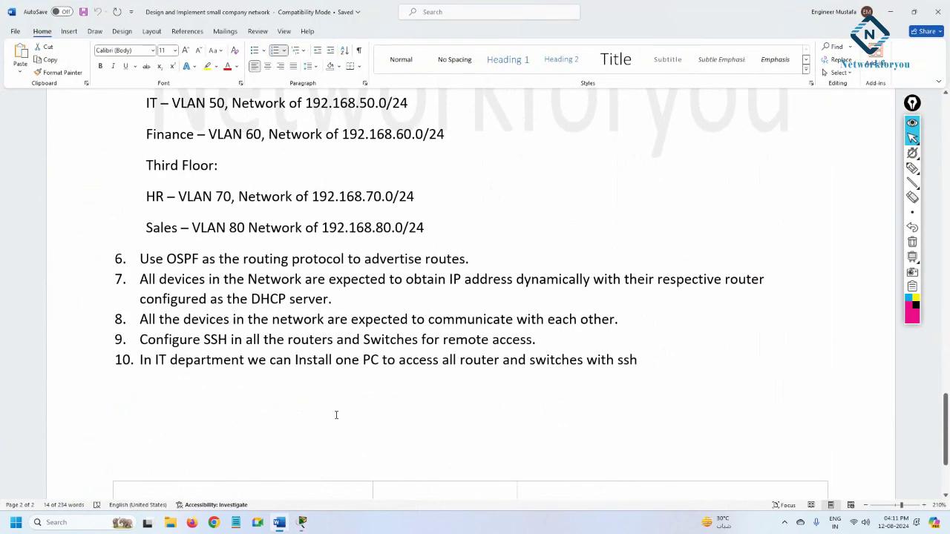
{"action": "scroll", "coordinate": [336, 416], "scroll_direction": "up", "scroll_amount": 11}
{"action": "scroll", "coordinate": [336, 416], "scroll_direction": "down", "scroll_amount": 1}
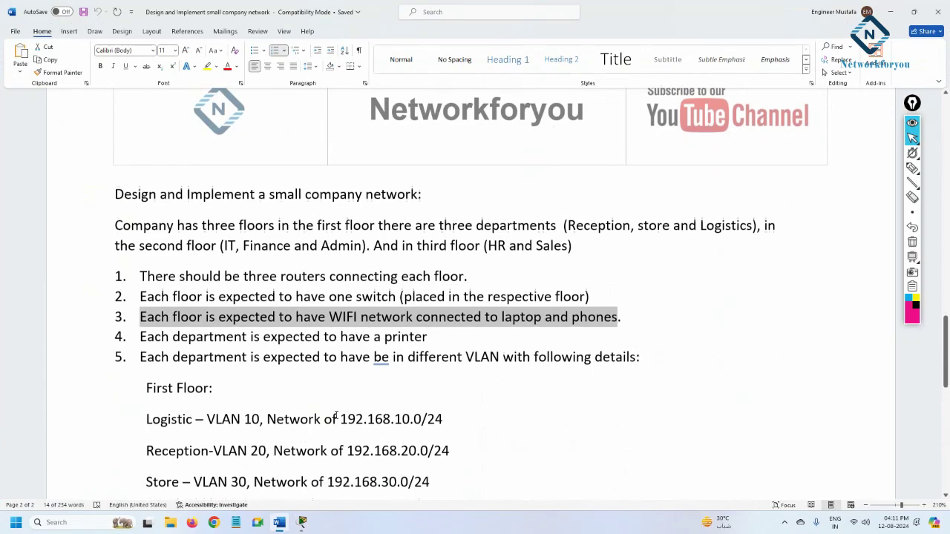
{"action": "scroll", "coordinate": [336, 416], "scroll_direction": "down", "scroll_amount": 6}
{"action": "left_click", "coordinate": [335, 416]}
{"action": "scroll", "coordinate": [334, 415], "scroll_direction": "down", "scroll_amount": 6}
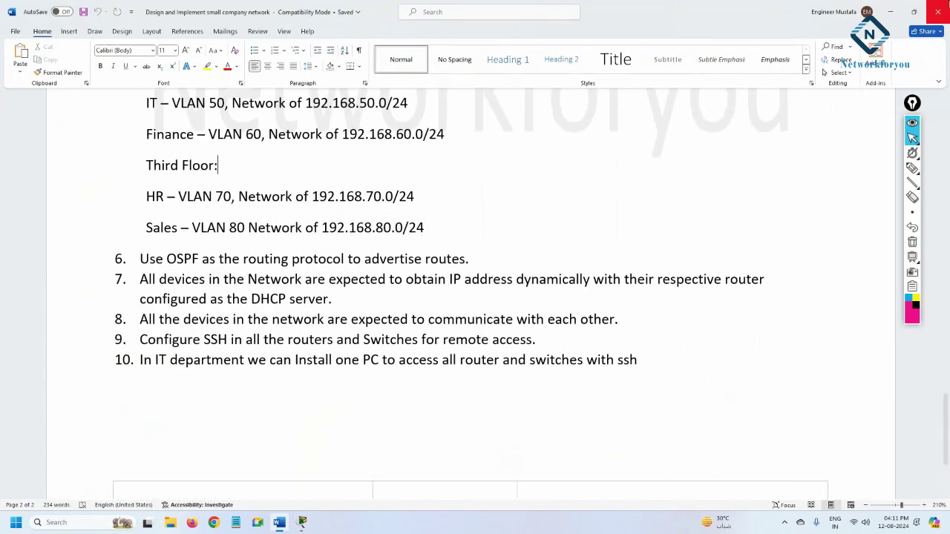
{"action": "left_click", "coordinate": [890, 12]}
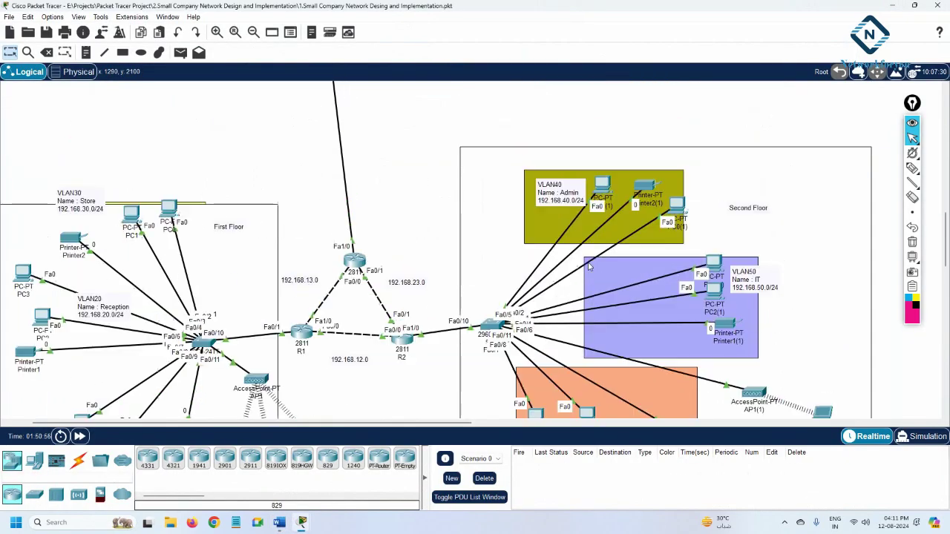
Step: Save the Small Company Network Design project with its three-floor topology
{"action": "scroll", "coordinate": [588, 266], "scroll_direction": "down", "scroll_amount": 3}
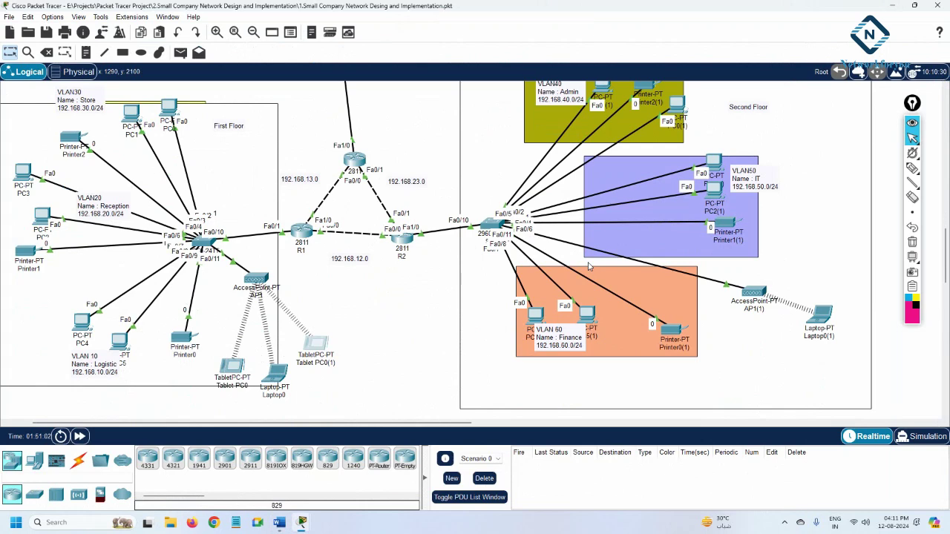
{"action": "left_click", "coordinate": [45, 34]}
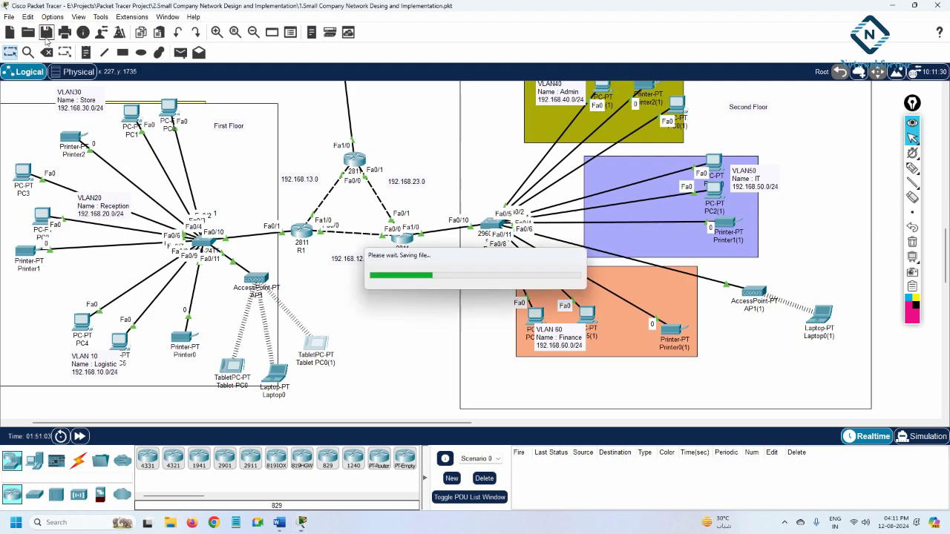
{"action": "scroll", "coordinate": [454, 295], "scroll_direction": "up", "scroll_amount": 7}
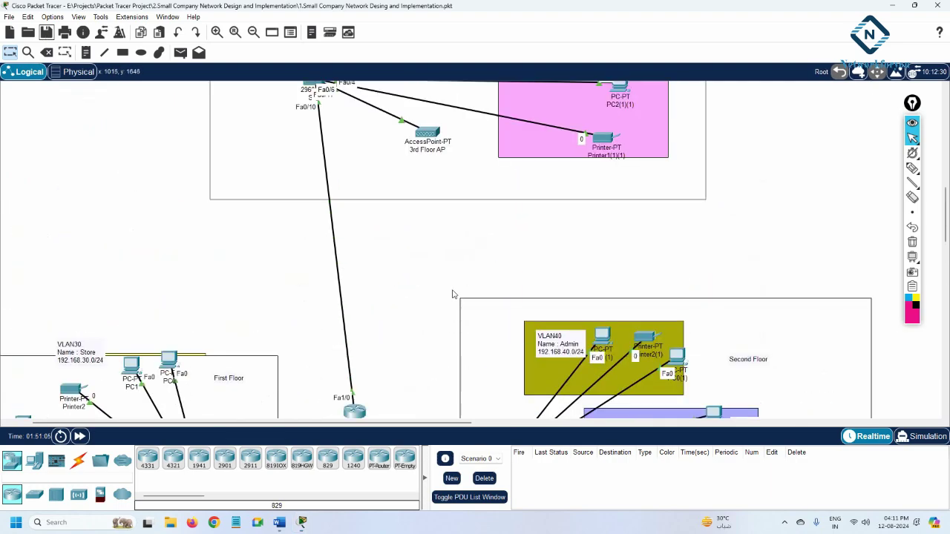
{"action": "scroll", "coordinate": [453, 291], "scroll_direction": "up", "scroll_amount": 8}
{"action": "scroll", "coordinate": [453, 282], "scroll_direction": "down", "scroll_amount": 7}
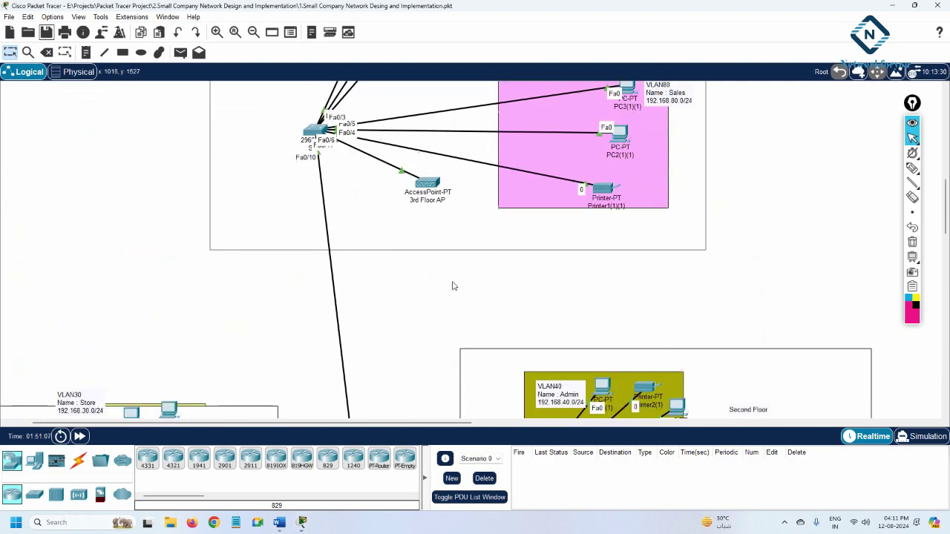
{"action": "scroll", "coordinate": [454, 286], "scroll_direction": "down", "scroll_amount": 6}
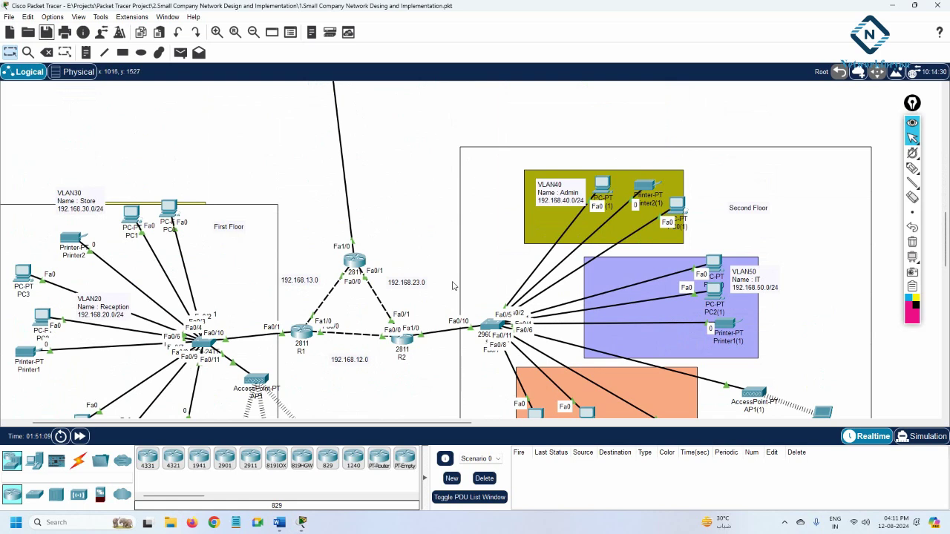